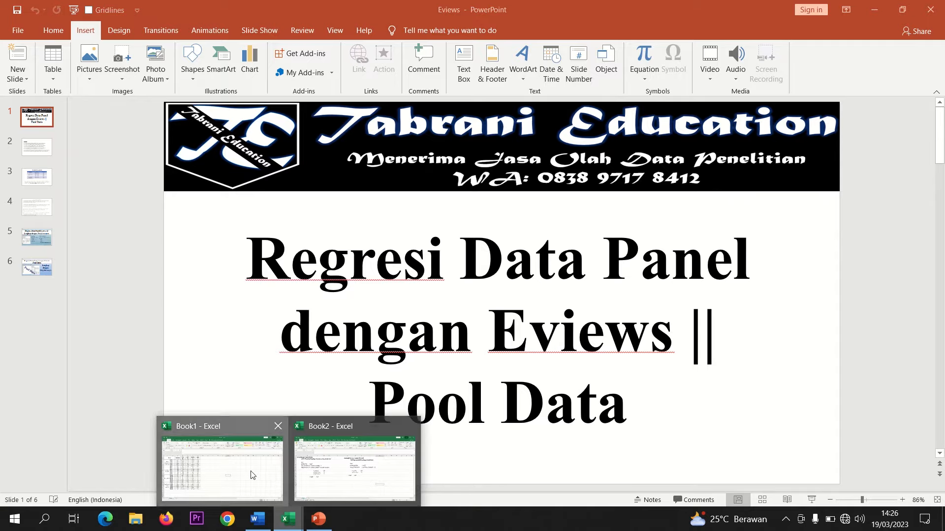
# Step: Switch to the Book1 workbook in Excel and examine its bank names, X1–X3 and Y variable headers, and the first bank's periods
pyautogui.click(250, 475)
pyautogui.click(53, 175)
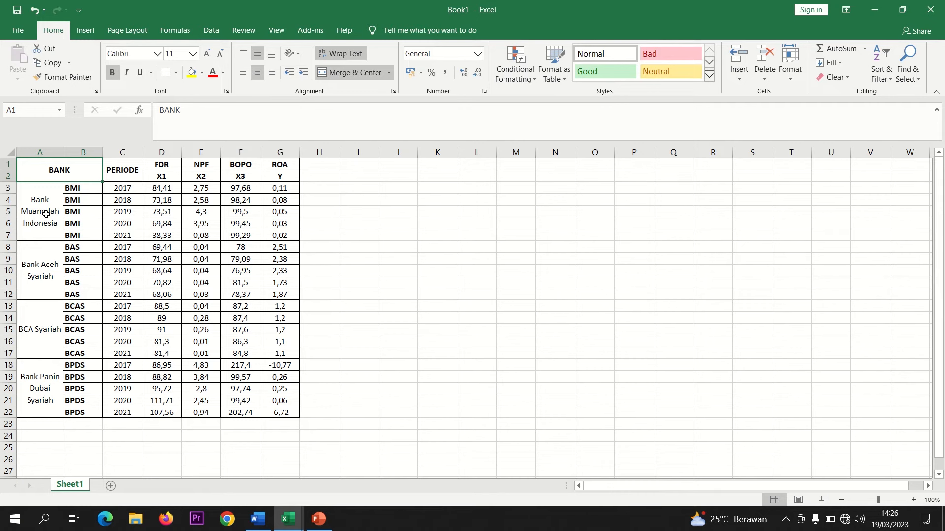
pyautogui.click(39, 152)
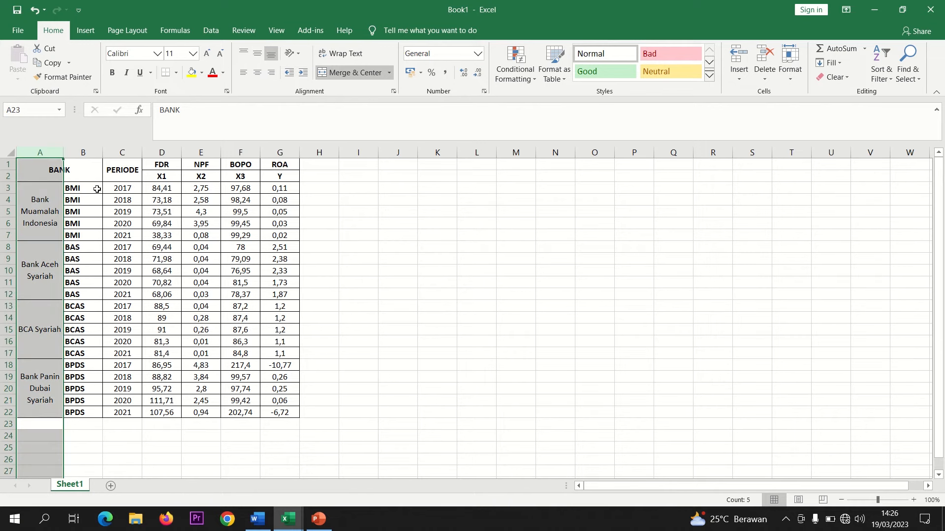
pyautogui.click(43, 193)
pyautogui.click(40, 266)
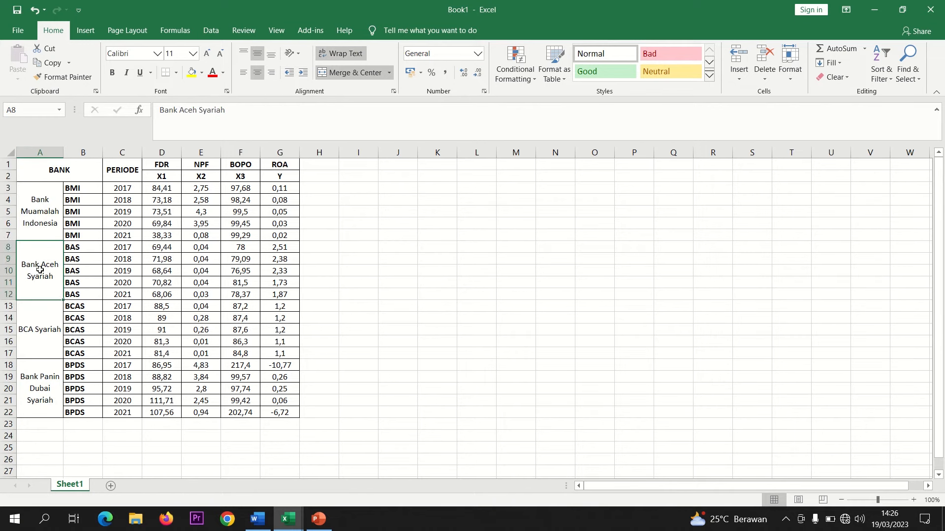
pyautogui.click(38, 320)
pyautogui.click(38, 384)
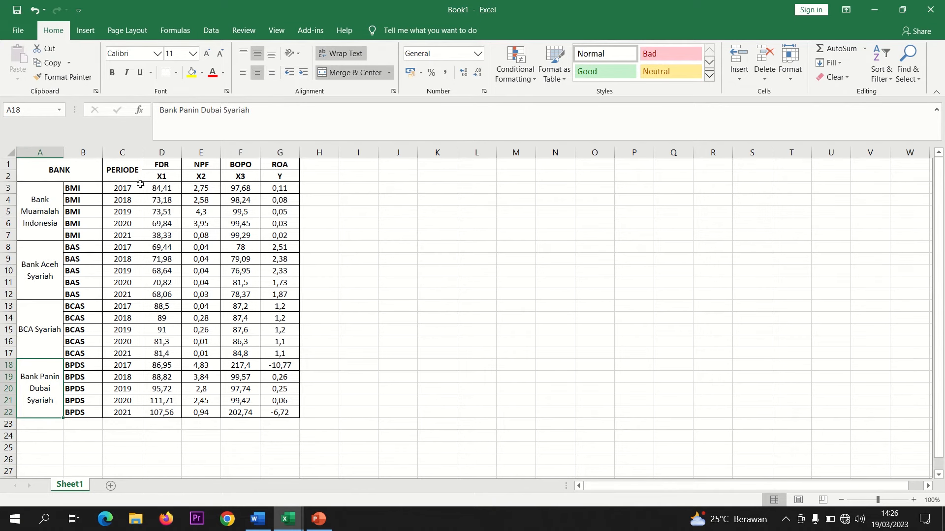
pyautogui.moveTo(158, 173); pyautogui.dragTo(234, 168)
pyautogui.click(286, 172)
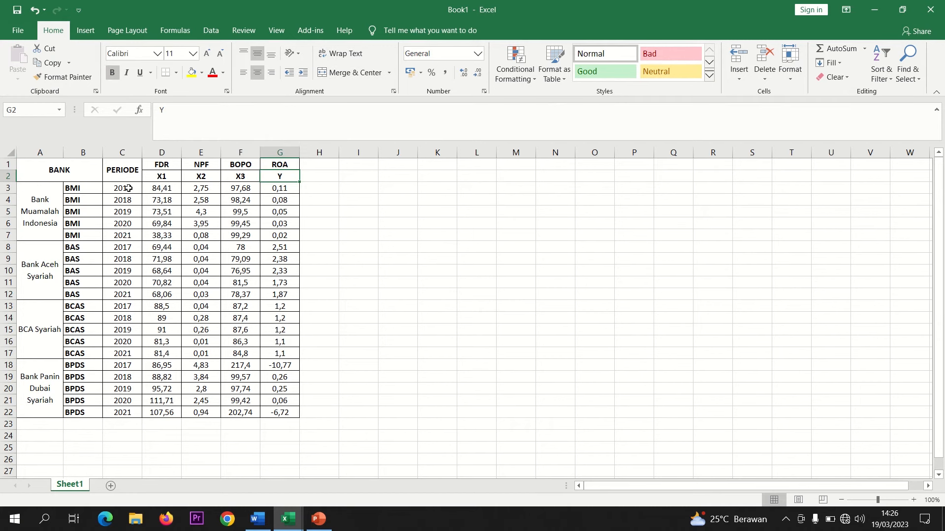
pyautogui.moveTo(128, 187); pyautogui.dragTo(131, 233)
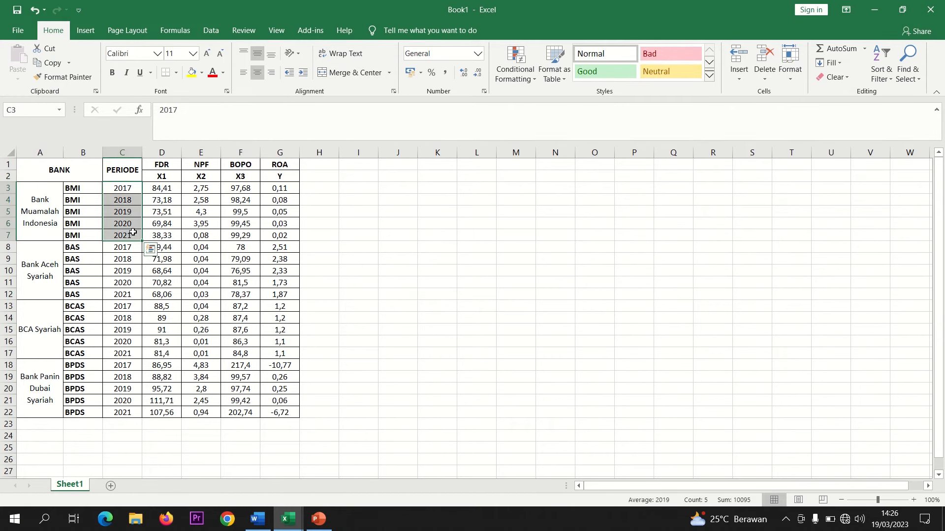
# Step: Delete the column of full bank names and the top header row holding the FDR, NPF, BOPO and ROA labels
pyautogui.click(33, 152)
pyautogui.rightClick(33, 152)
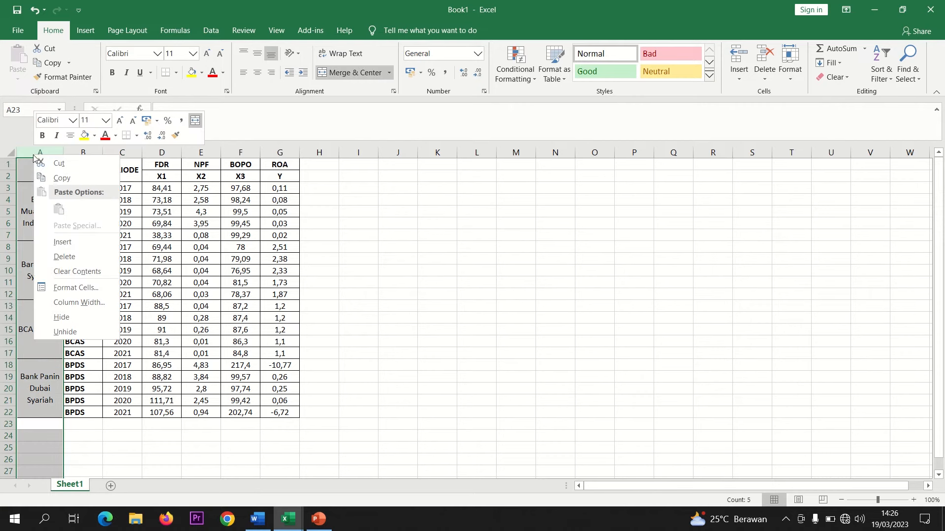
pyautogui.click(71, 258)
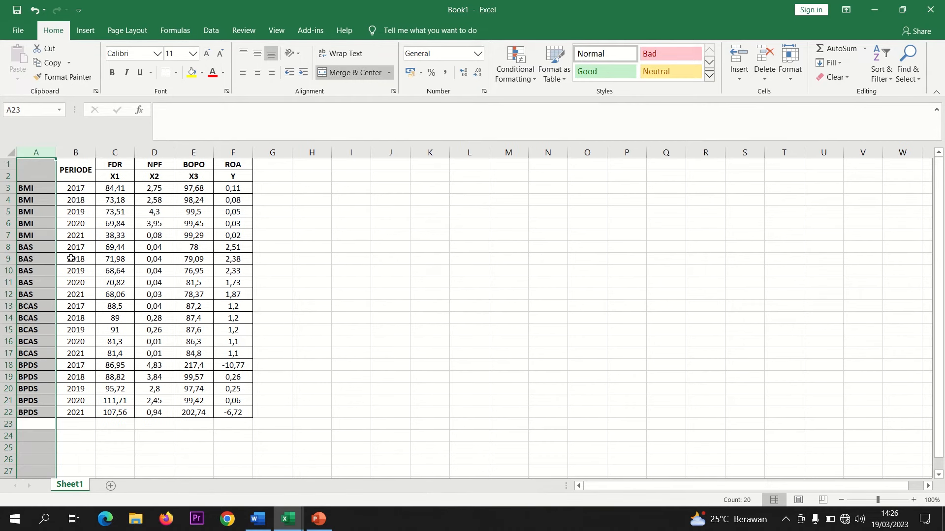
pyautogui.click(10, 165)
pyautogui.rightClick(11, 165)
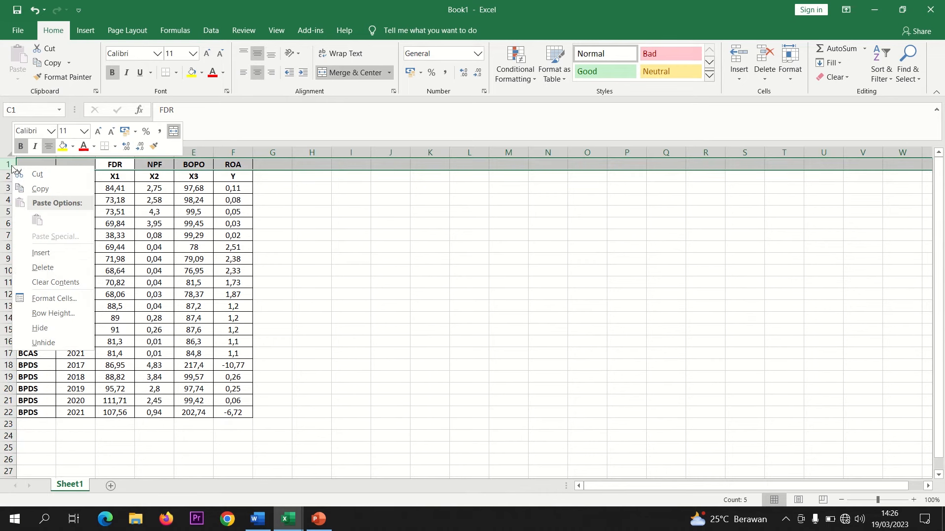
pyautogui.click(51, 268)
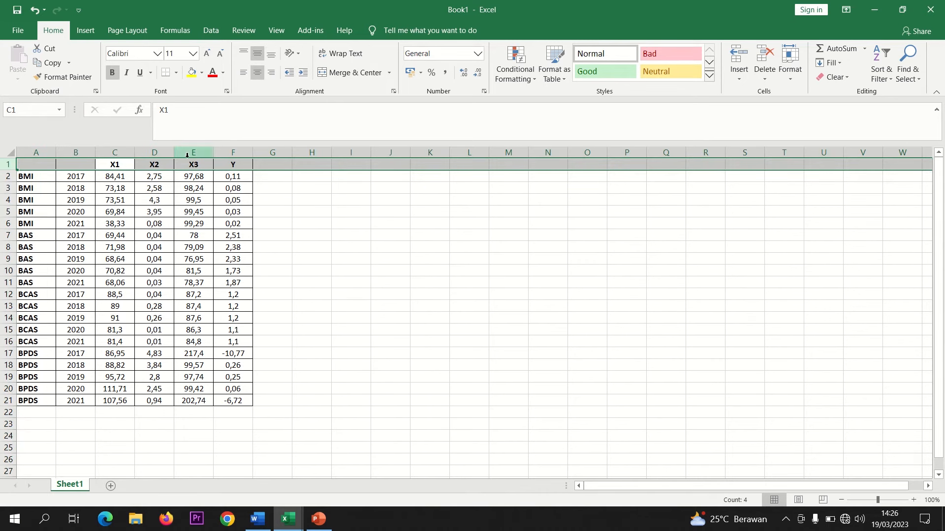
# Step: Enter the heading TAHUN above the year column in B1 and BANK above the bank codes in A1
pyautogui.click(84, 165)
pyautogui.write('TAHUN')
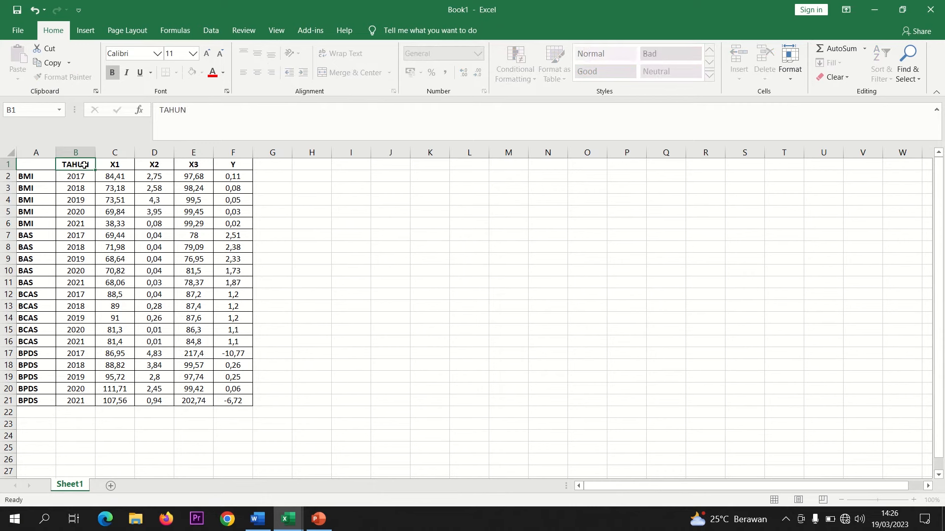
pyautogui.press('Left')
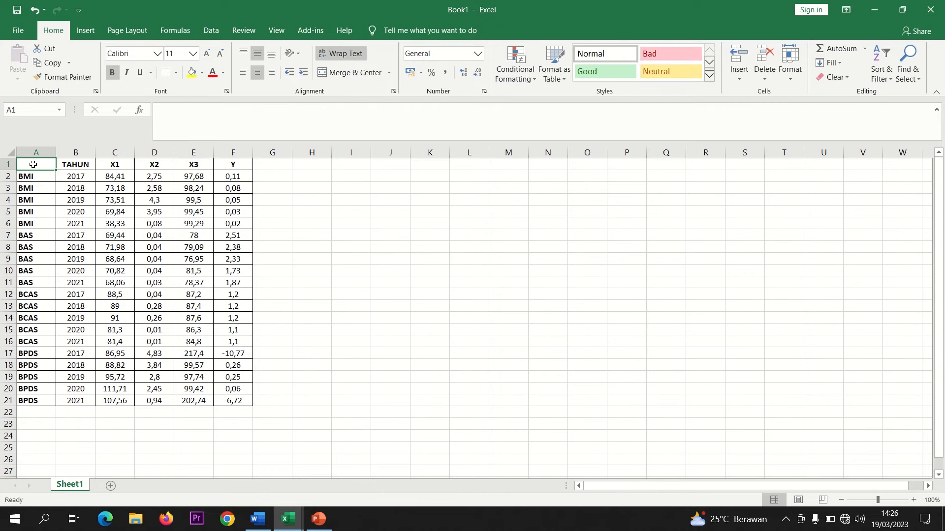
pyautogui.write('BANK')
pyautogui.click(309, 244)
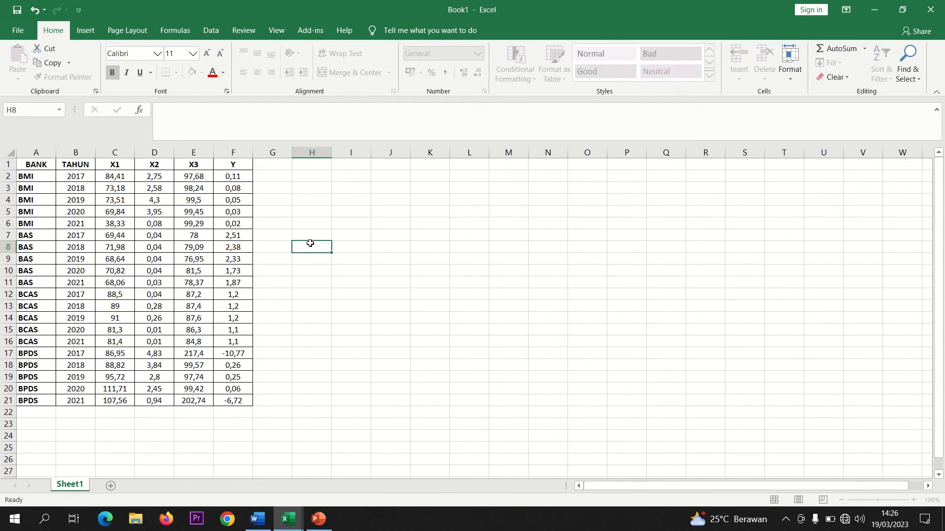
pyautogui.click(30, 166)
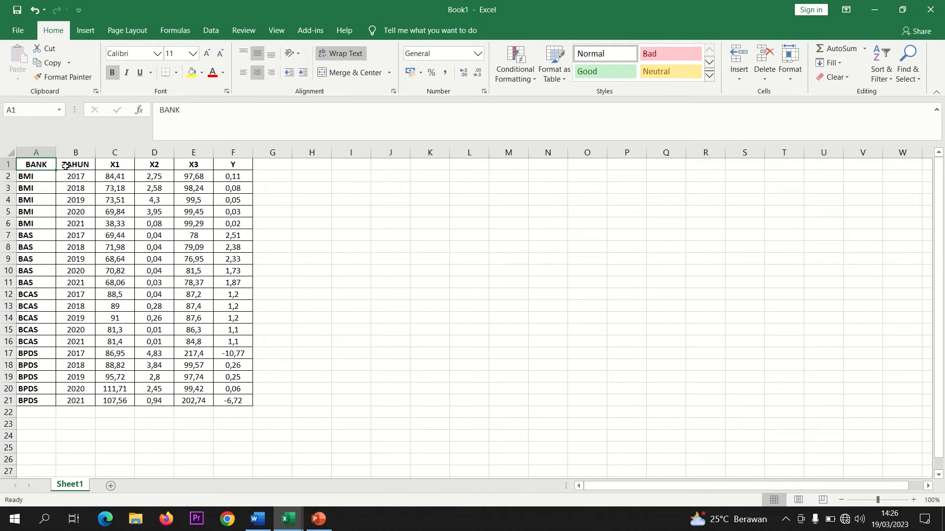
pyautogui.click(363, 338)
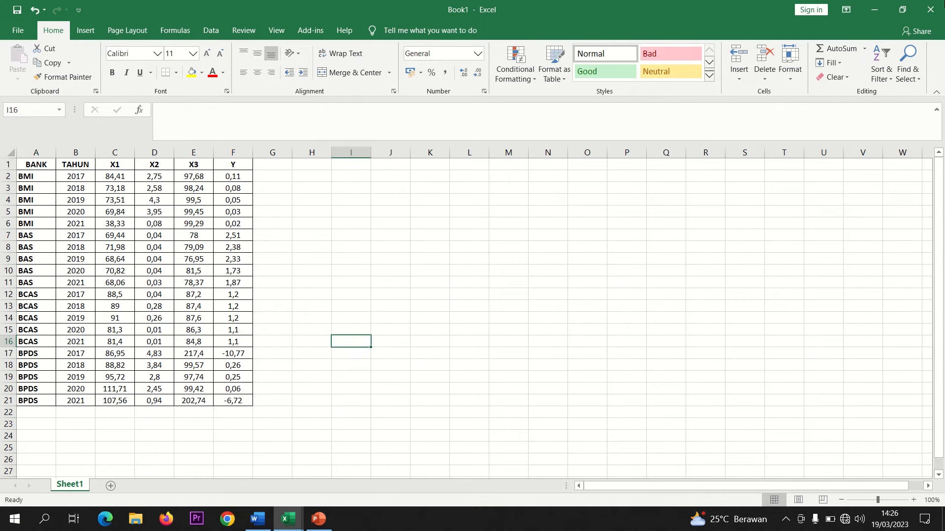
# Step: Close the workbook, saving it in Downloads as POOL DATA in Excel 97-2003 Workbook format
pyautogui.click(930, 10)
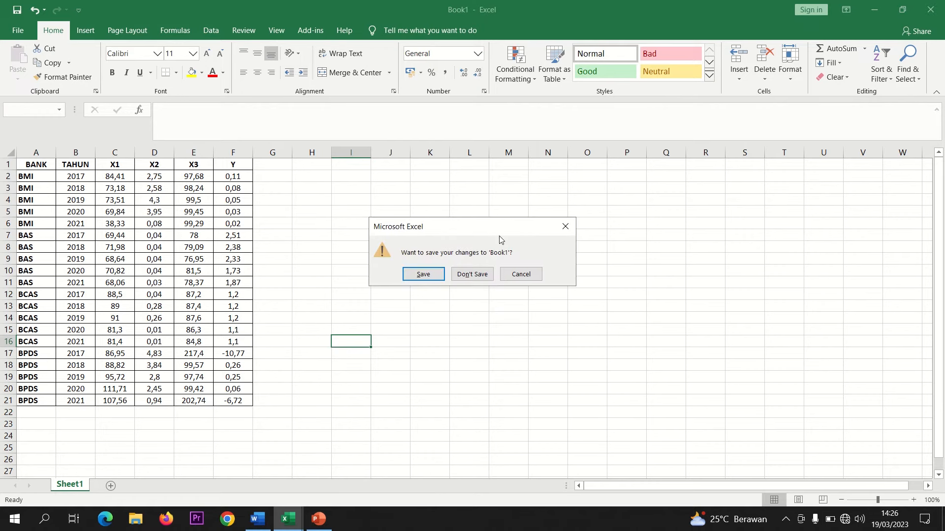
pyautogui.click(432, 275)
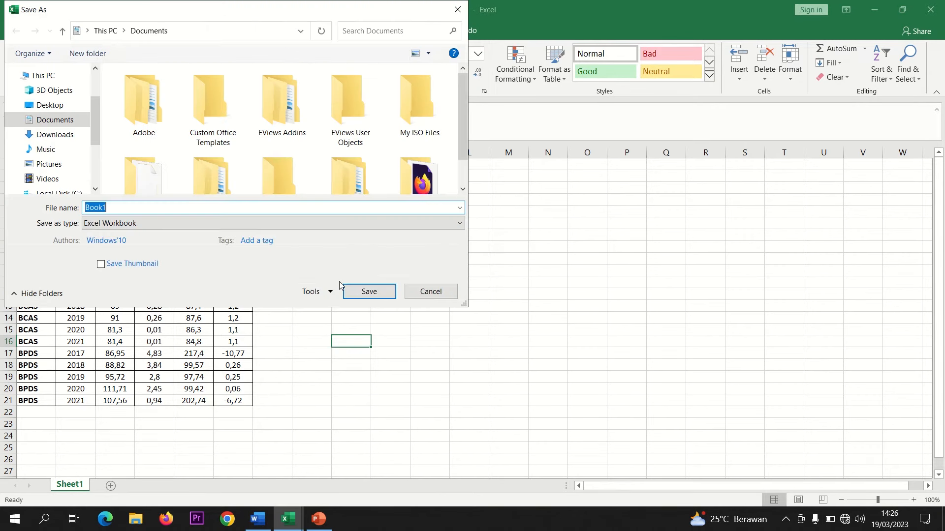
pyautogui.click(200, 223)
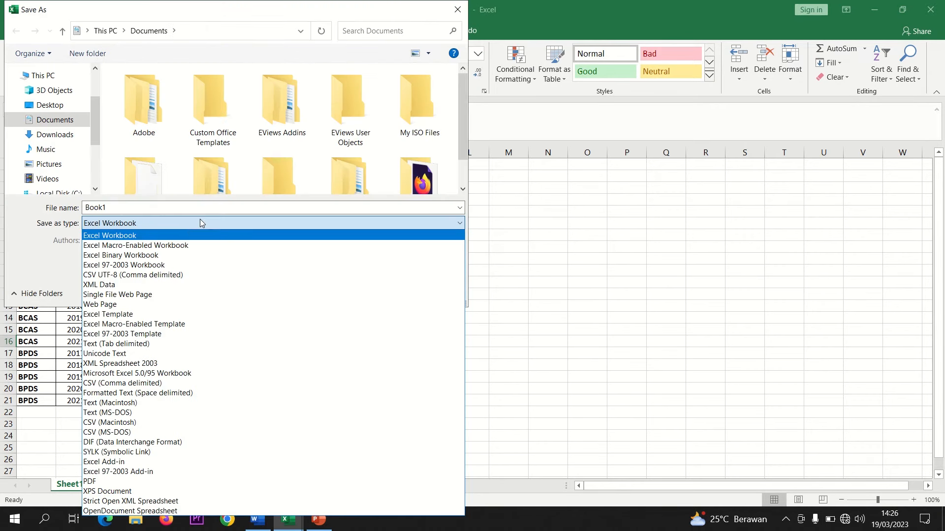
pyautogui.click(151, 264)
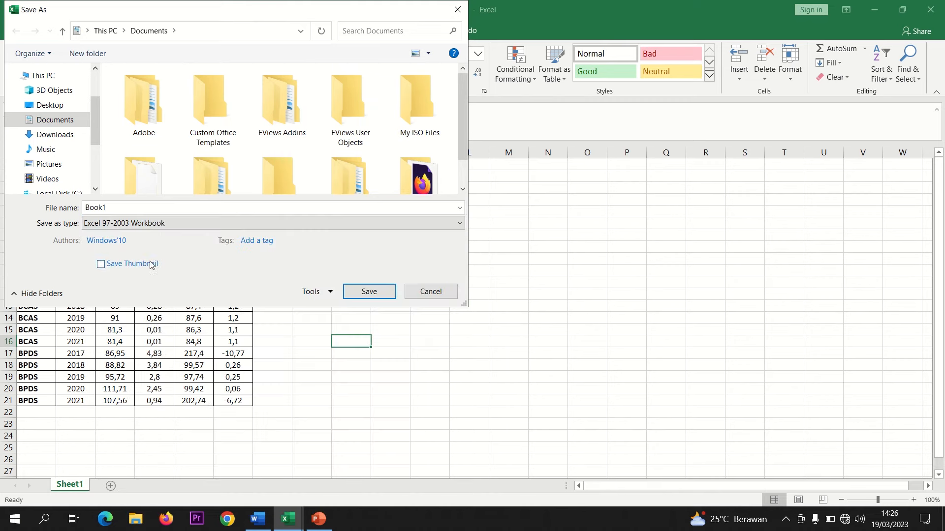
pyautogui.click(58, 135)
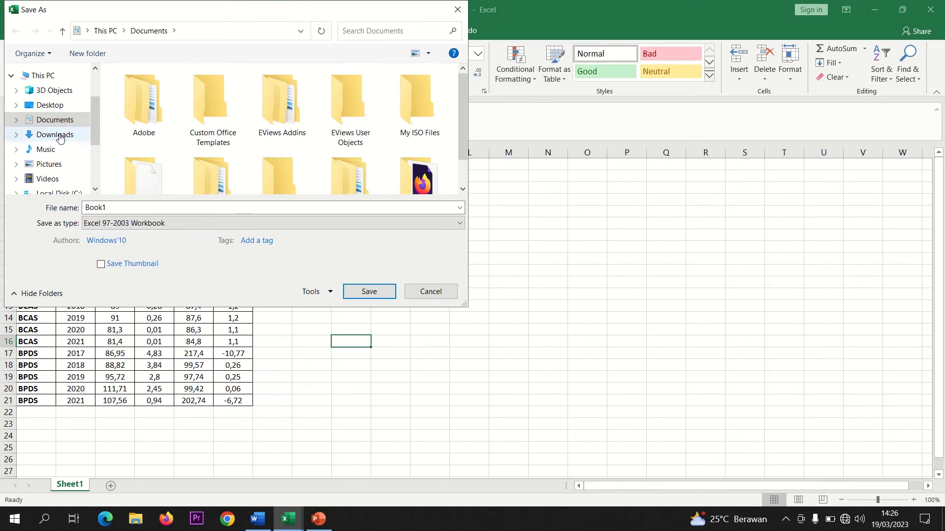
pyautogui.click(178, 204)
pyautogui.write('POOL')
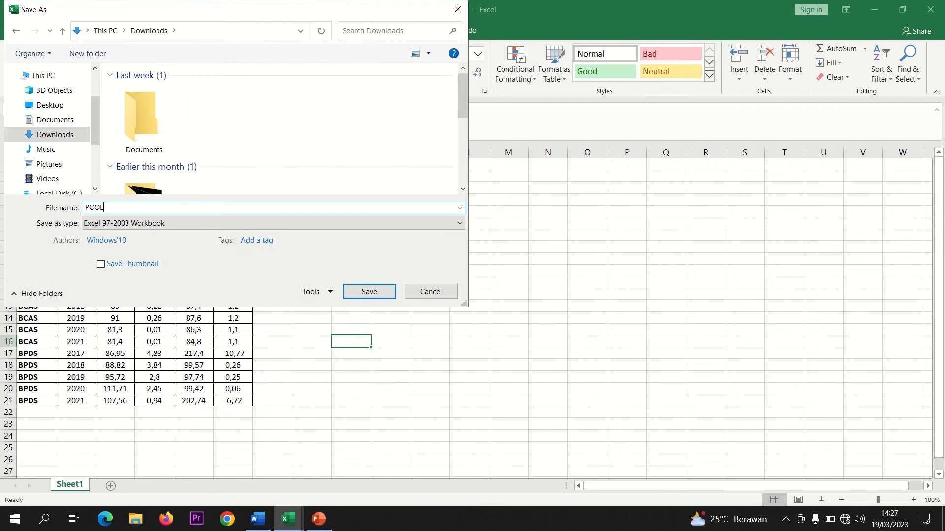
pyautogui.write(' DATA')
pyautogui.click(369, 291)
# Step: Minimize PowerPoint, launch EViews 9 from the desktop and dismiss the component registration dialog without registering anything
pyautogui.hotkey('alt', 'Tab')
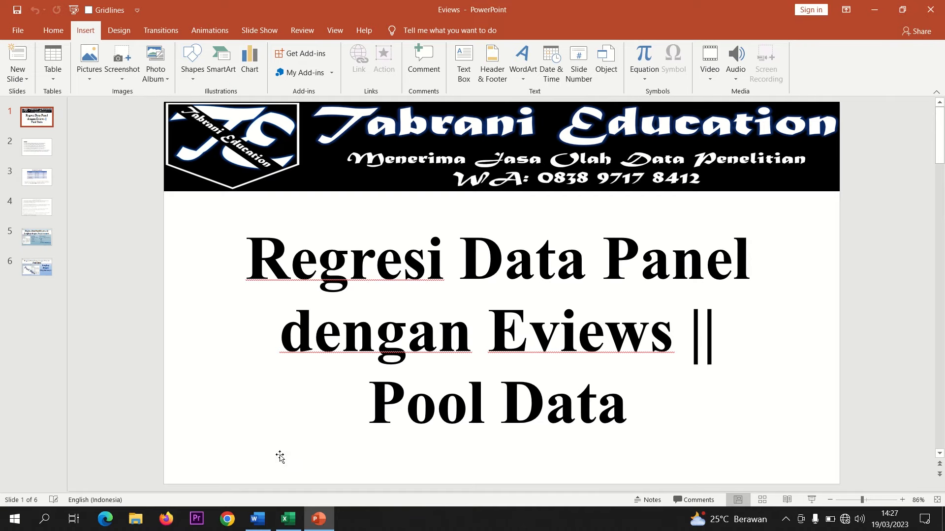
pyautogui.click(880, 6)
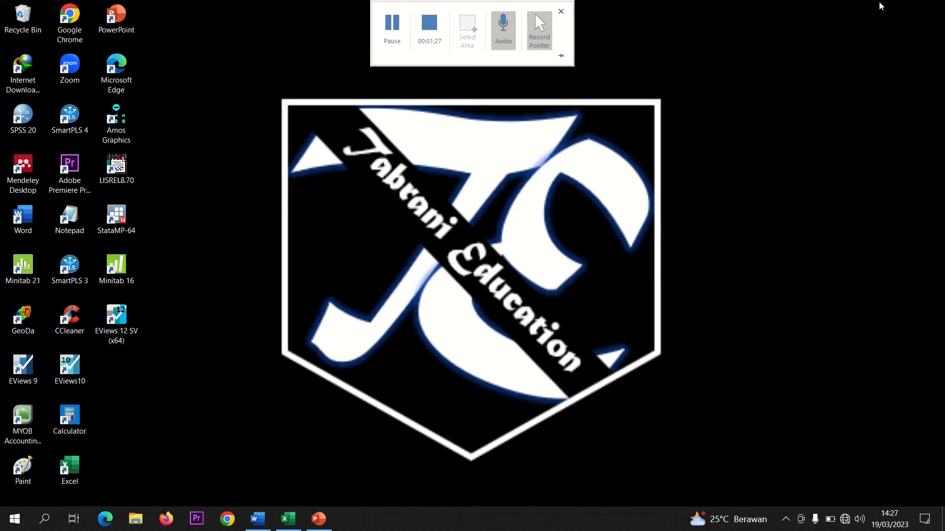
pyautogui.doubleClick(23, 368)
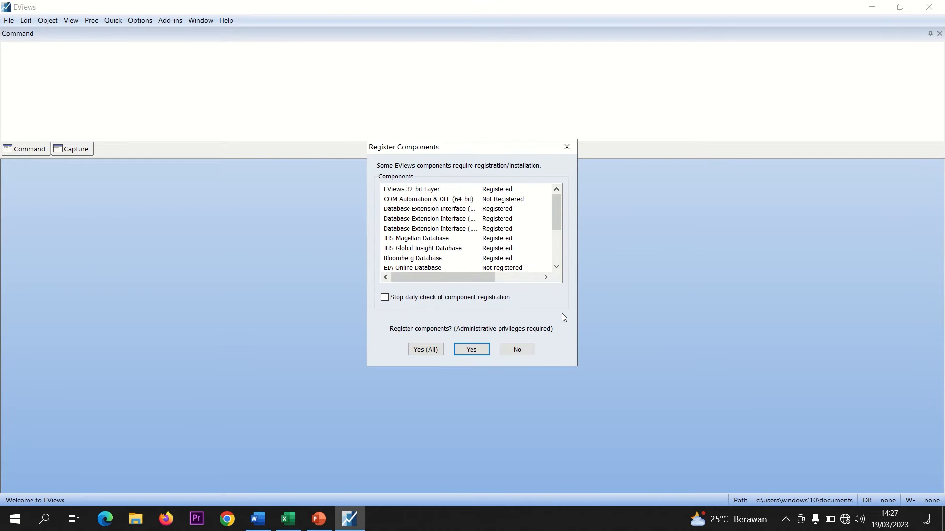
pyautogui.click(567, 148)
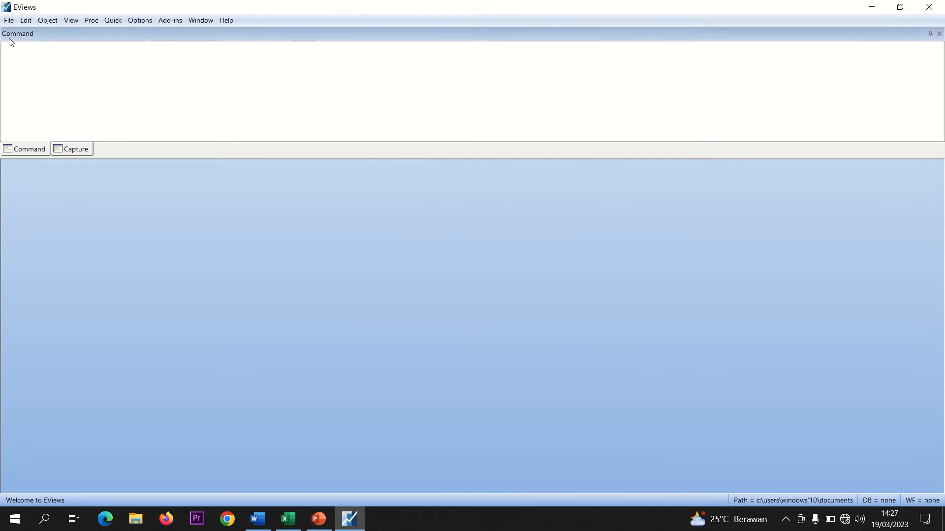
# Step: Start a file import in EViews and open the POOL DATA workbook from the Downloads folder
pyautogui.click(8, 20)
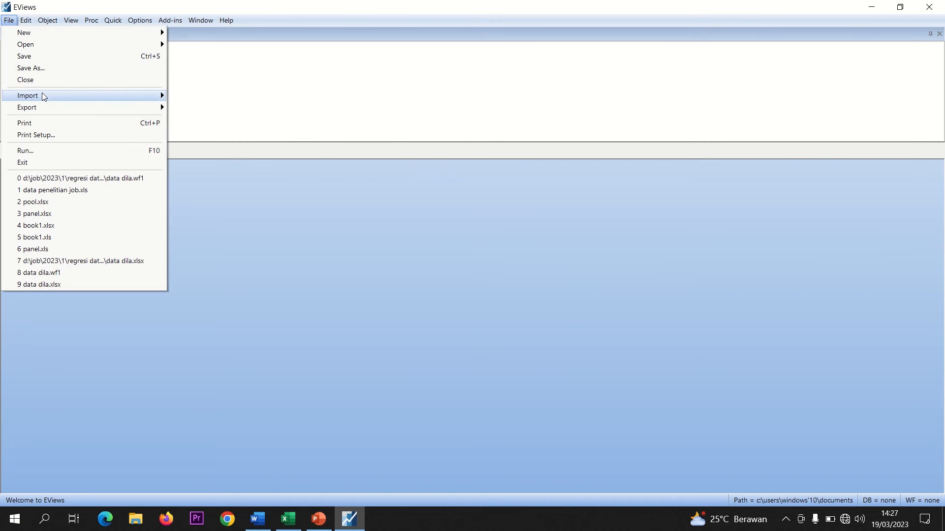
pyautogui.moveTo(135, 92)
pyautogui.click(189, 94)
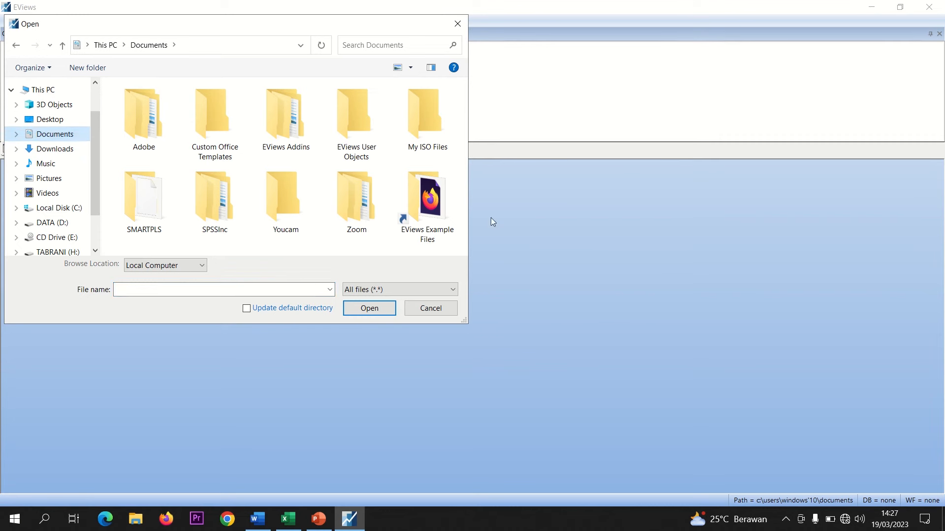
pyautogui.click(276, 207)
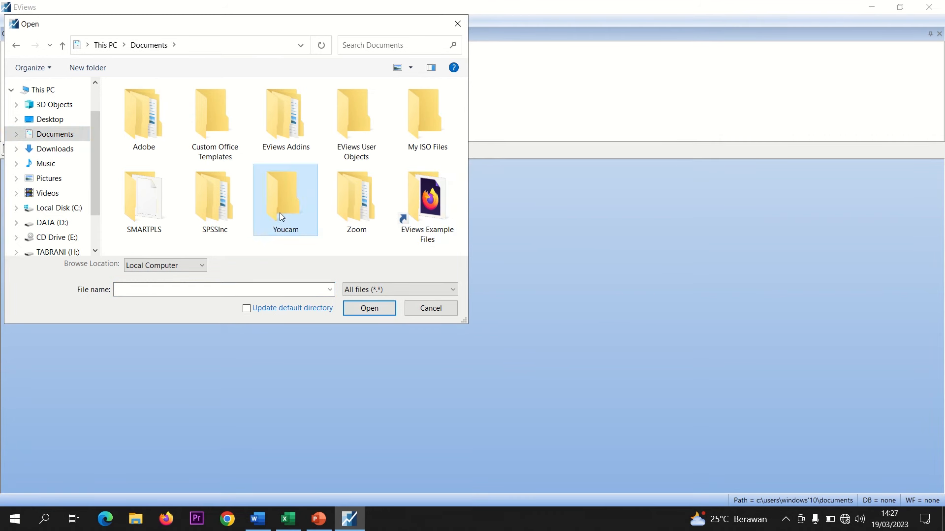
pyautogui.click(42, 151)
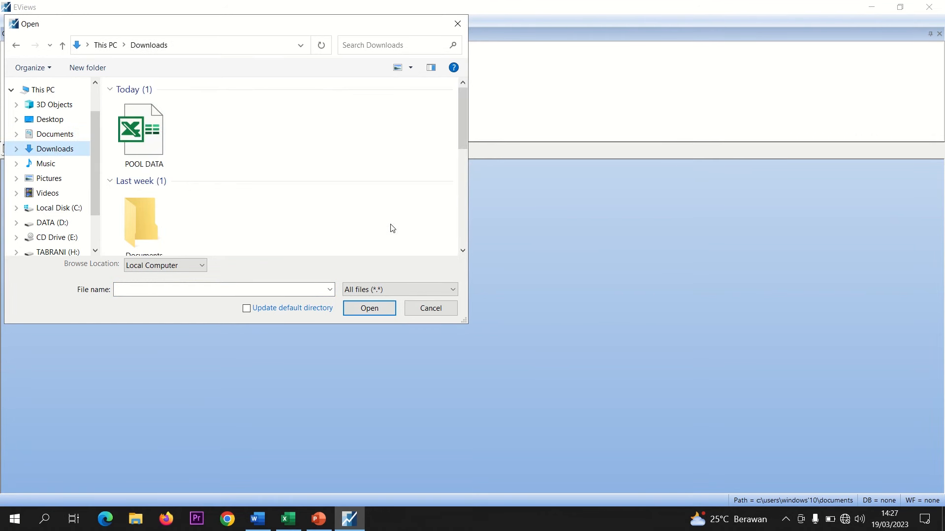
pyautogui.click(133, 138)
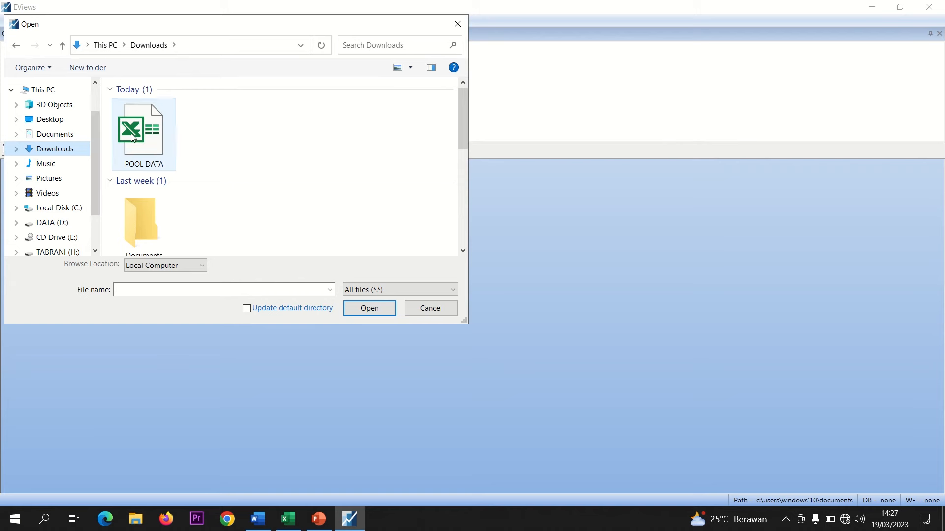
pyautogui.click(369, 310)
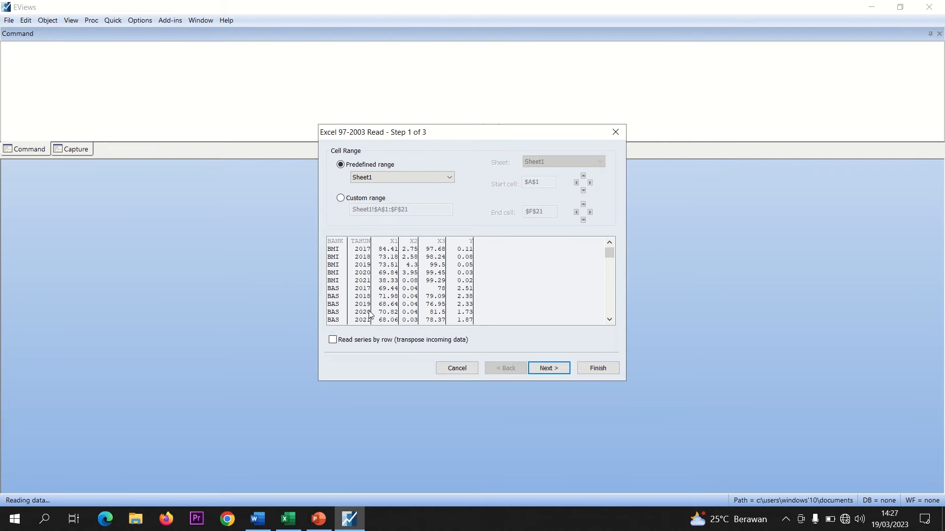
# Step: Keep the Sheet1 range, set the TAHUN column's data type to Date, and check the X1, X2, X3 and Y columns
pyautogui.click(546, 368)
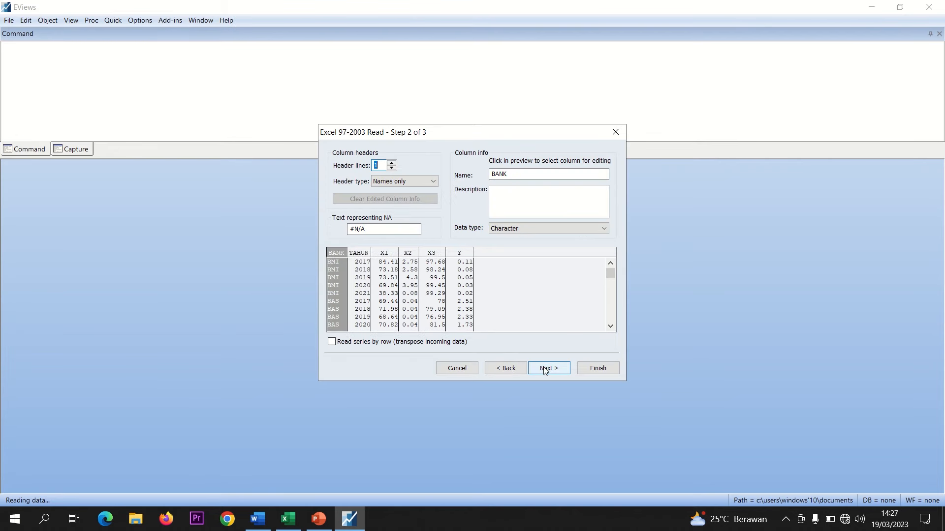
pyautogui.click(366, 276)
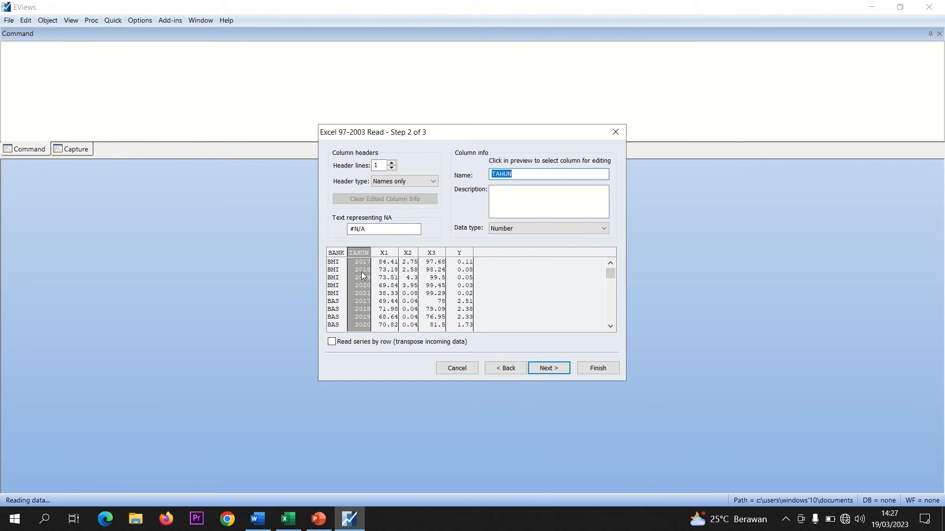
pyautogui.click(526, 229)
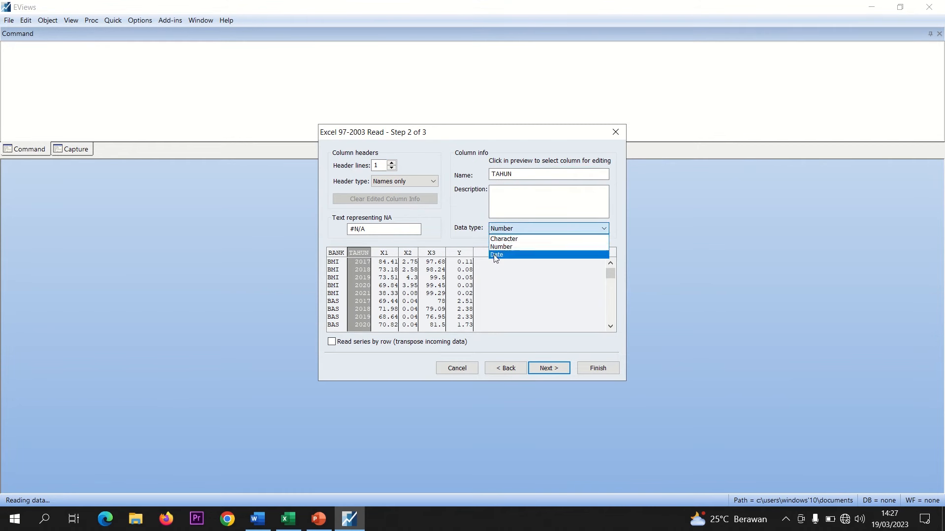
pyautogui.click(495, 253)
pyautogui.click(388, 269)
pyautogui.click(406, 273)
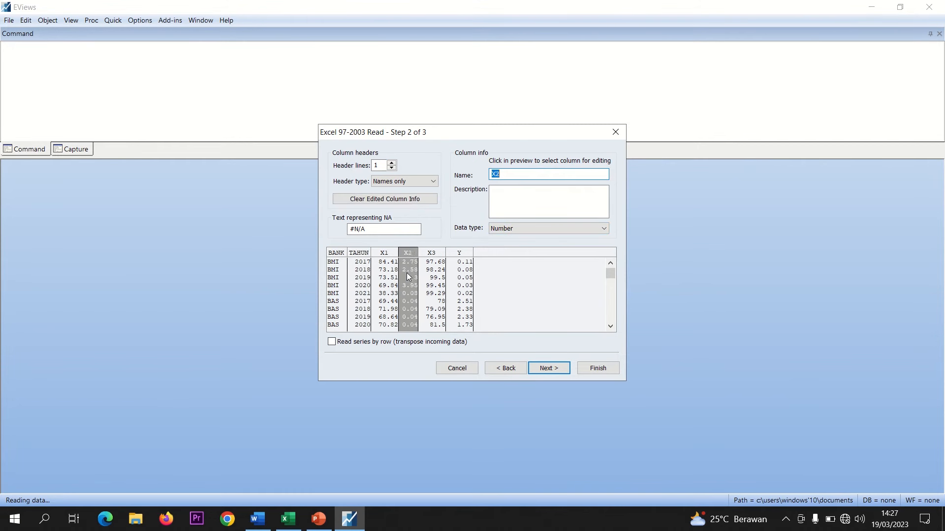
pyautogui.click(424, 277)
pyautogui.click(457, 276)
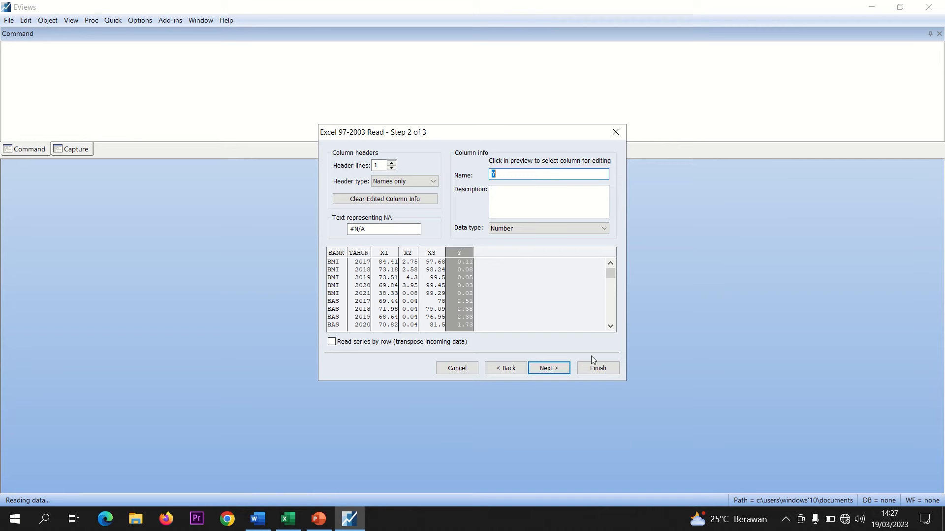
# Step: Finish the import as a Dated Panel with bank as cross-section ID and tahun as date series, without linking to the source
pyautogui.click(560, 368)
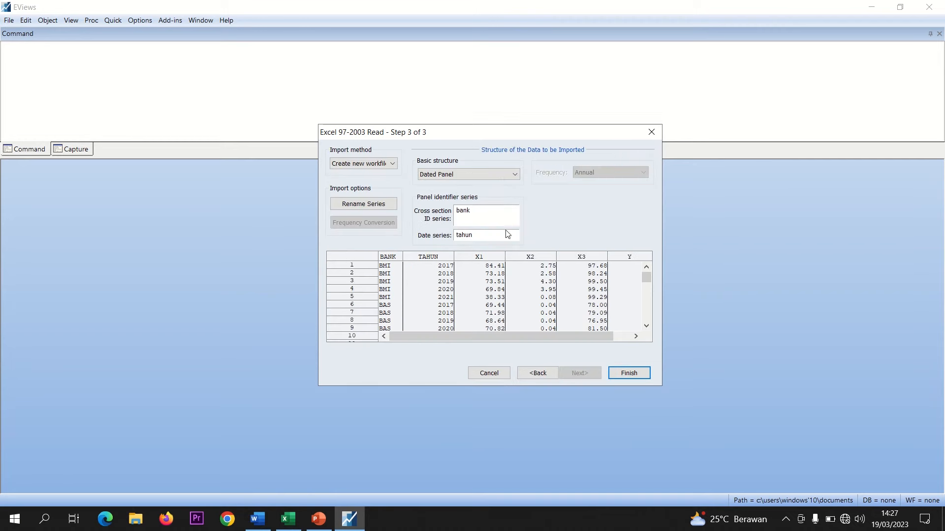
pyautogui.click(461, 175)
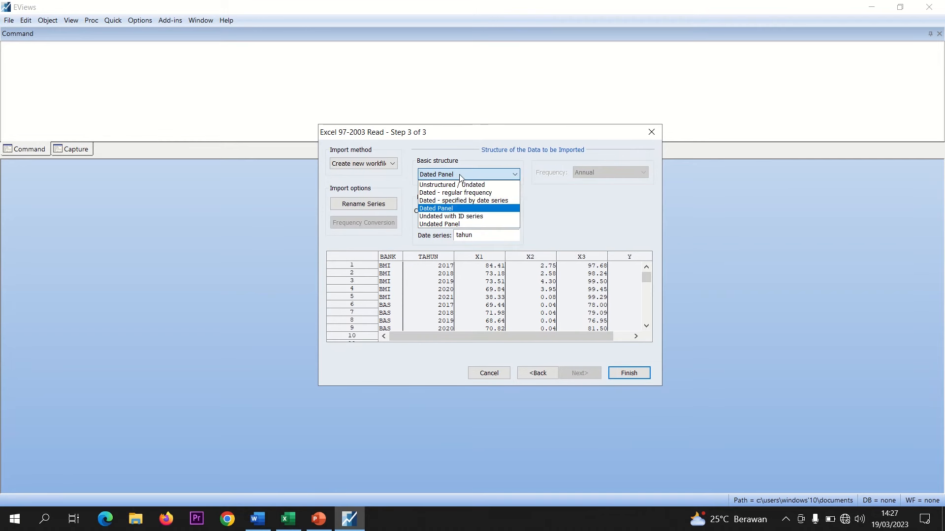
pyautogui.click(441, 209)
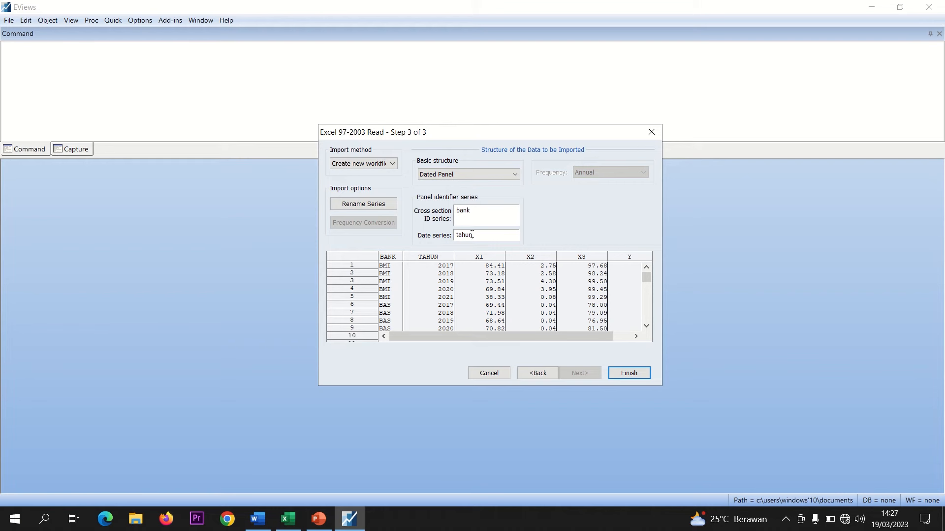
pyautogui.click(626, 374)
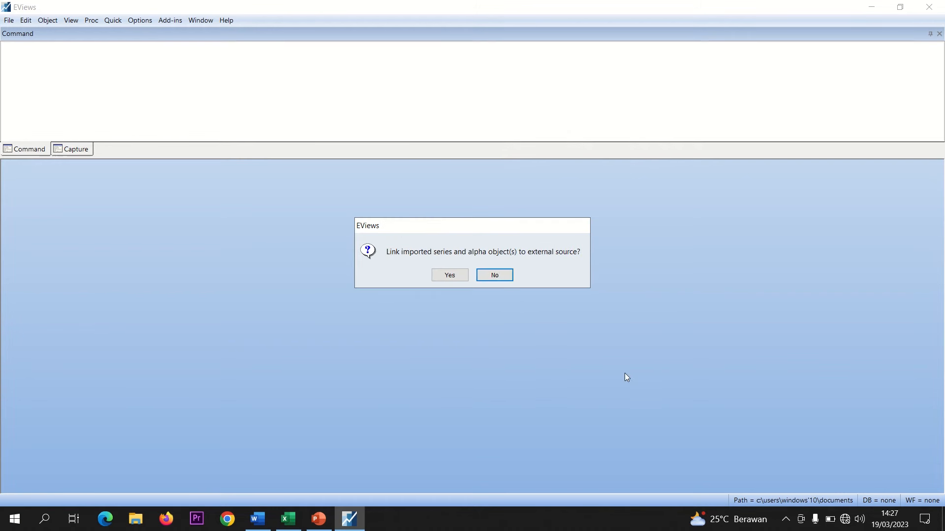
pyautogui.click(486, 278)
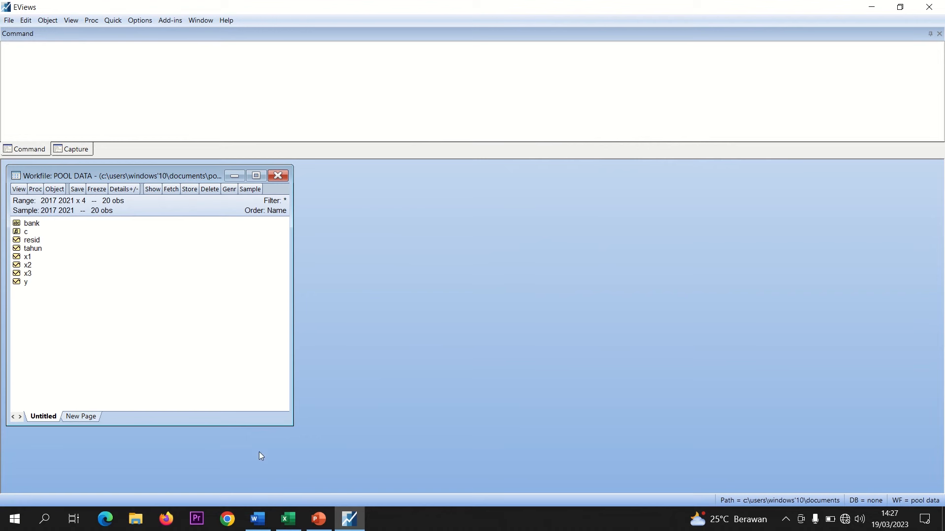
pyautogui.click(33, 257)
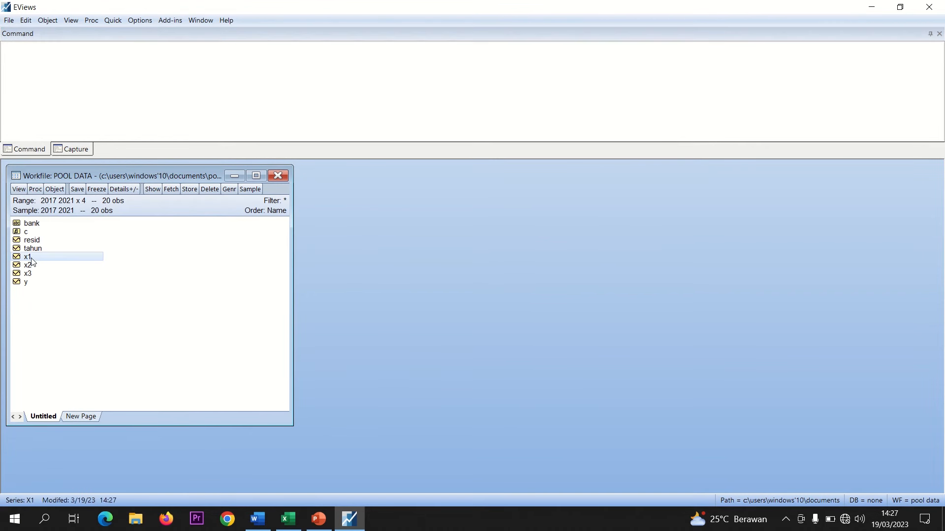
pyautogui.click(30, 274)
pyautogui.click(27, 284)
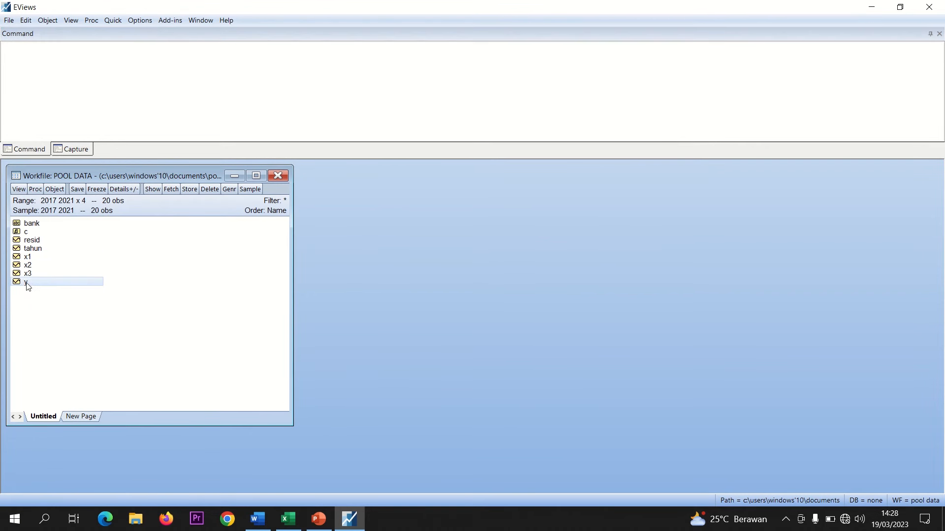
# Step: Switch to PowerPoint and review the HIPOTESIS slide's individual and joint hypotheses, along with the PEMILIHAN MODEL slide
pyautogui.click(324, 524)
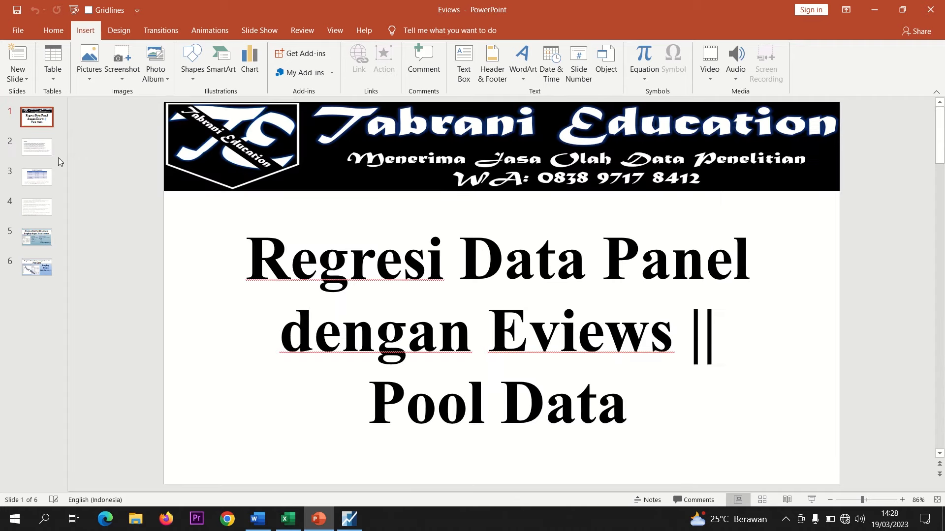
pyautogui.click(36, 146)
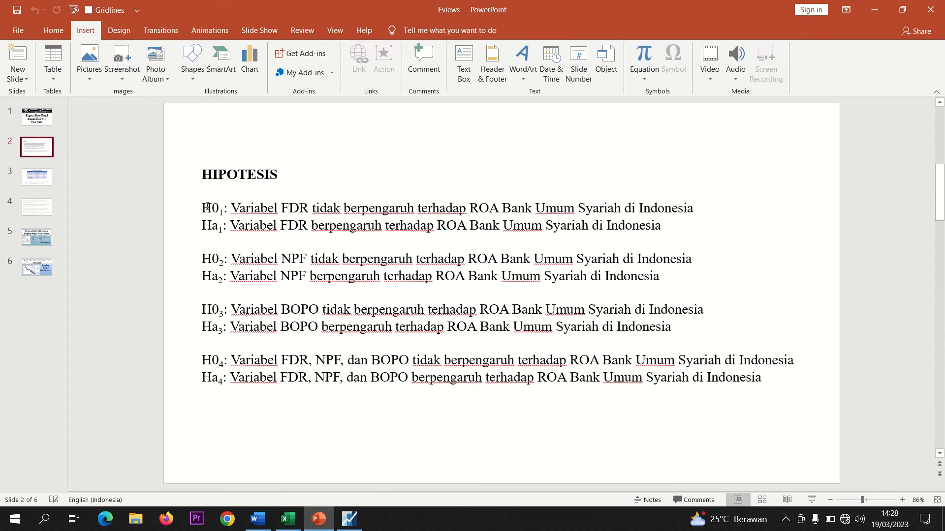
pyautogui.moveTo(207, 207); pyautogui.dragTo(484, 338)
pyautogui.moveTo(642, 341); pyautogui.dragTo(675, 332)
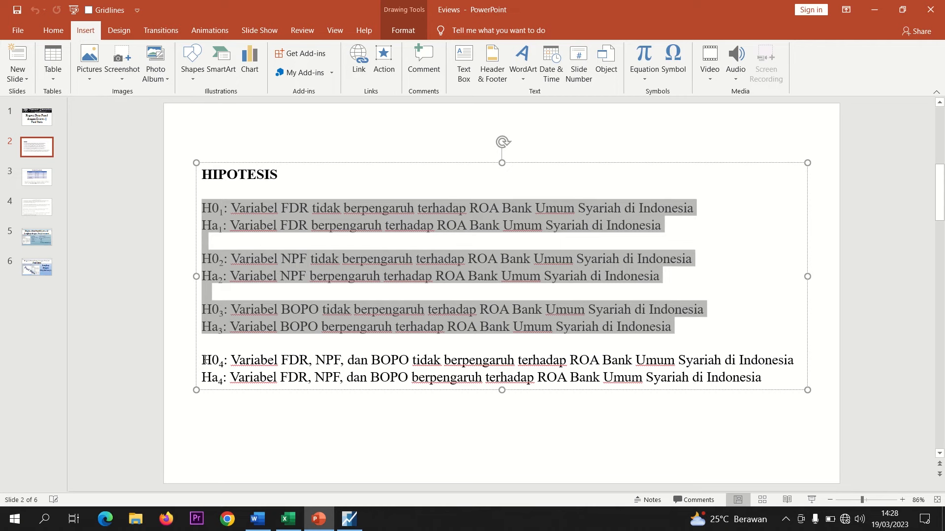
pyautogui.moveTo(204, 359); pyautogui.dragTo(731, 377)
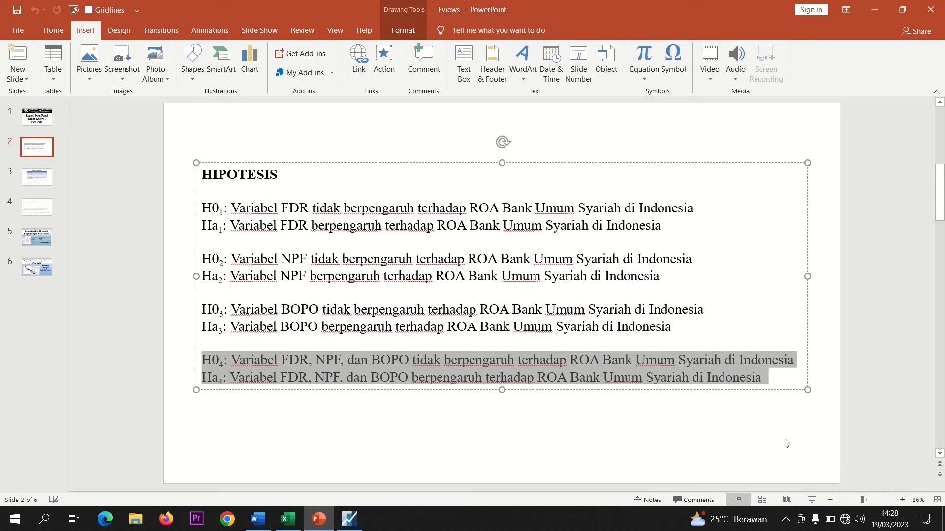
pyautogui.click(550, 424)
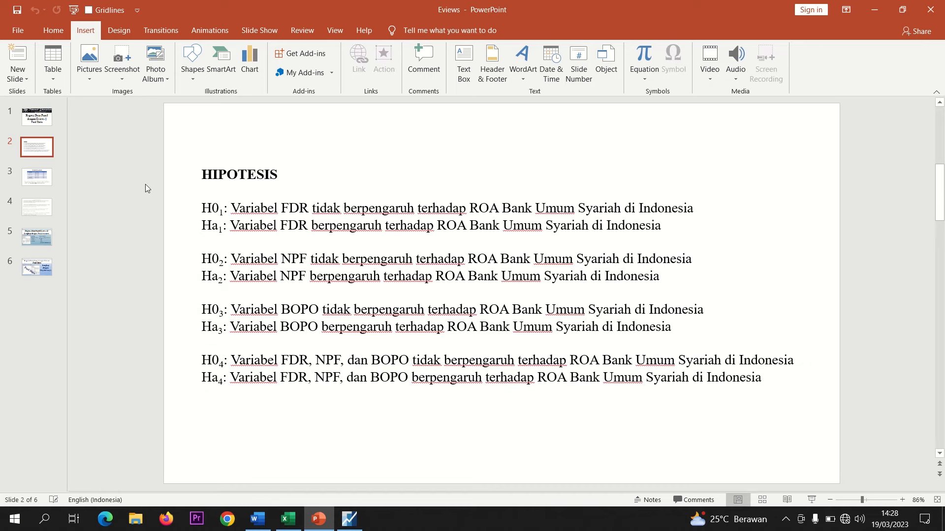
pyautogui.click(37, 177)
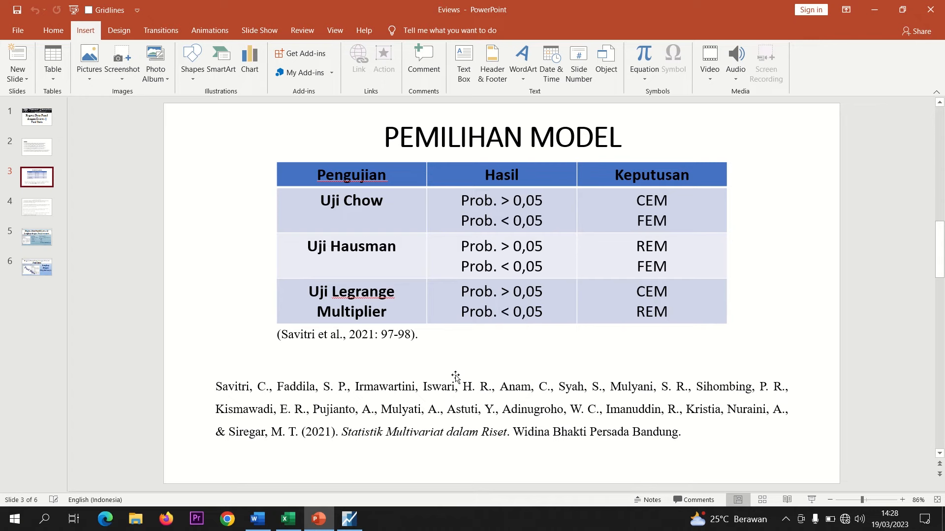
# Step: Return to EViews, open series x1 to x3 as an equation, and specify y as the dependent variable with c, x1, x2 and x3
pyautogui.click(348, 519)
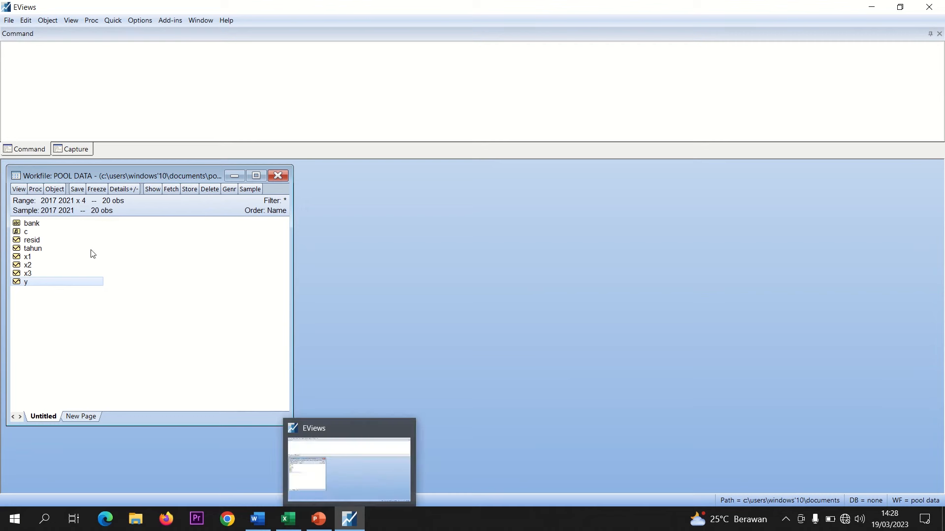
pyautogui.click(28, 258)
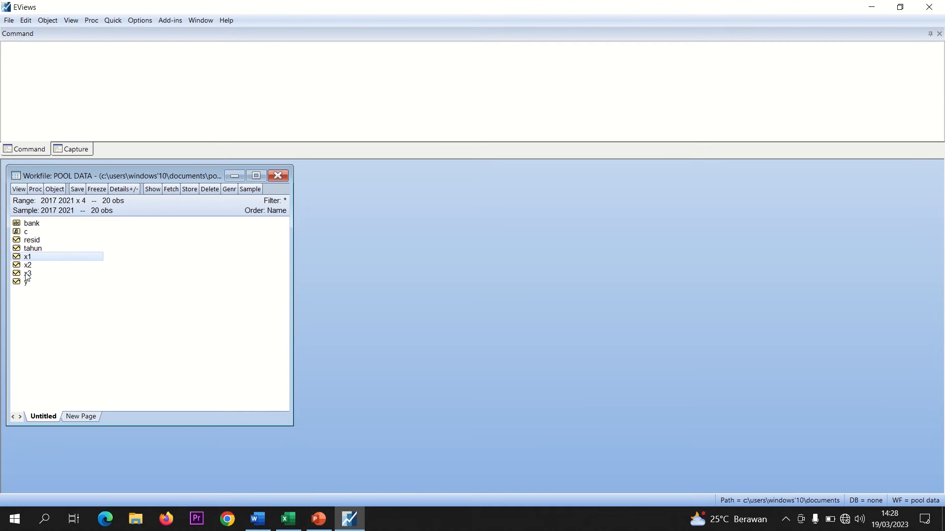
pyautogui.keyDown('shift'); pyautogui.click(27, 273); pyautogui.keyUp('shift')
pyautogui.rightClick(26, 273)
pyautogui.moveTo(125, 279)
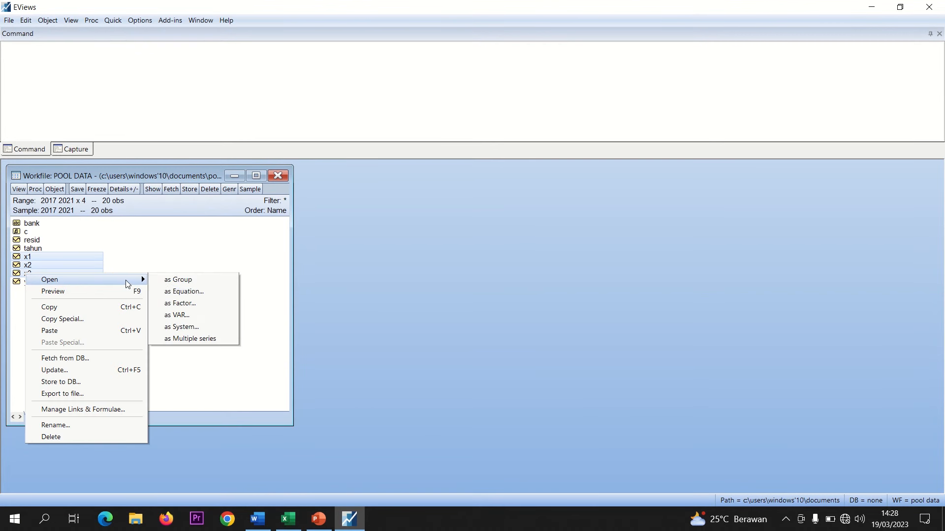
pyautogui.click(206, 291)
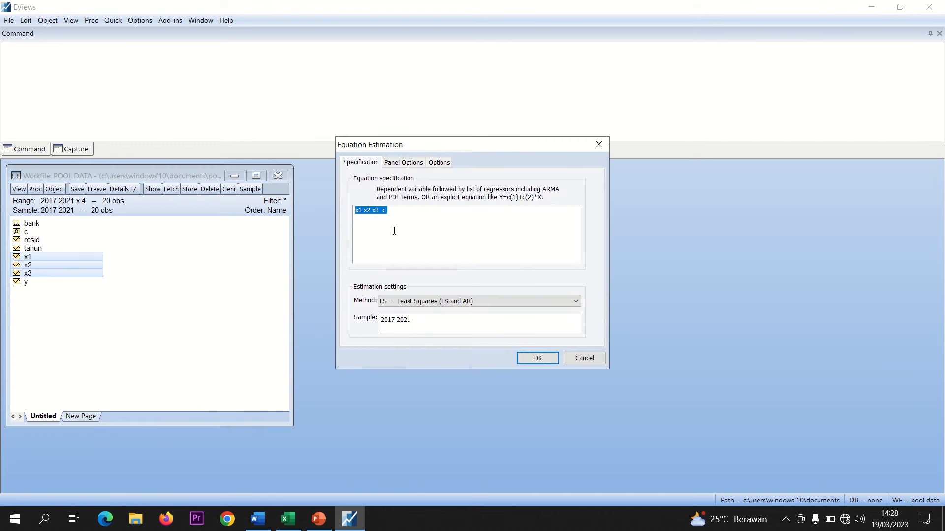
pyautogui.click(389, 209)
pyautogui.click(355, 210)
pyautogui.write('y c')
# Step: Set the cross-section effects to Fixed in the panel options and estimate the equation
pyautogui.click(401, 165)
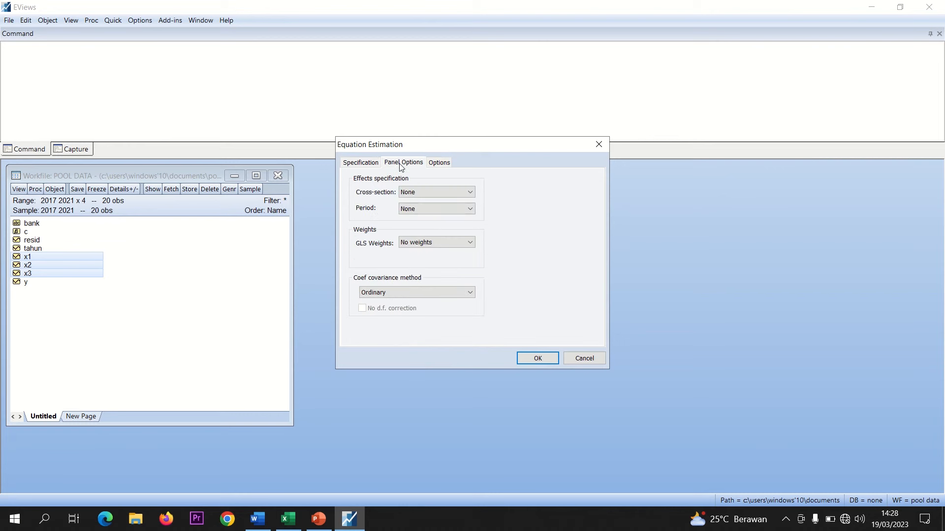
pyautogui.click(408, 194)
pyautogui.click(411, 212)
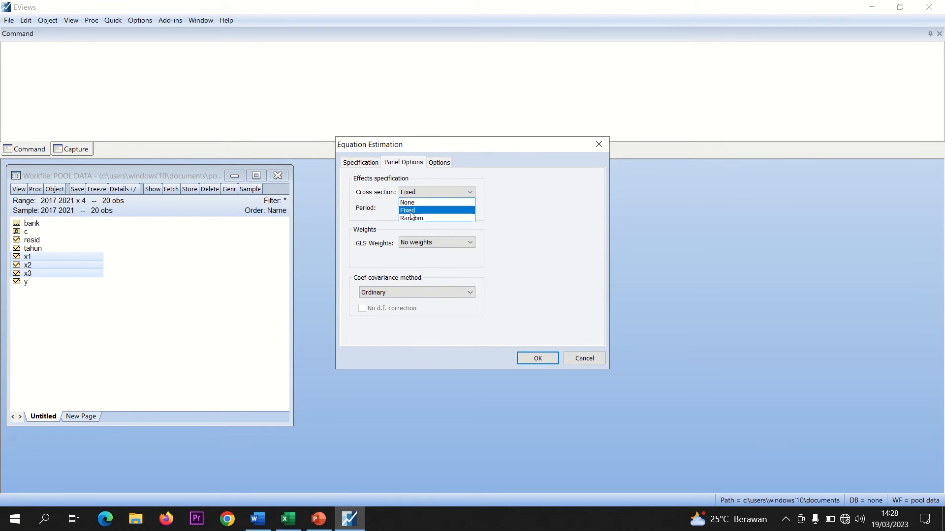
pyautogui.click(410, 213)
pyautogui.click(542, 359)
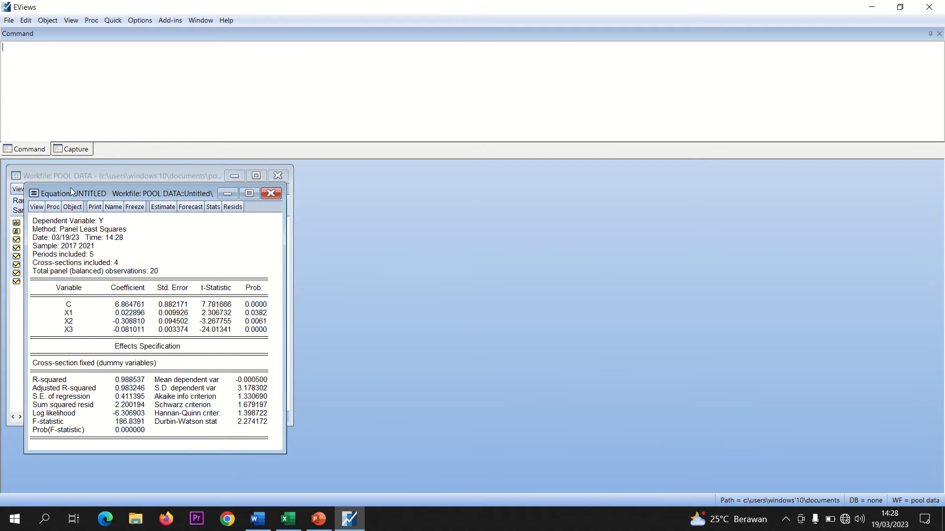
# Step: Run the Redundant Fixed Effects - Likelihood Ratio test on the equation and select its test summary table
pyautogui.click(36, 208)
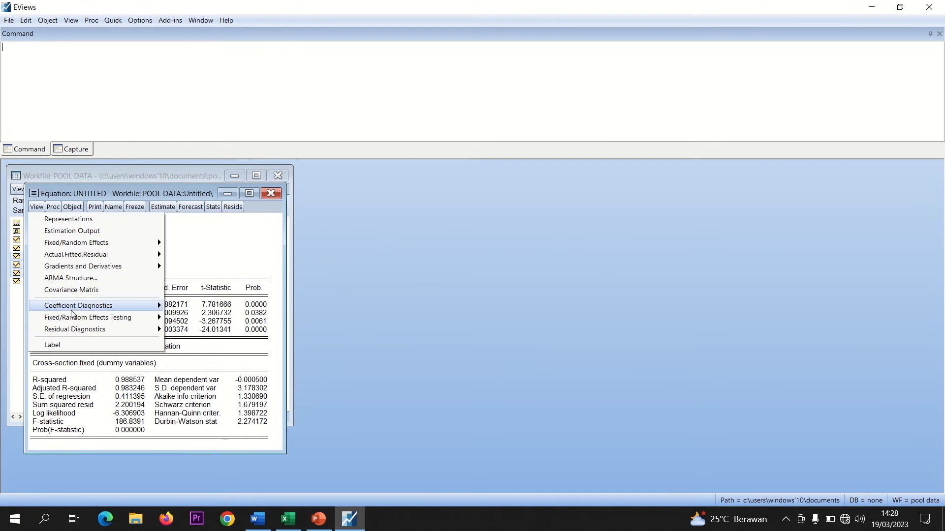
pyautogui.moveTo(80, 320)
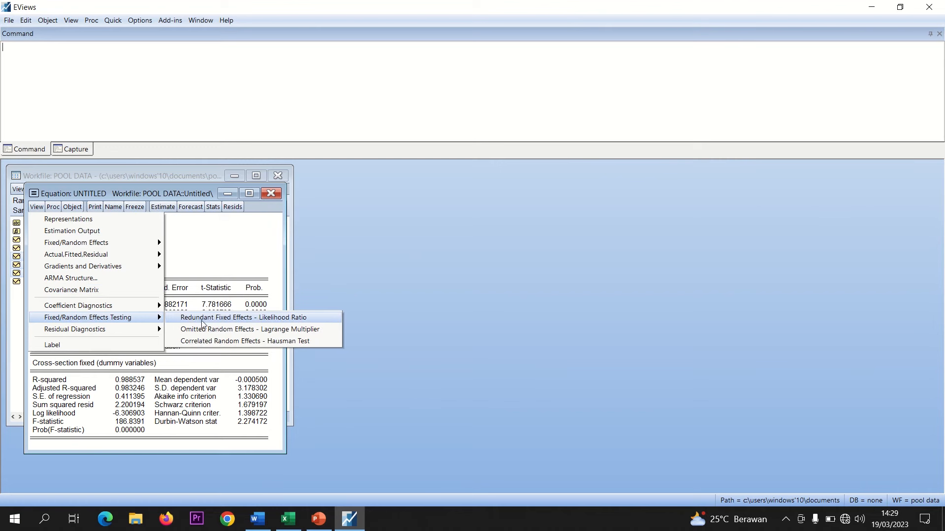
pyautogui.click(263, 318)
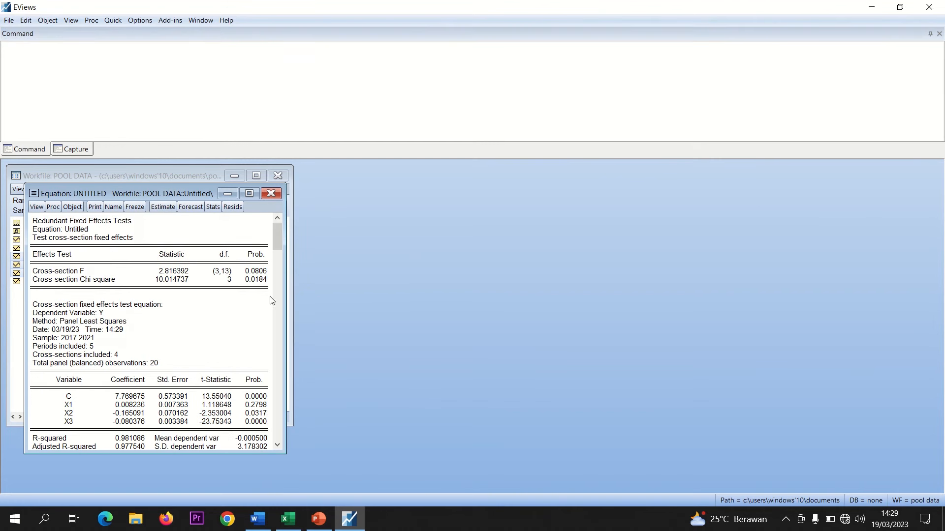
pyautogui.moveTo(34, 221); pyautogui.dragTo(266, 289)
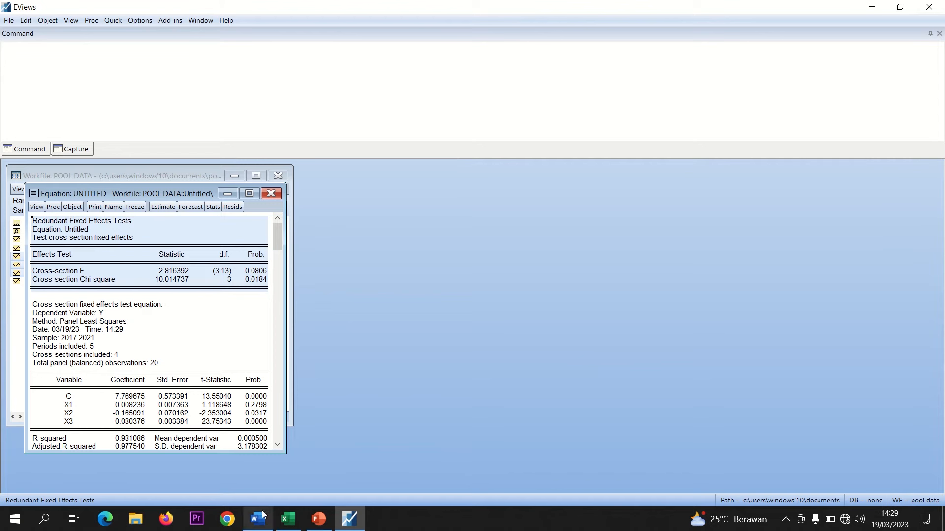
# Step: Switch to the POOL DATA document in Word and examine the conclusion under Hasil Uji Chow, selecting the chosen model's name
pyautogui.moveTo(282, 529)
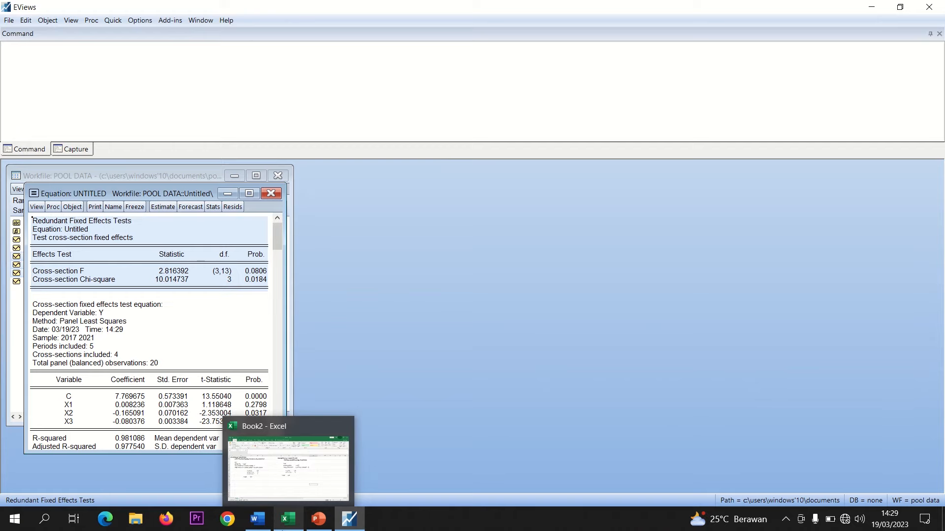
pyautogui.click(258, 518)
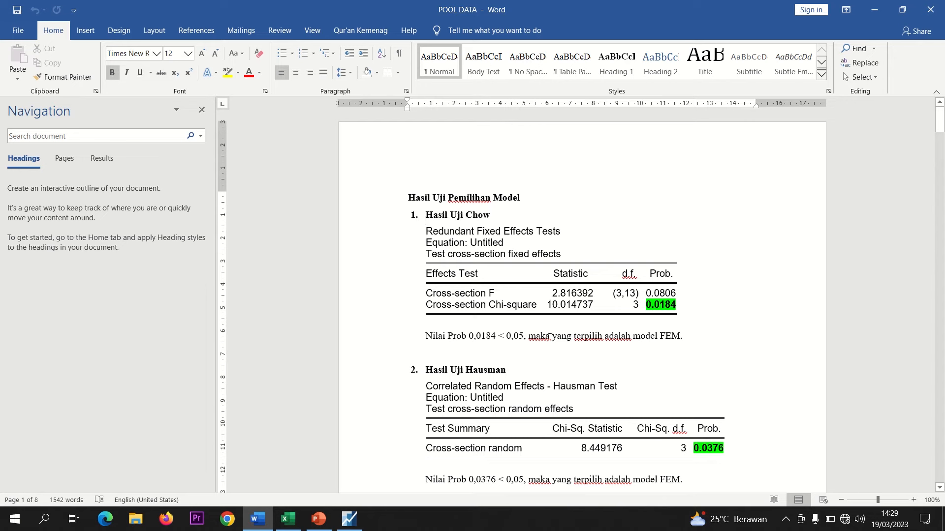
pyautogui.doubleClick(669, 336)
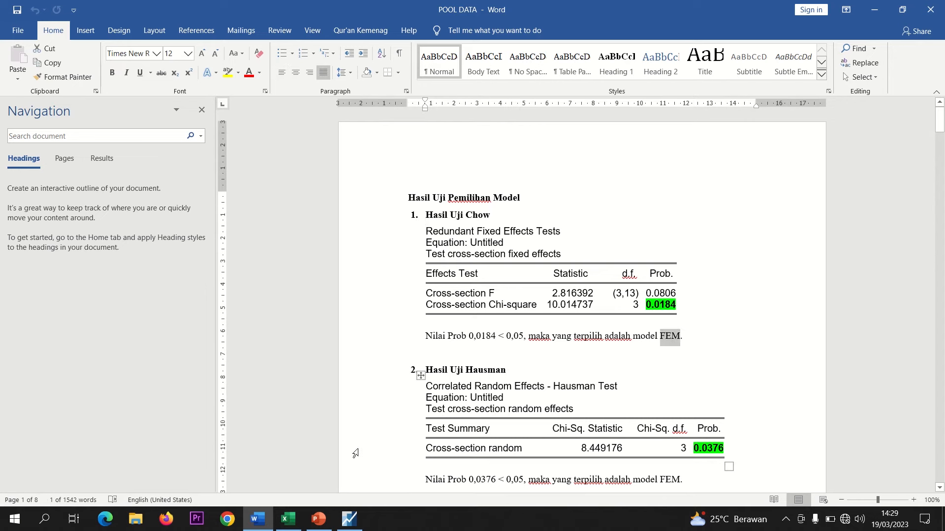
# Step: Switch to the Eviews presentation in PowerPoint and color Prob. < 0,05 and its FEM decision green in the Uji Chow row, making FEM bold
pyautogui.click(320, 526)
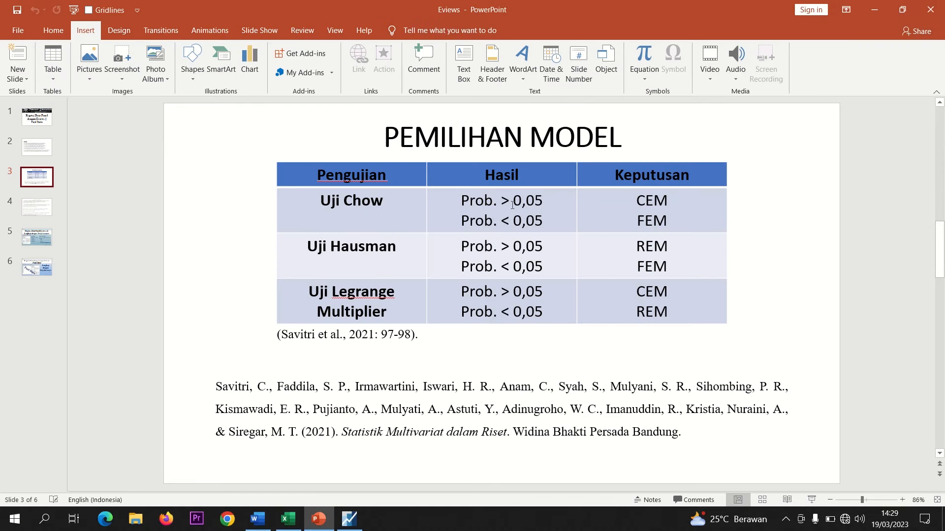
pyautogui.moveTo(542, 221); pyautogui.dragTo(460, 221)
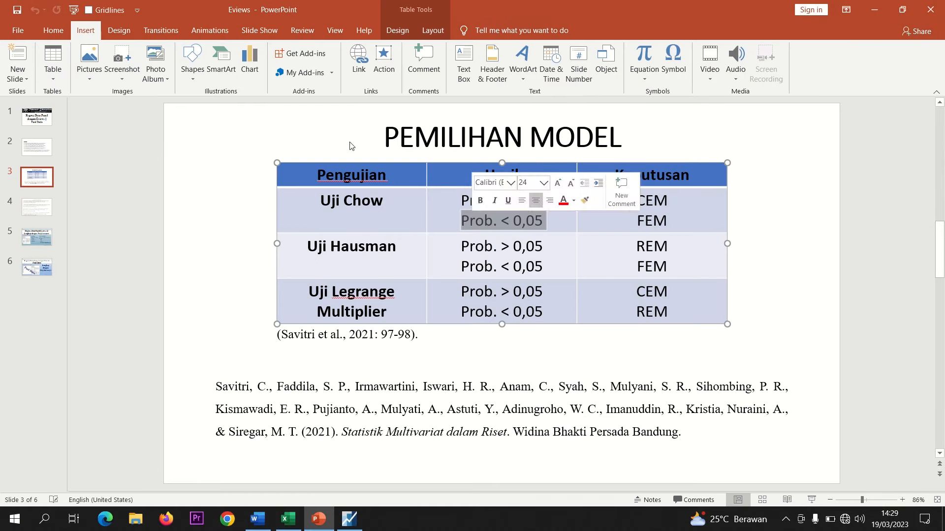
pyautogui.click(53, 37)
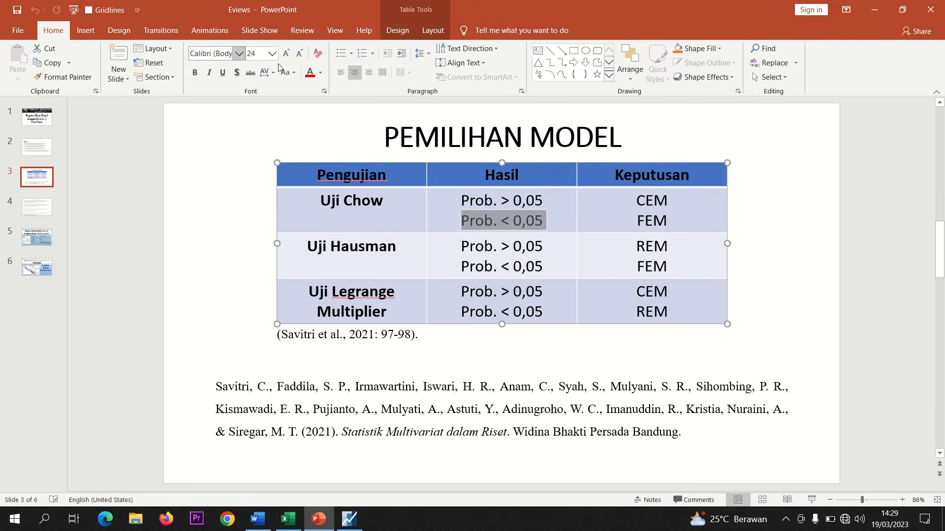
pyautogui.click(320, 72)
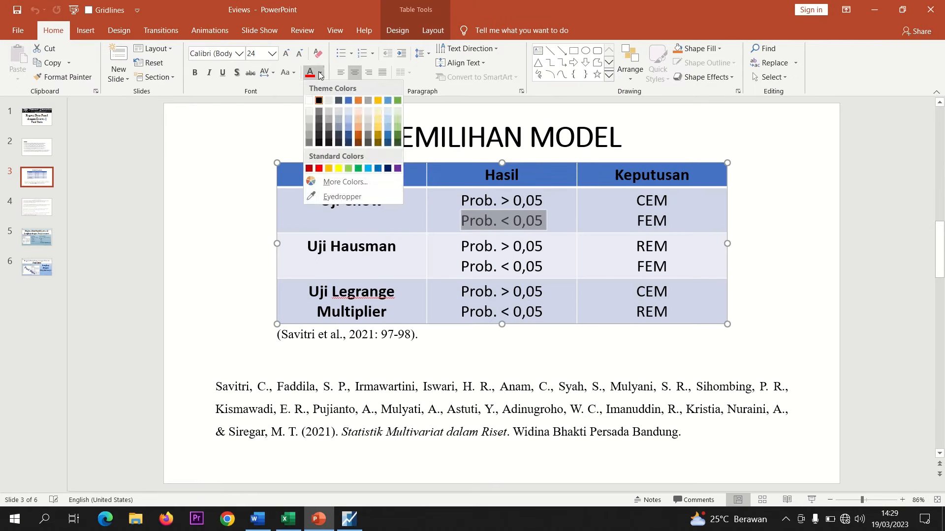
pyautogui.click(359, 168)
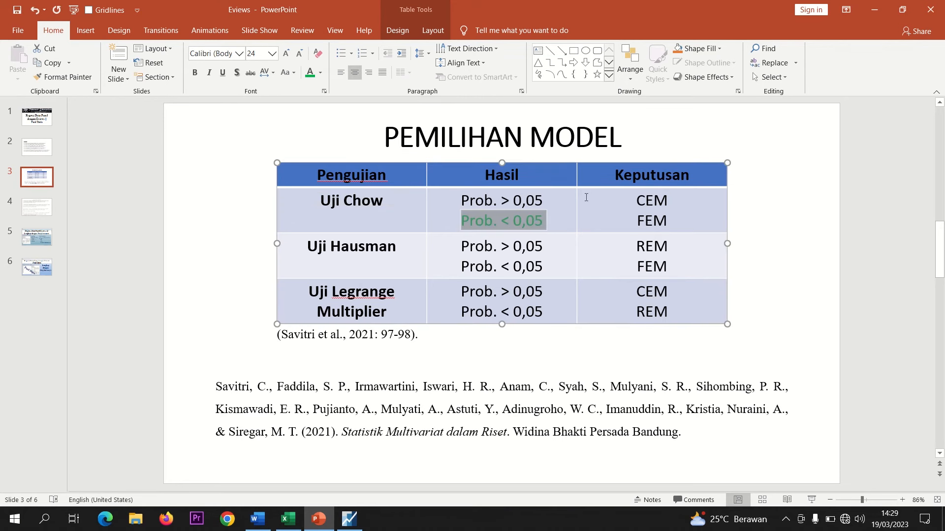
pyautogui.moveTo(668, 222); pyautogui.dragTo(635, 221)
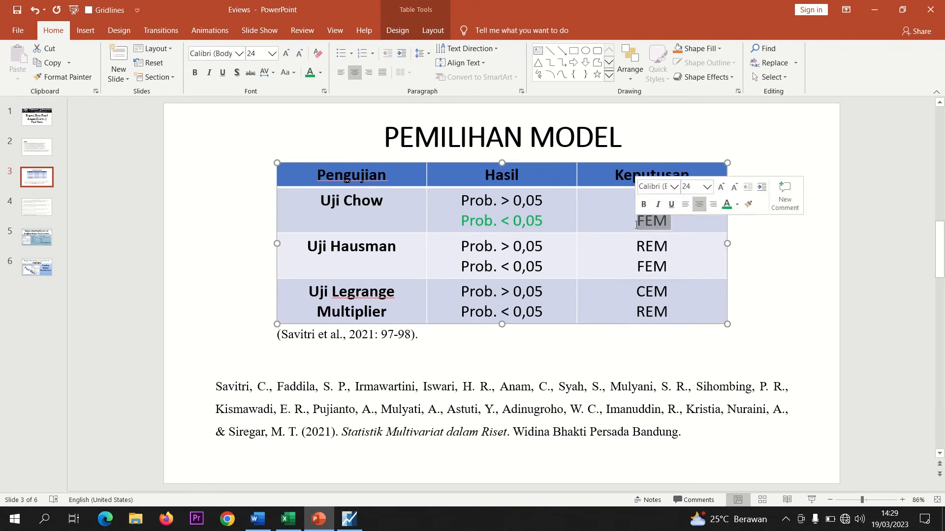
pyautogui.click(309, 74)
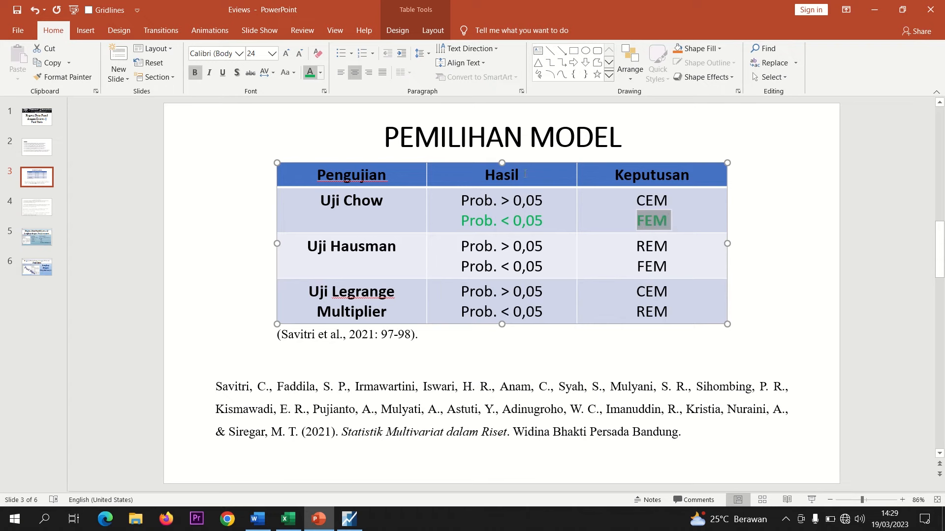
pyautogui.click(759, 295)
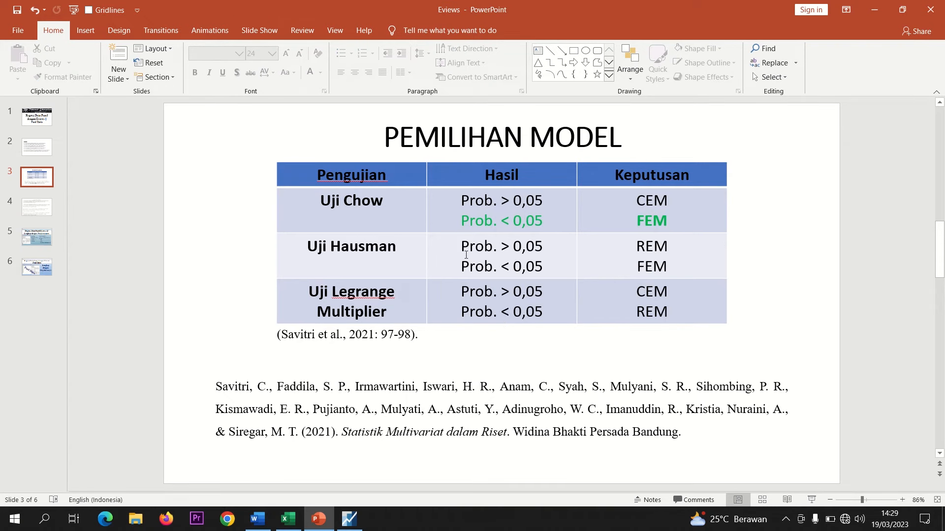
# Step: Return to EViews and re-estimate the equation with the cross-section effects set to Random
pyautogui.click(349, 519)
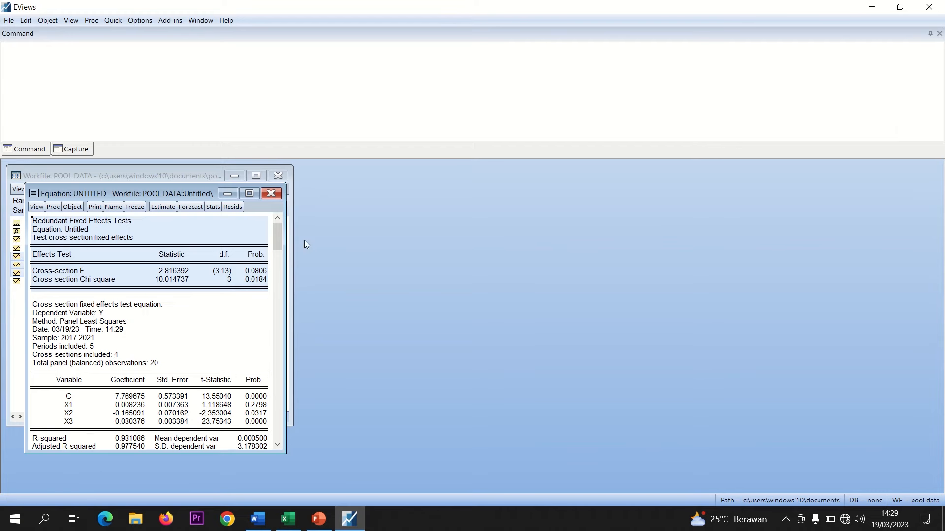
pyautogui.click(163, 208)
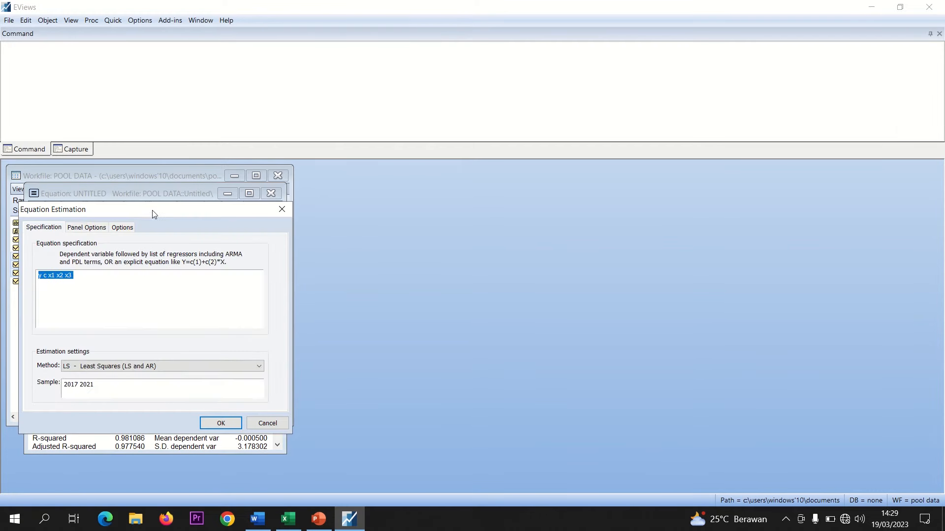
pyautogui.click(99, 228)
pyautogui.click(98, 258)
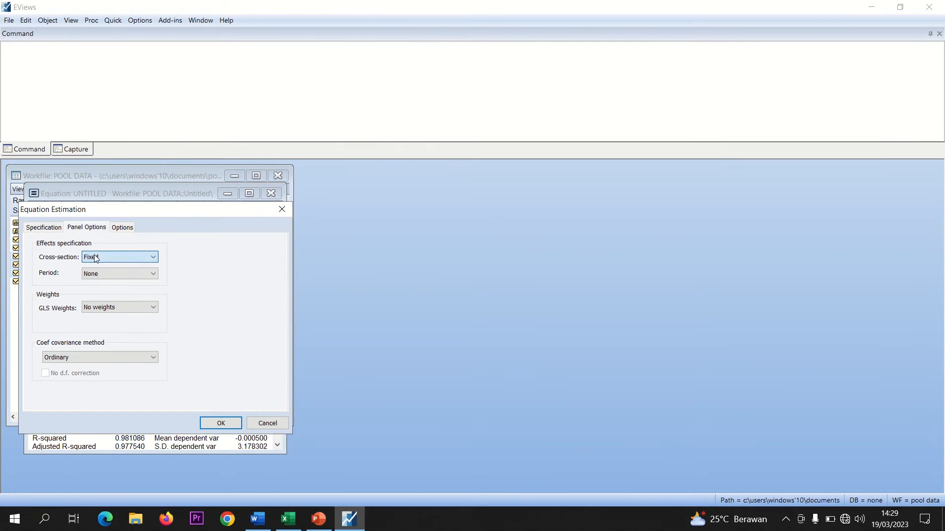
pyautogui.click(95, 284)
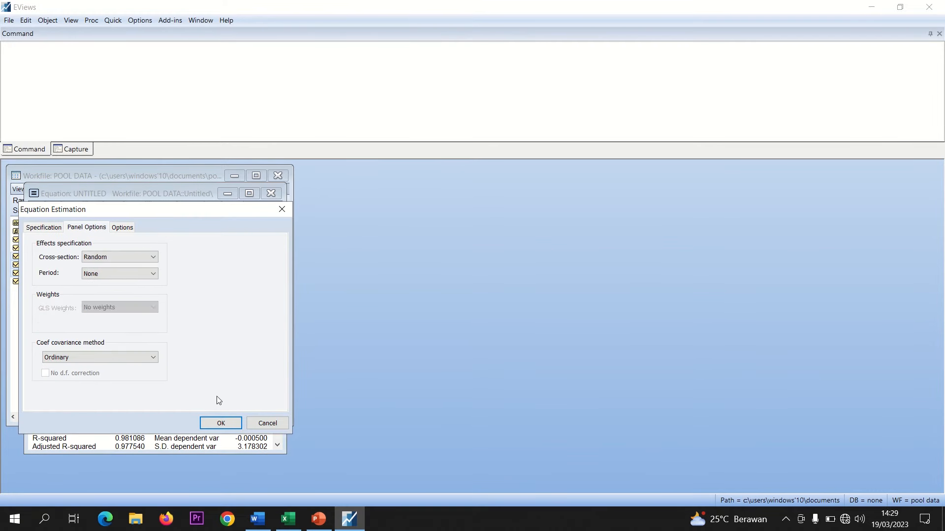
pyautogui.click(212, 425)
# Step: Run the Correlated Random Effects - Hausman Test on the equation and select its test summary table
pyautogui.click(36, 207)
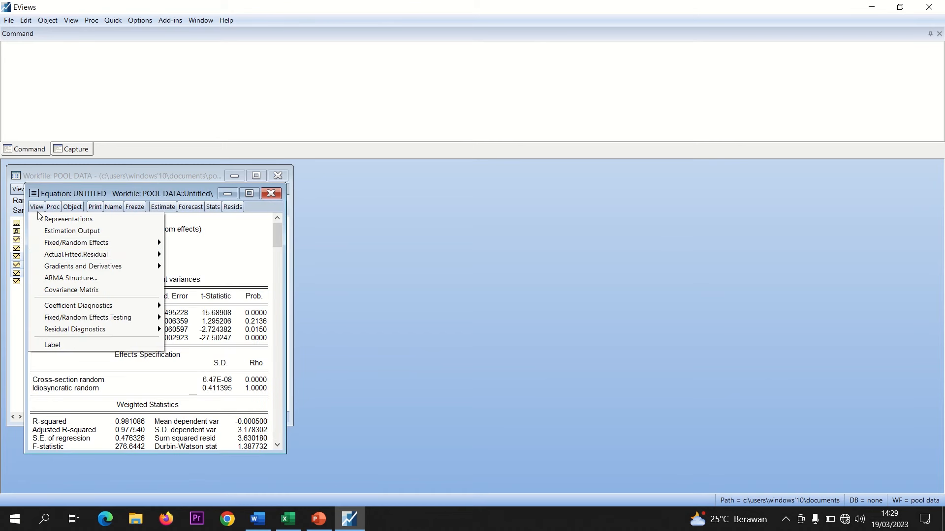
pyautogui.moveTo(67, 322)
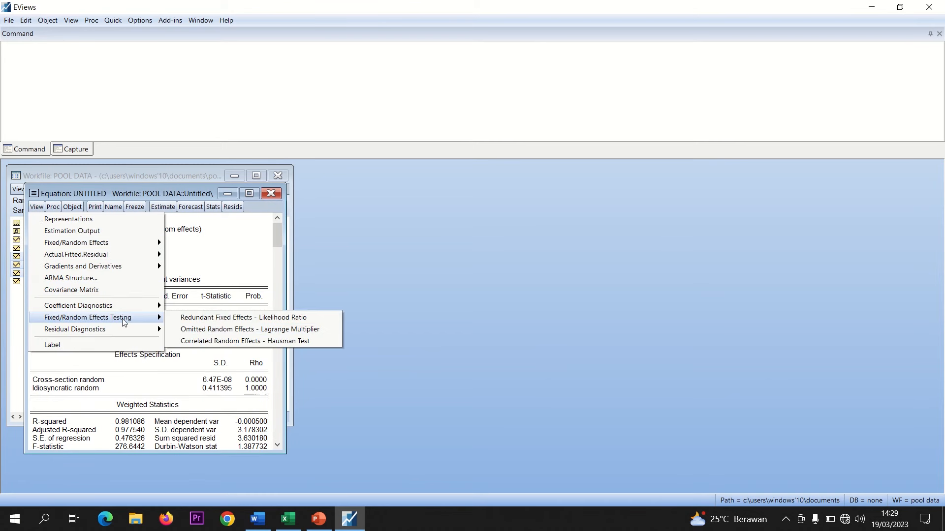
pyautogui.click(230, 341)
pyautogui.moveTo(34, 221); pyautogui.dragTo(263, 282)
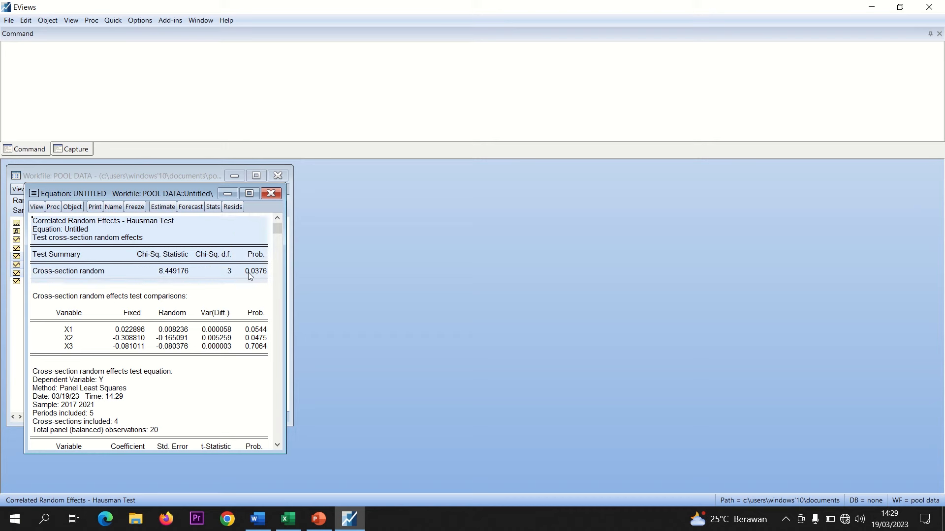
# Step: Switch to the POOL DATA document in Word and change the best model in the bold Chow and Hausman conclusion to FEM
pyautogui.click(257, 519)
pyautogui.click(726, 432)
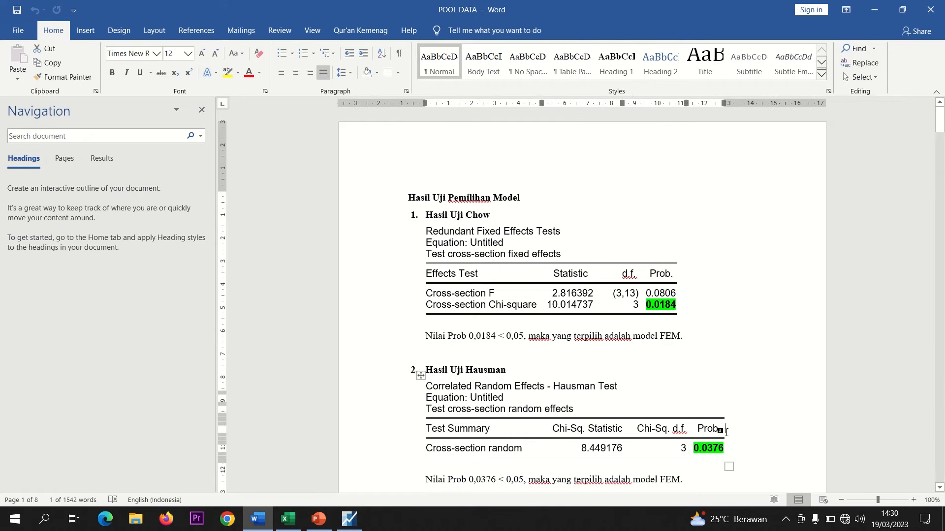
pyautogui.click(940, 127)
pyautogui.moveTo(940, 127); pyautogui.dragTo(940, 142)
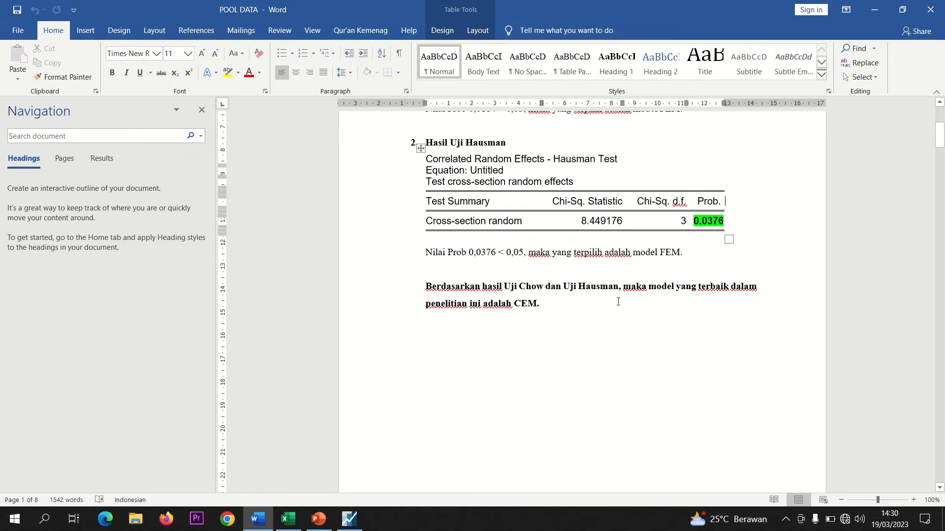
pyautogui.click(522, 305)
pyautogui.press('BackSpace')
pyautogui.write('F')
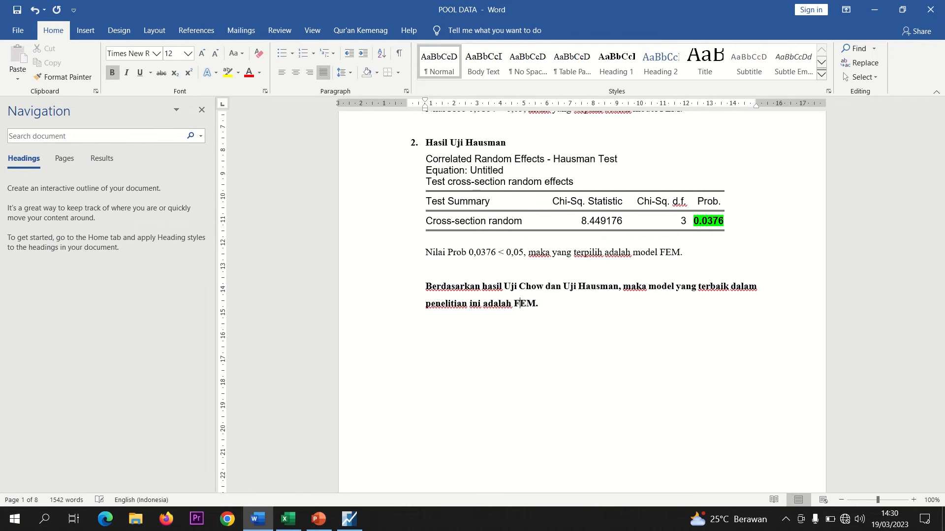
# Step: Switch to the PowerPoint slide and color Prob. < 0,05 and its FEM decision green in the Uji Hausman row, making FEM bold
pyautogui.click(319, 519)
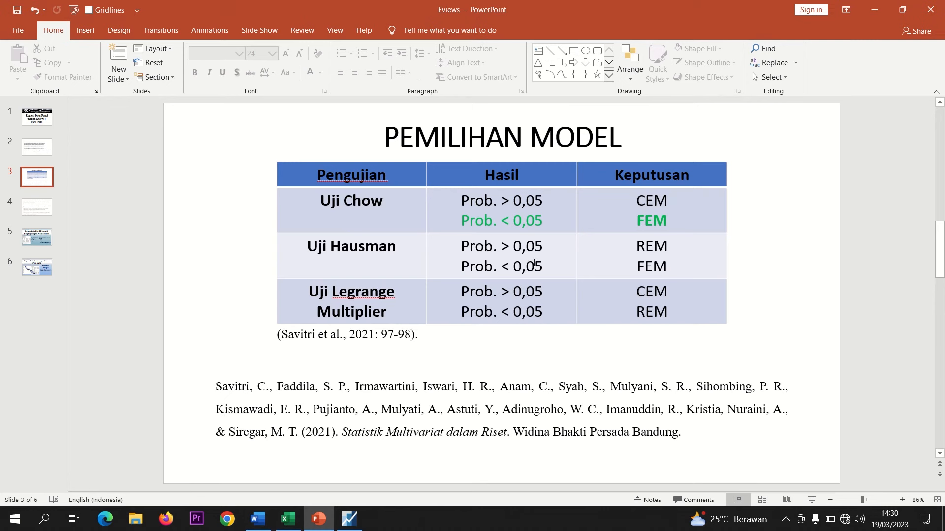
pyautogui.moveTo(540, 266); pyautogui.dragTo(460, 266)
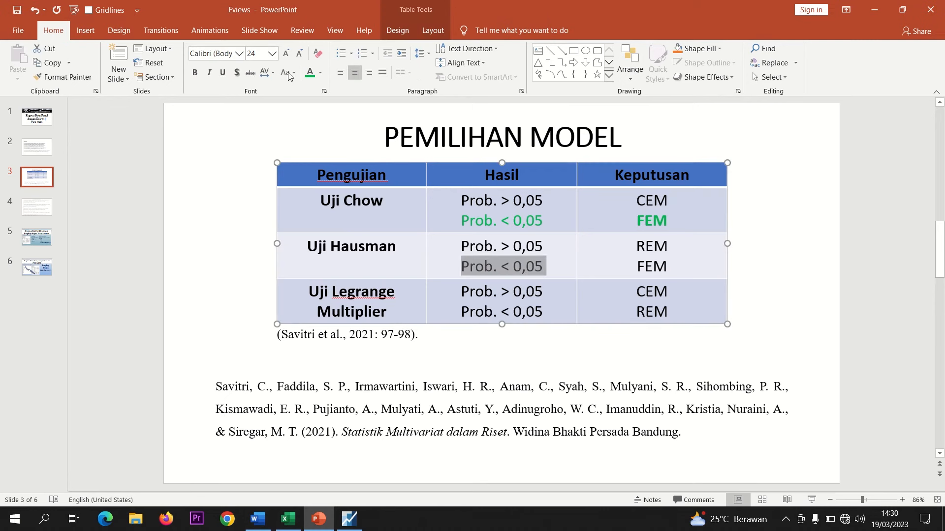
pyautogui.click(310, 74)
pyautogui.moveTo(680, 266); pyautogui.dragTo(645, 267)
pyautogui.hotkey('ctrl', 'b')
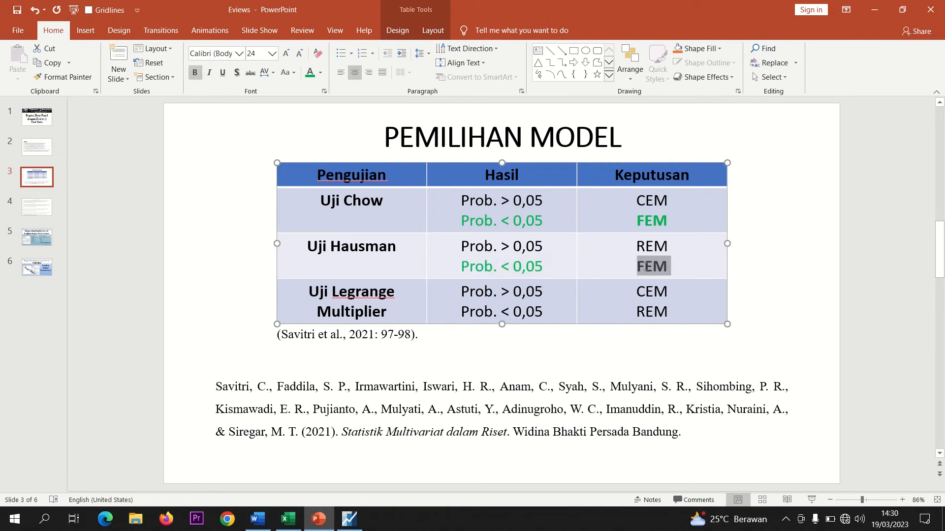
pyautogui.click(309, 73)
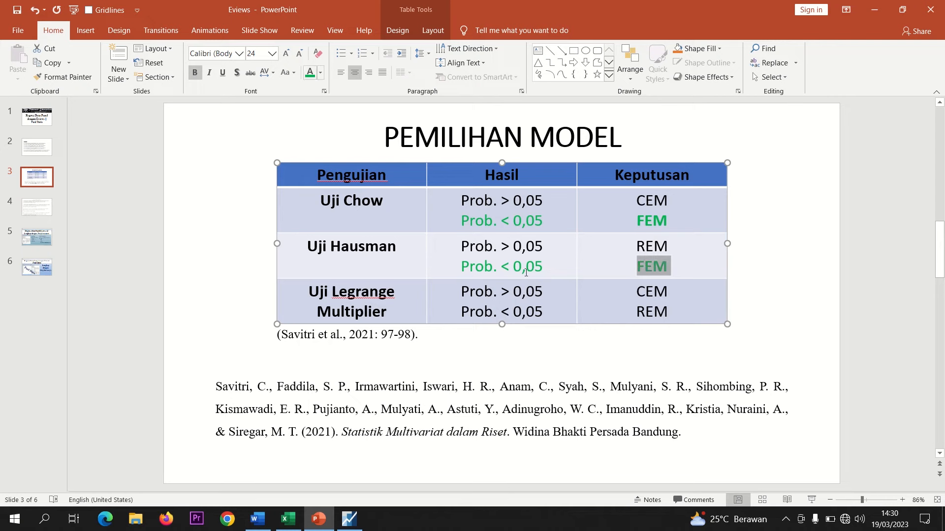
pyautogui.click(504, 301)
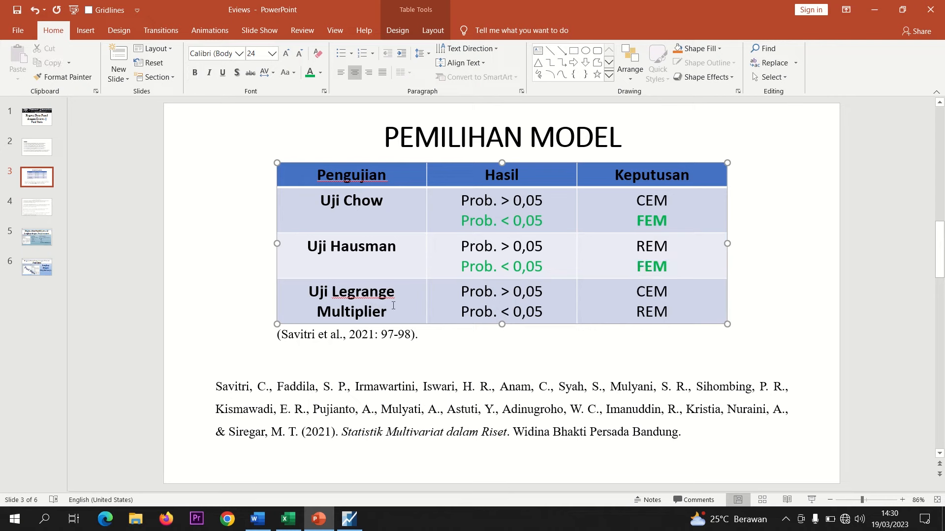
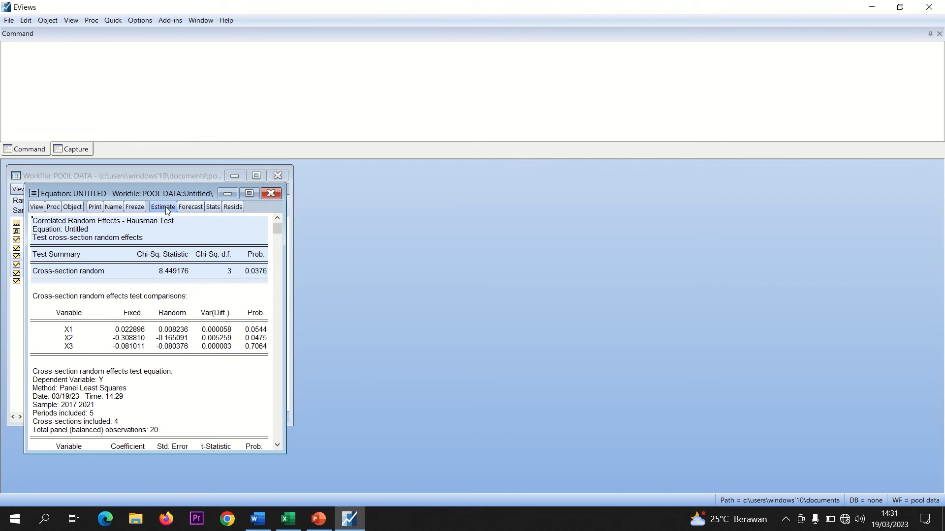
# Step: In EViews, generate the group correlation matrix for the series x1, x2 and x3
pyautogui.click(111, 20)
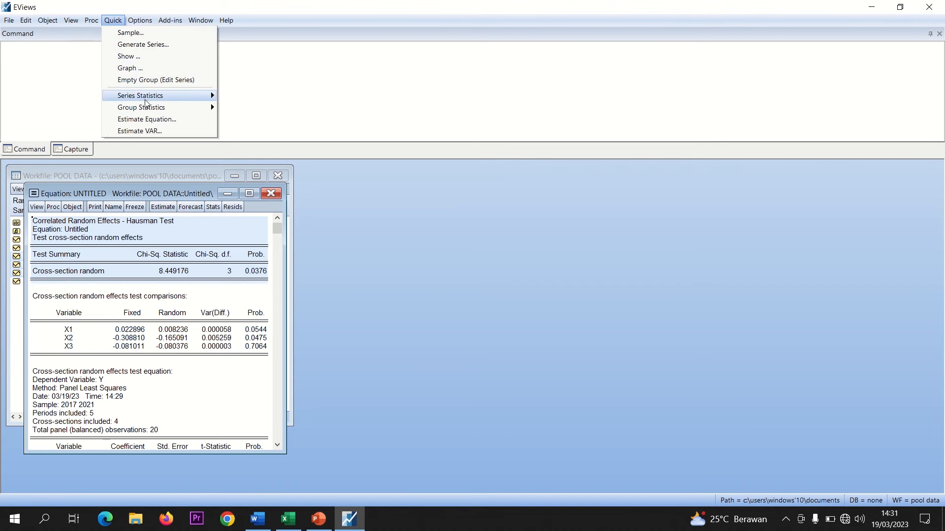
pyautogui.moveTo(145, 111)
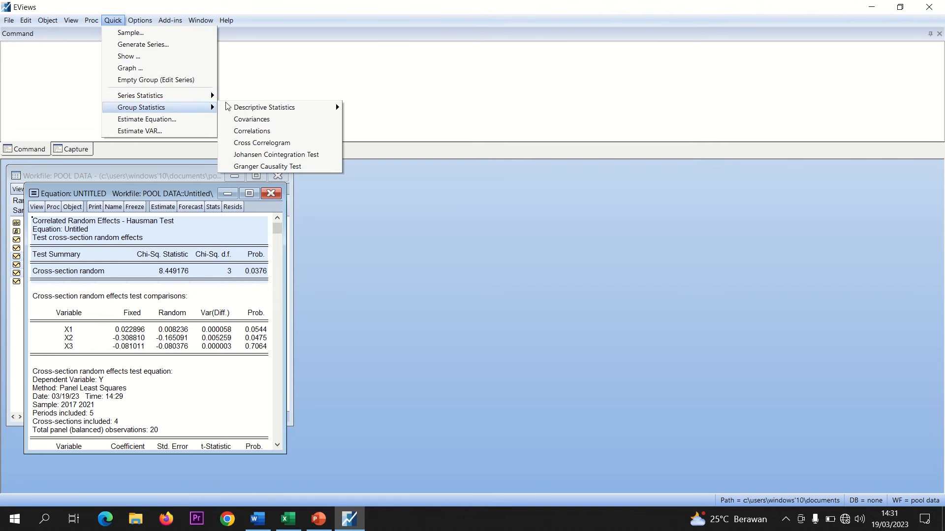
pyautogui.click(256, 133)
pyautogui.click(443, 226)
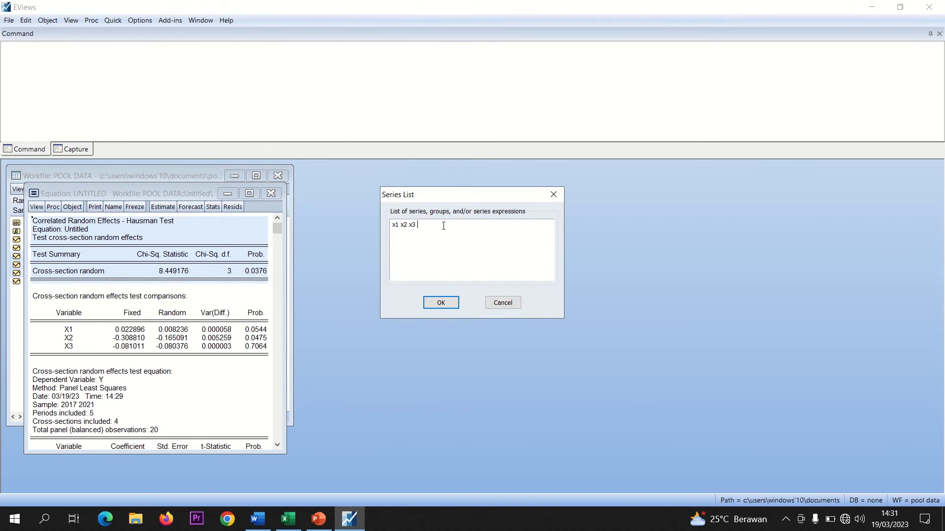
pyautogui.click(440, 302)
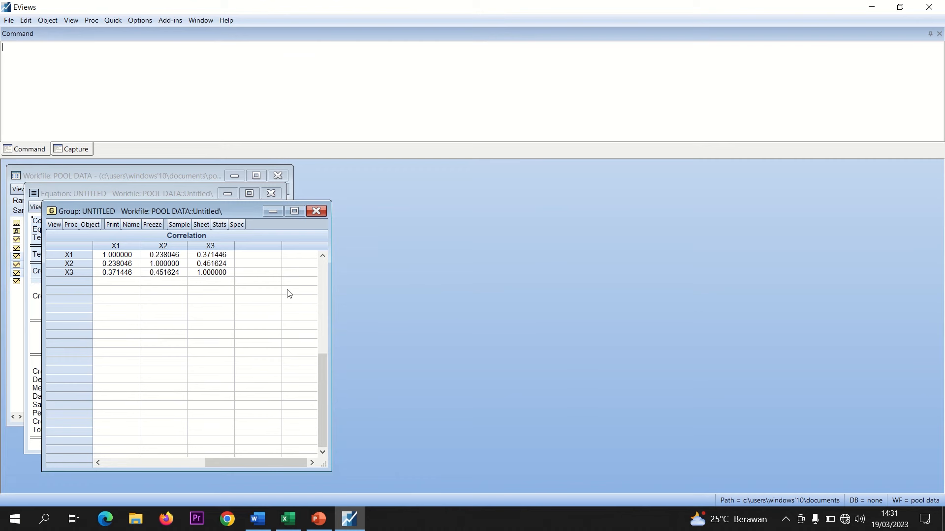
# Step: Compare the pairwise correlations of X1, X2 and X3 in EViews with the Uji Multikolinearitas table in the Word document
pyautogui.click(119, 265)
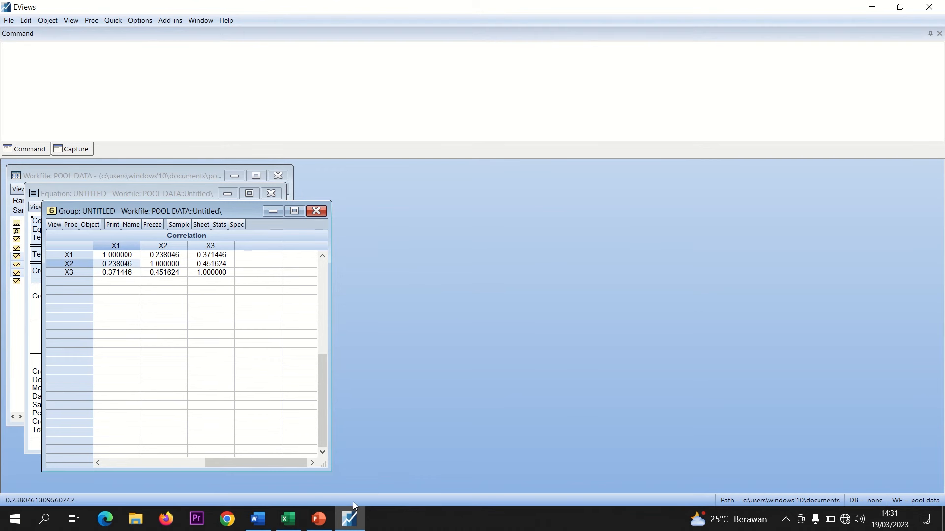
pyautogui.click(264, 521)
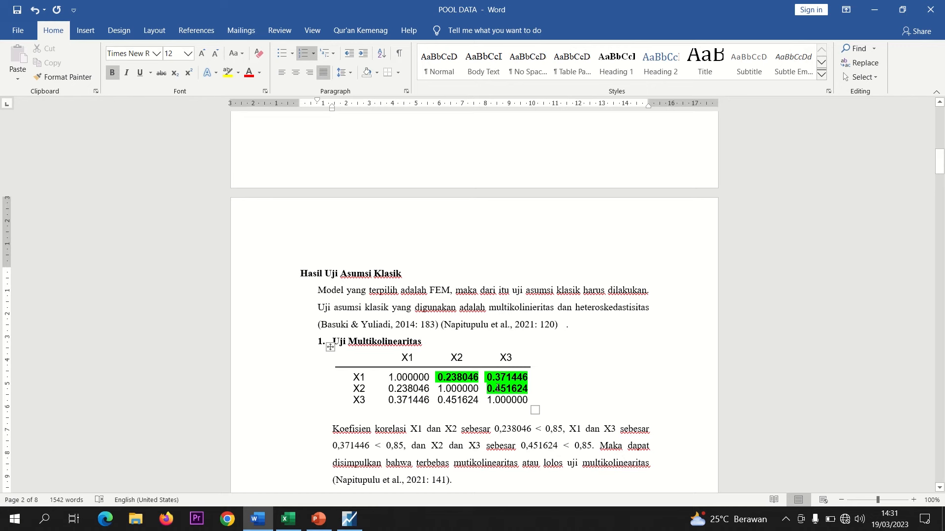
pyautogui.click(350, 524)
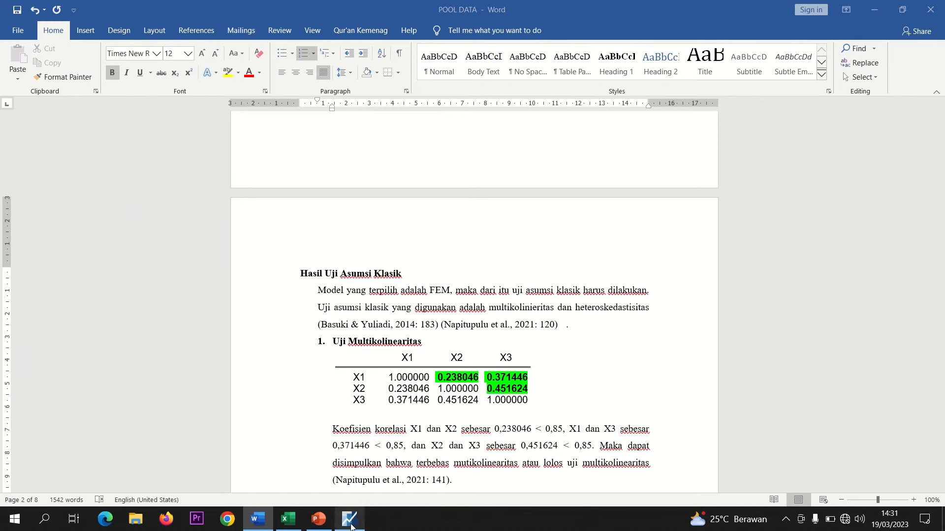
pyautogui.click(165, 260)
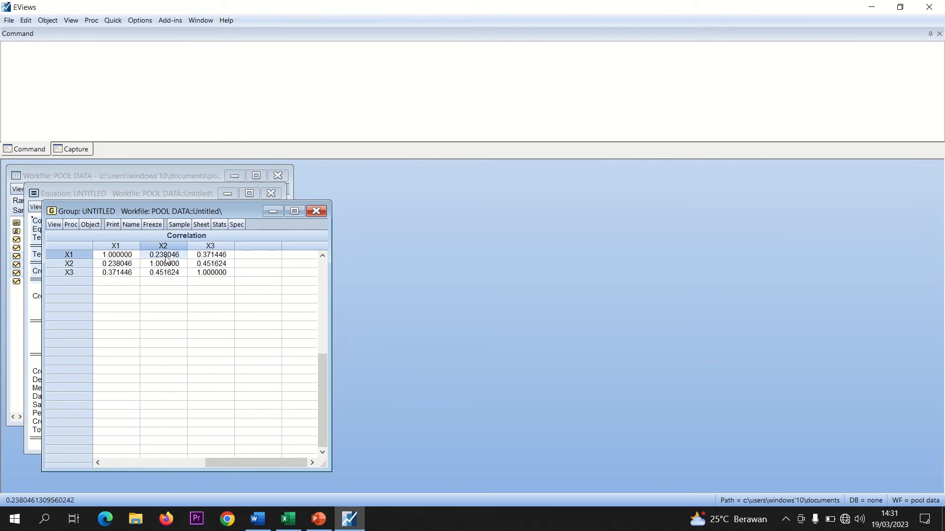
pyautogui.click(208, 257)
pyautogui.click(207, 266)
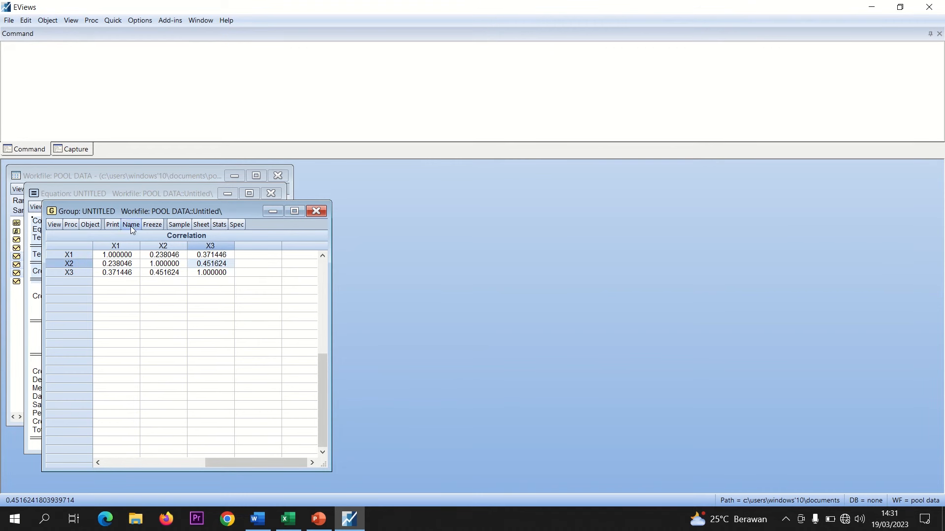
# Step: Freeze the correlation matrix as a table and copy its cells from the header row through X3
pyautogui.click(153, 226)
pyautogui.moveTo(108, 275); pyautogui.dragTo(257, 304)
pyautogui.rightClick(256, 303)
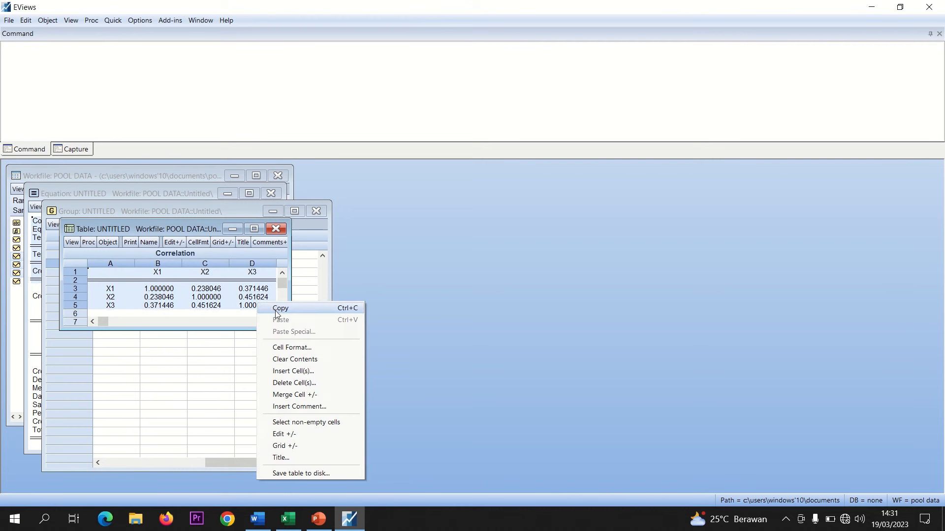
pyautogui.click(274, 309)
pyautogui.click(447, 286)
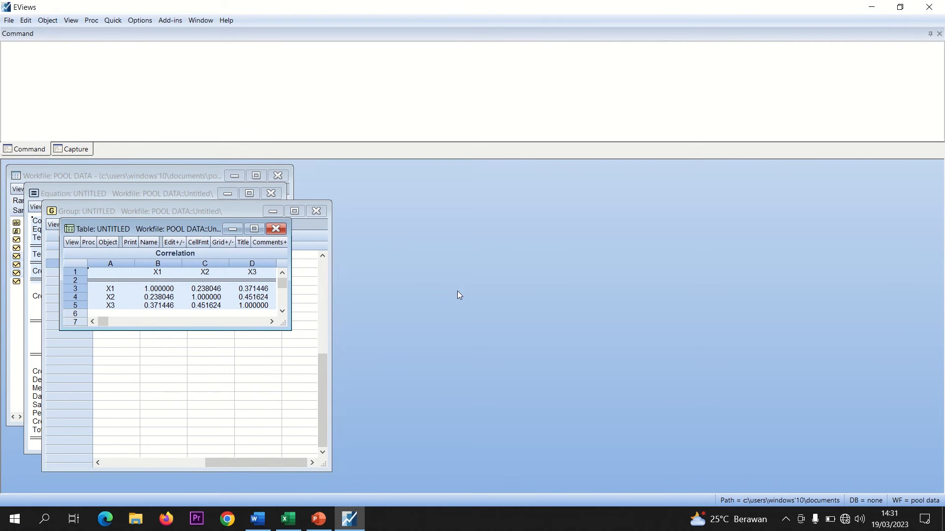
# Step: Delete the frozen correlation table and review the Uji Multikolinearitas and Uji Heteroskedastisitas sections in the Word document
pyautogui.click(277, 234)
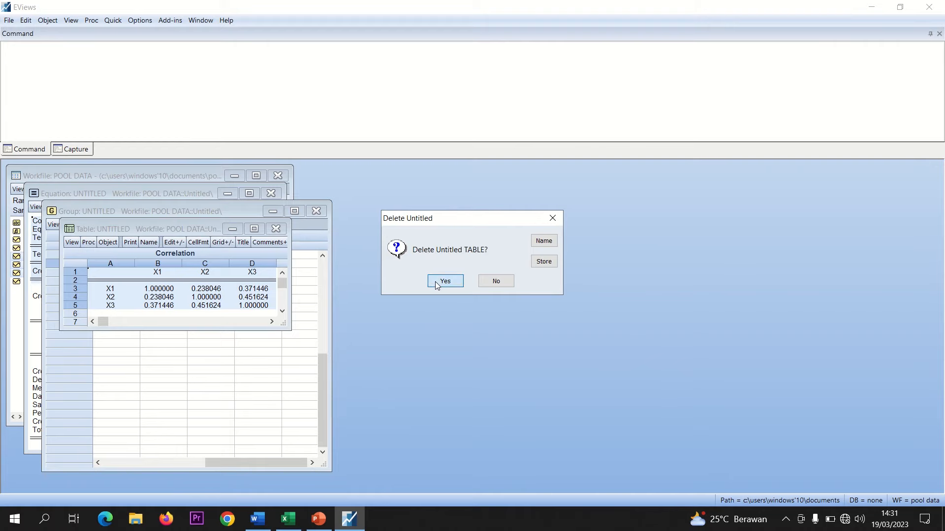
pyautogui.click(444, 281)
pyautogui.click(258, 519)
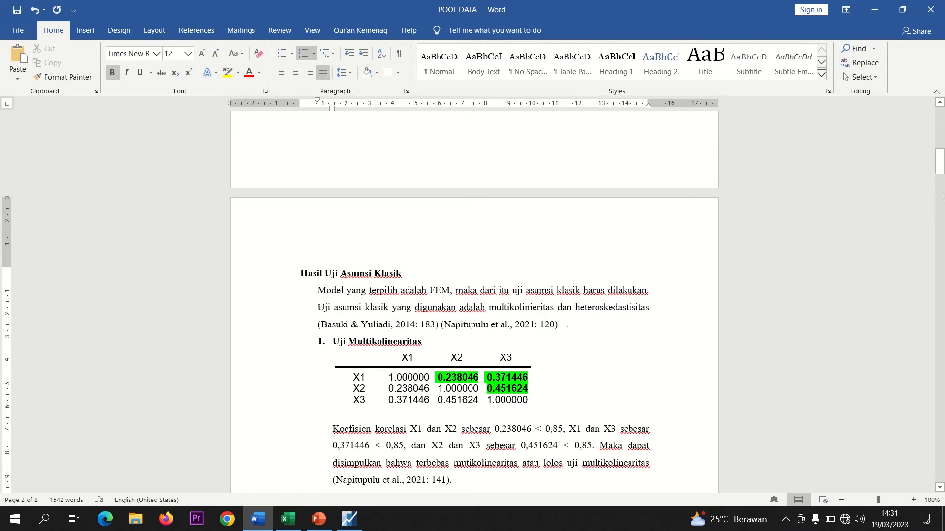
pyautogui.scroll(-3, 433, 387)
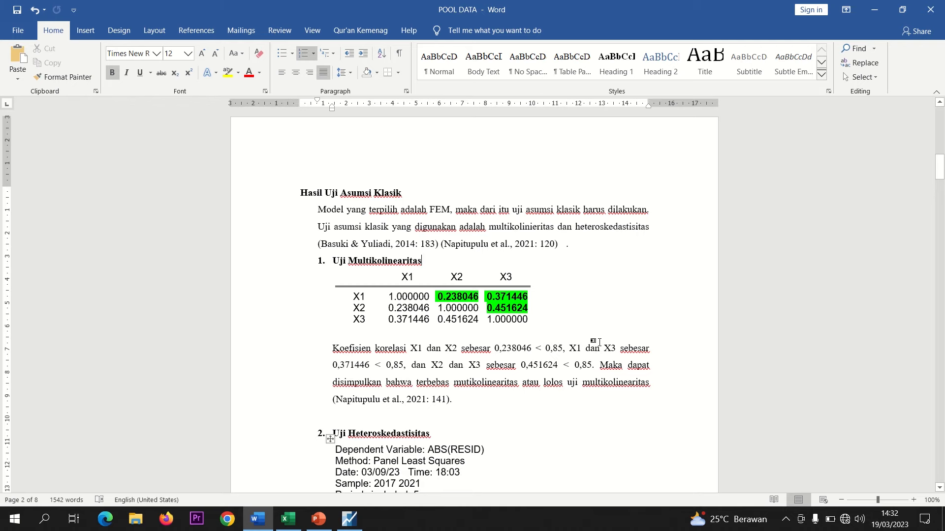
pyautogui.moveTo(940, 177); pyautogui.dragTo(938, 193)
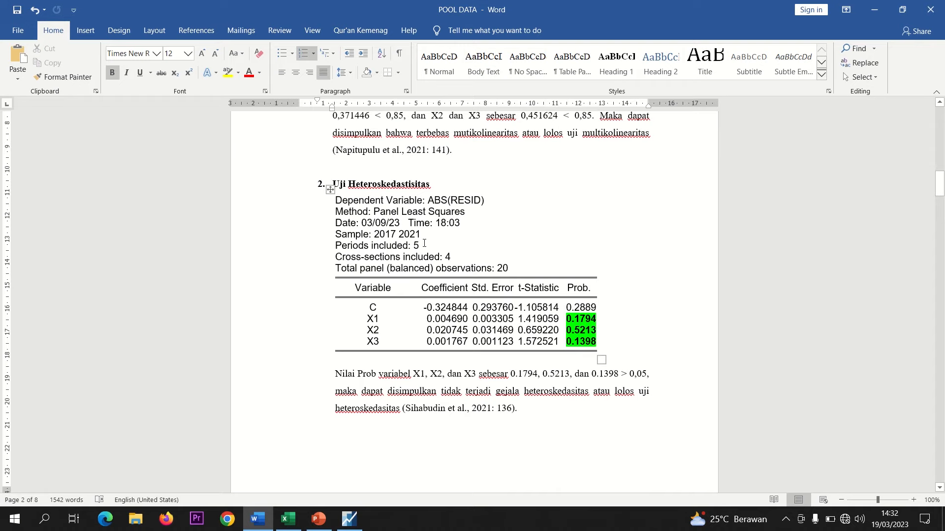
# Step: Switch to EViews and delete the untitled group containing the correlation matrix
pyautogui.click(350, 519)
pyautogui.click(316, 213)
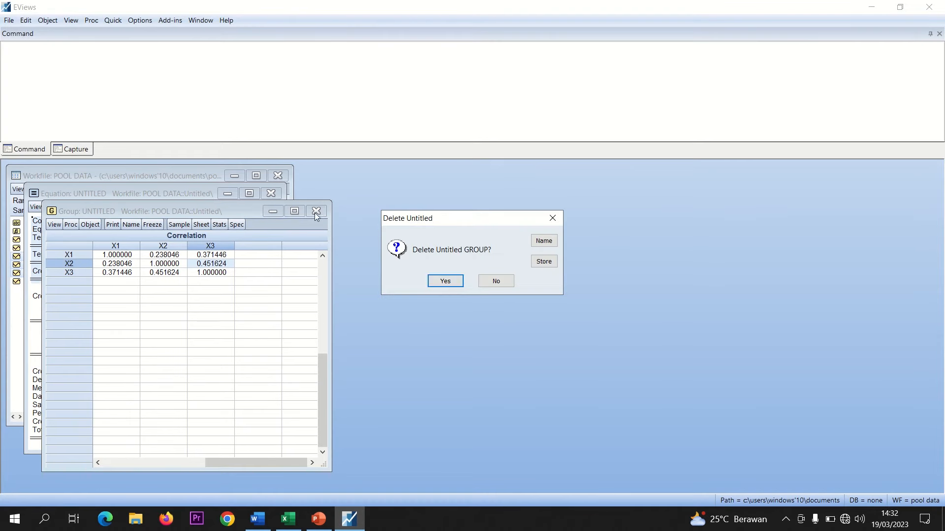
pyautogui.click(452, 283)
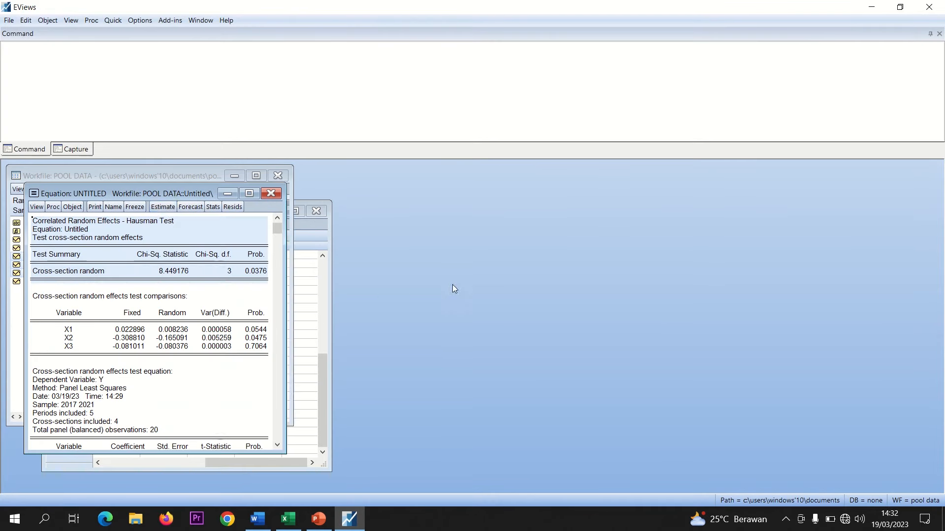
# Step: Re-estimate the Y equation with fixed cross-section effects and delete the untitled equation object
pyautogui.click(163, 208)
pyautogui.click(91, 228)
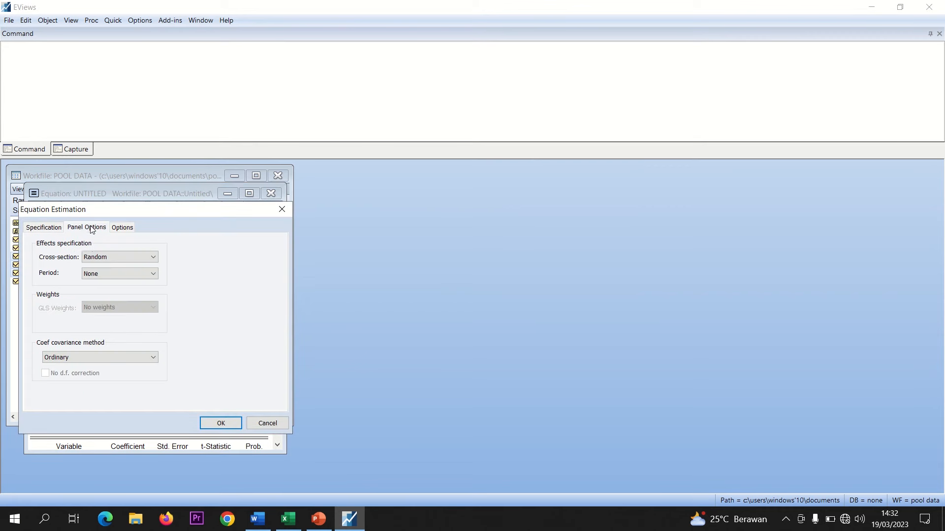
pyautogui.click(92, 257)
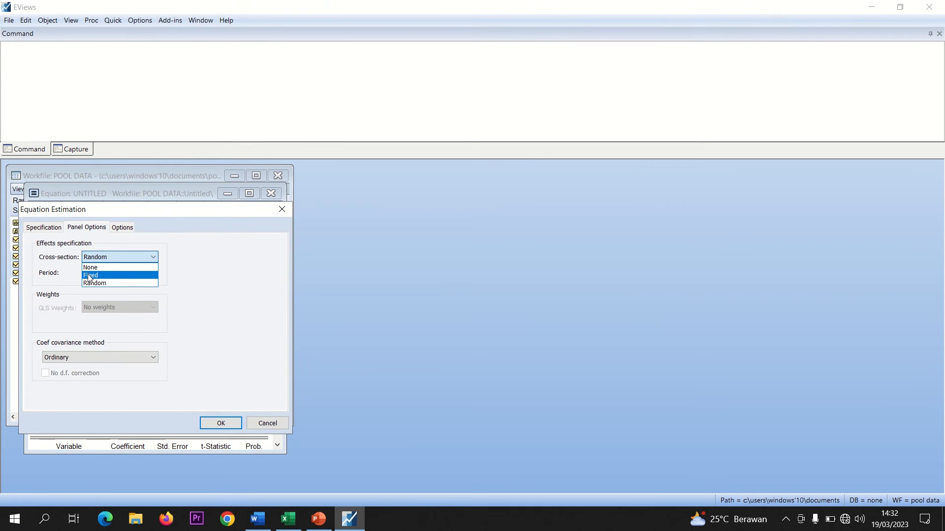
pyautogui.click(90, 275)
pyautogui.click(223, 423)
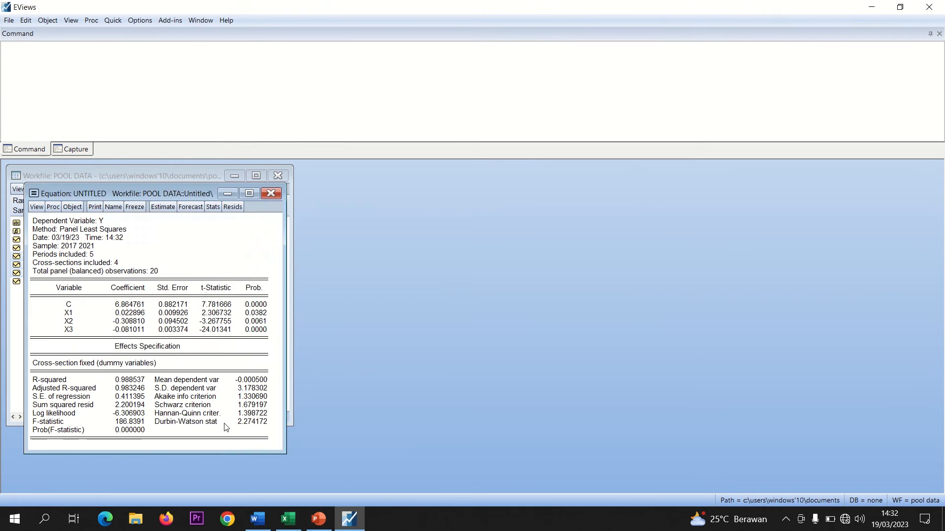
pyautogui.click(272, 195)
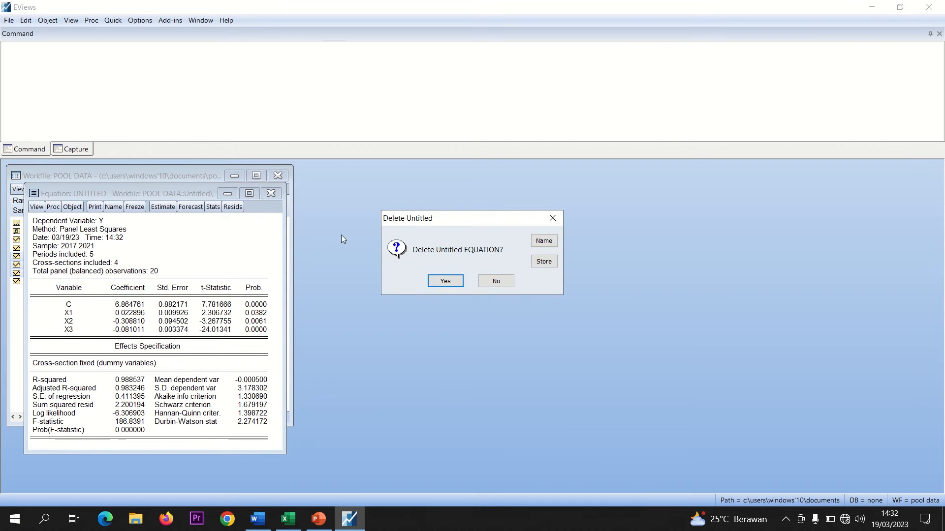
pyautogui.click(435, 281)
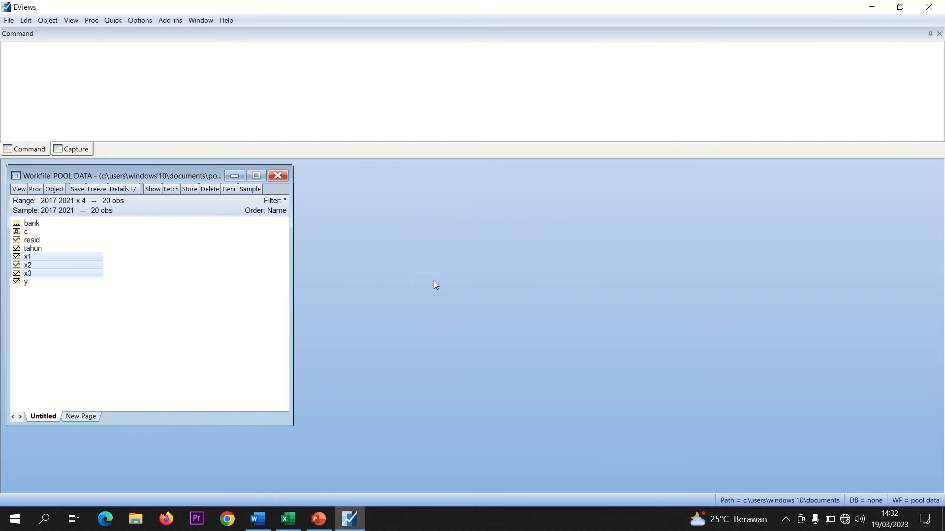
# Step: Estimate a panel least squares equation of abs(resid) on c, x1, x2 and x3 with fixed cross-section effects
pyautogui.rightClick(46, 260)
pyautogui.moveTo(138, 266)
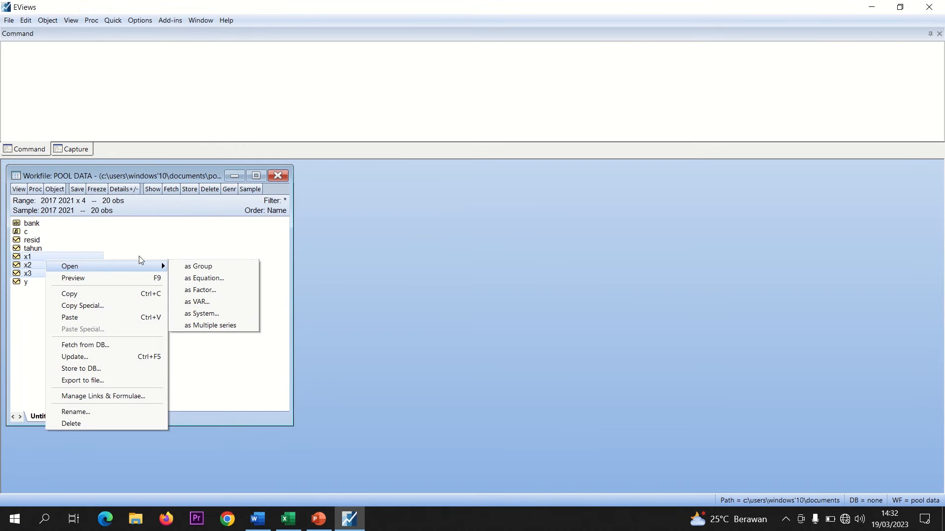
pyautogui.click(197, 278)
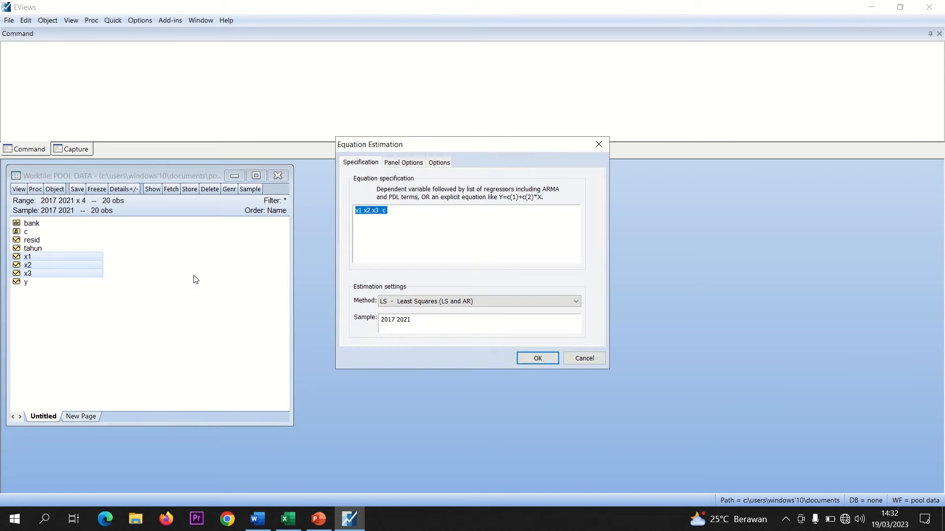
pyautogui.click(391, 211)
pyautogui.press('Home')
pyautogui.write('abs(resid) c')
pyautogui.click(398, 165)
pyautogui.click(410, 194)
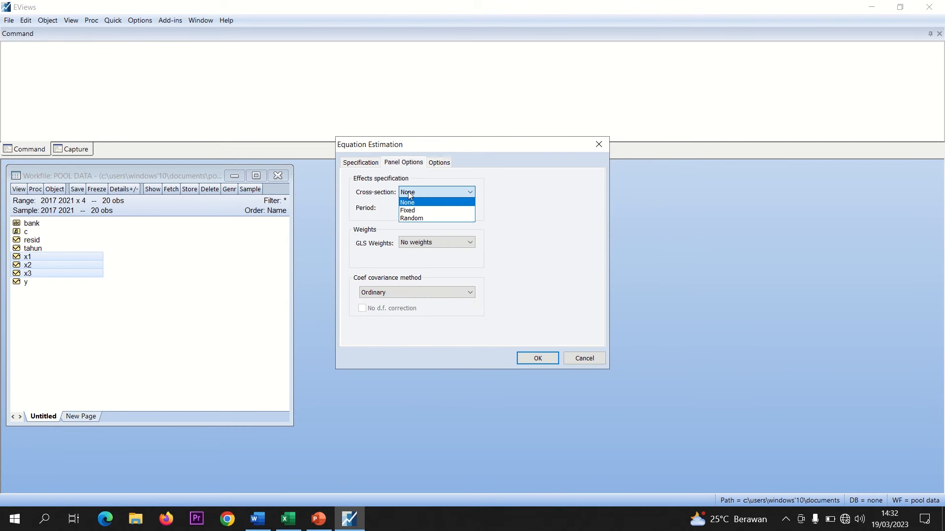
pyautogui.click(419, 211)
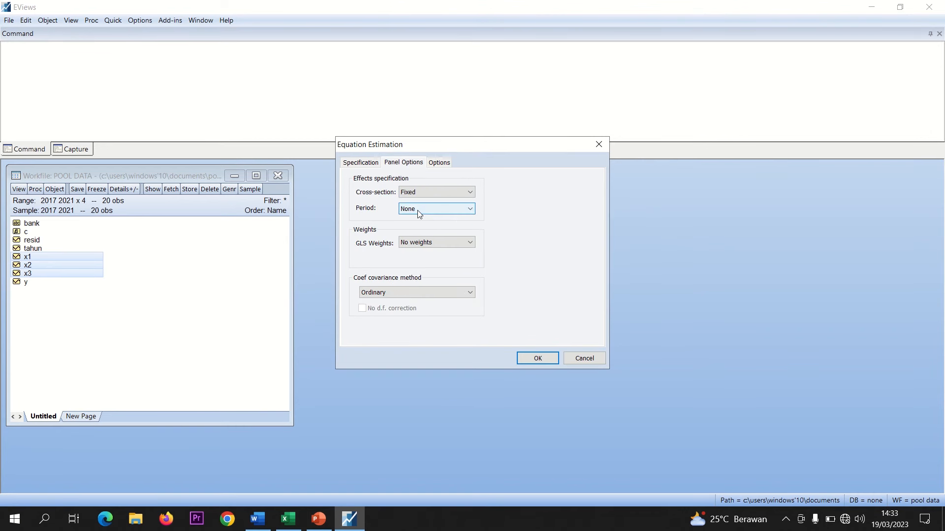
pyautogui.click(527, 358)
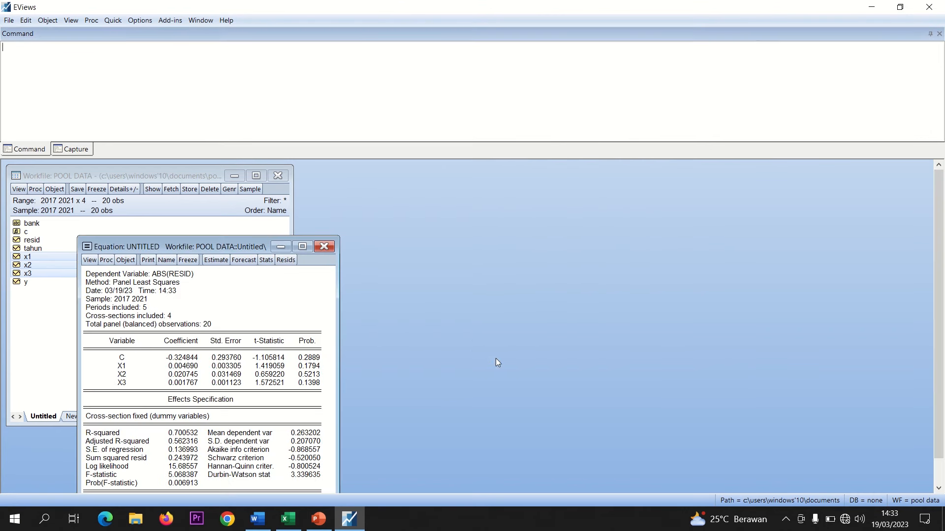
# Step: Select the ABS(RESID) output from its heading through X3 and compare it with the Uji Heteroskedastisitas section and residual graph in Word
pyautogui.moveTo(88, 277); pyautogui.dragTo(318, 392)
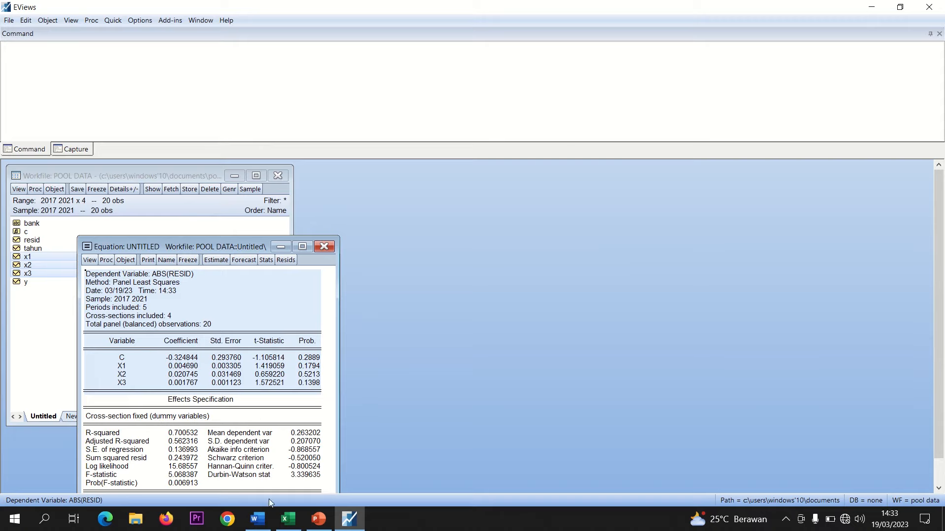
pyautogui.click(258, 519)
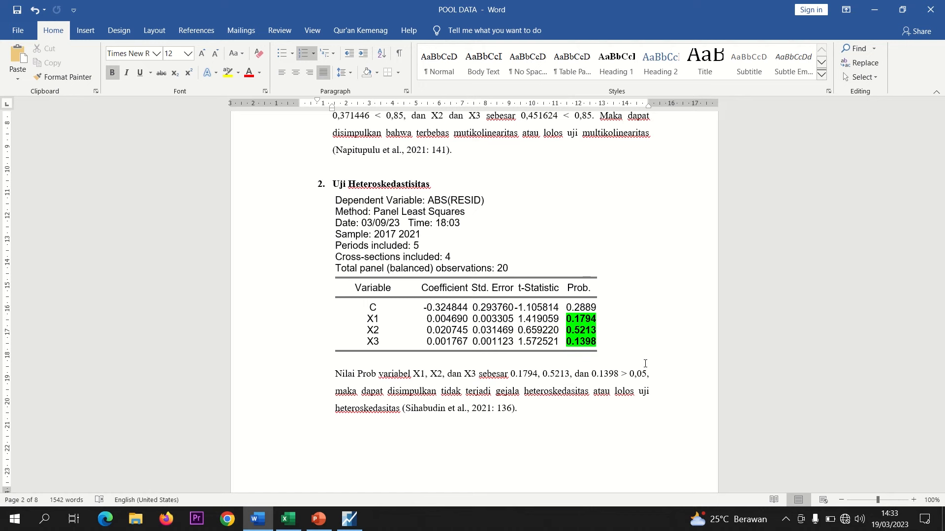
pyautogui.click(615, 393)
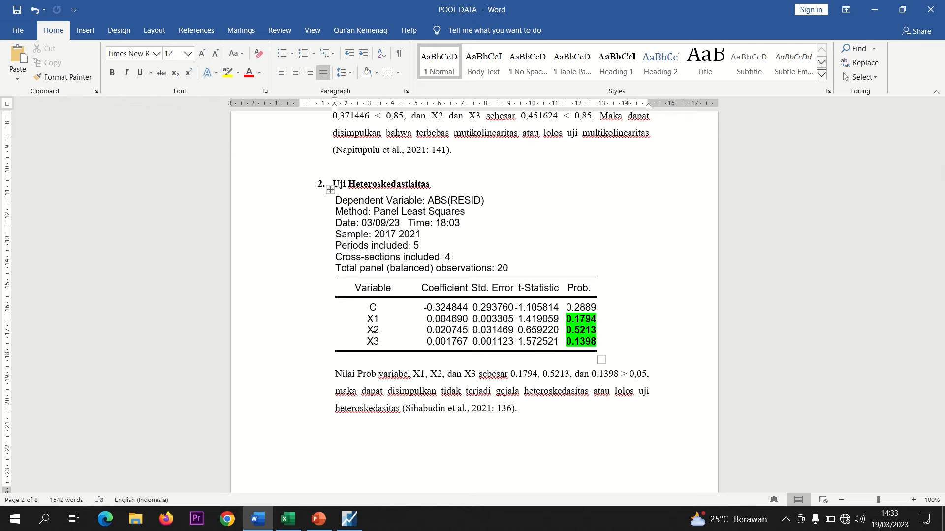
pyautogui.moveTo(940, 185); pyautogui.dragTo(939, 216)
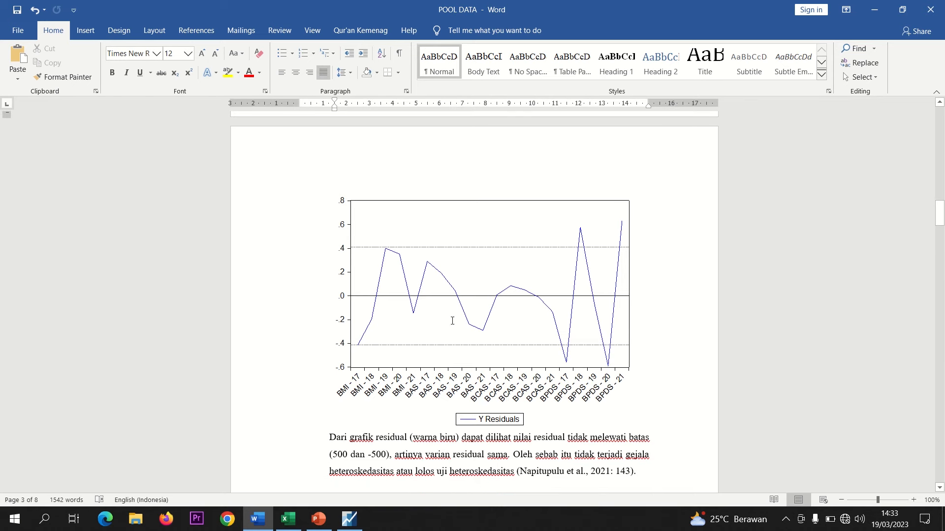
pyautogui.click(517, 296)
# Step: In EViews, re-estimate the equation with y as the dependent variable instead of abs(resid), using fixed cross-section effects
pyautogui.click(349, 519)
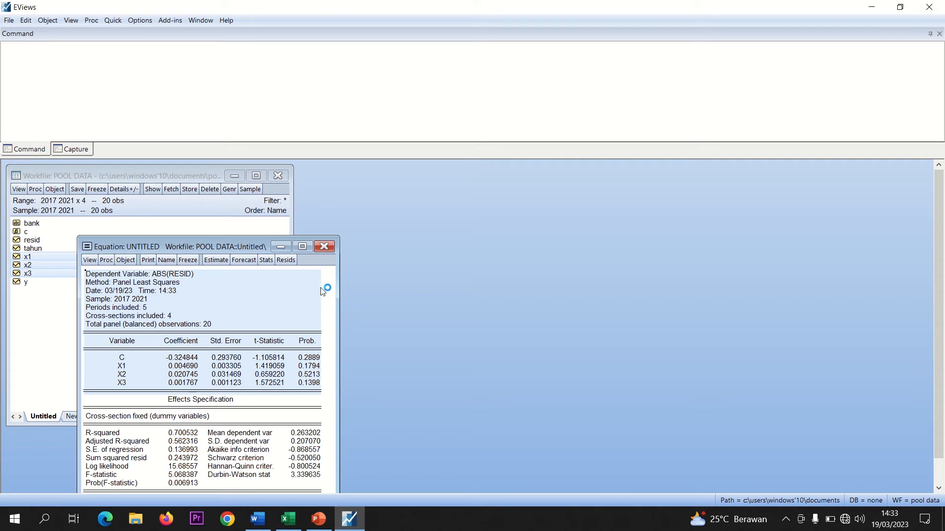
pyautogui.click(216, 261)
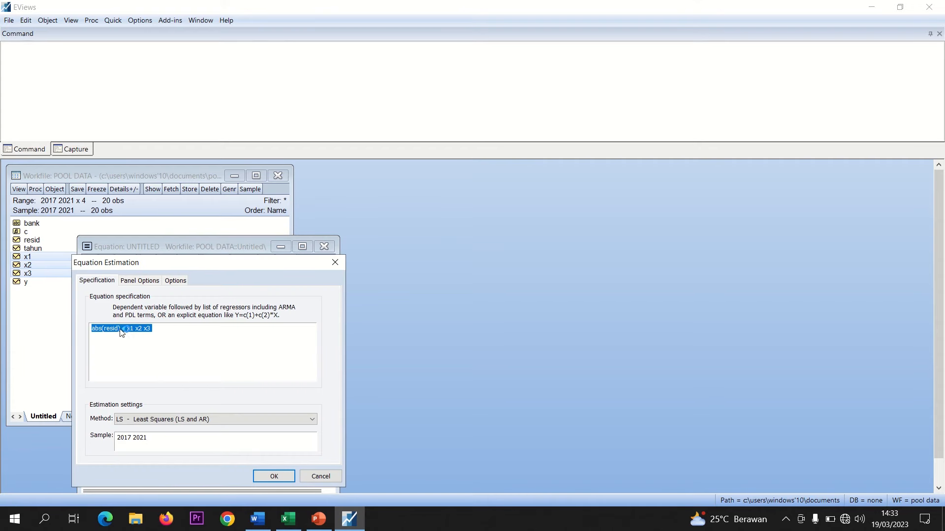
pyautogui.click(121, 328)
pyautogui.press('BackSpace')
pyautogui.press('BackSpace')
pyautogui.press('BackSpace')
pyautogui.press('BackSpace')
pyautogui.press('BackSpace')
pyautogui.press('BackSpace')
pyautogui.press('BackSpace')
pyautogui.press('BackSpace')
pyautogui.press('BackSpace')
pyautogui.press('BackSpace')
pyautogui.write('y')
pyautogui.click(148, 280)
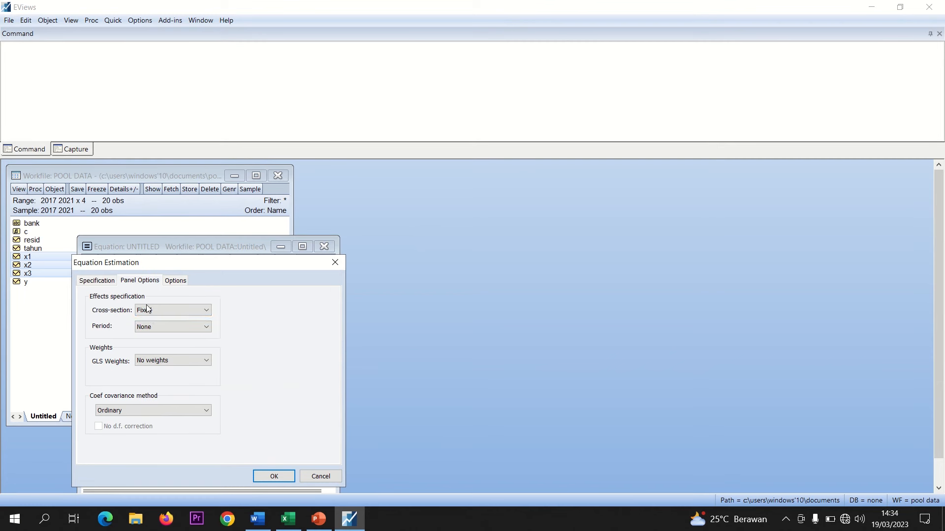
pyautogui.click(274, 477)
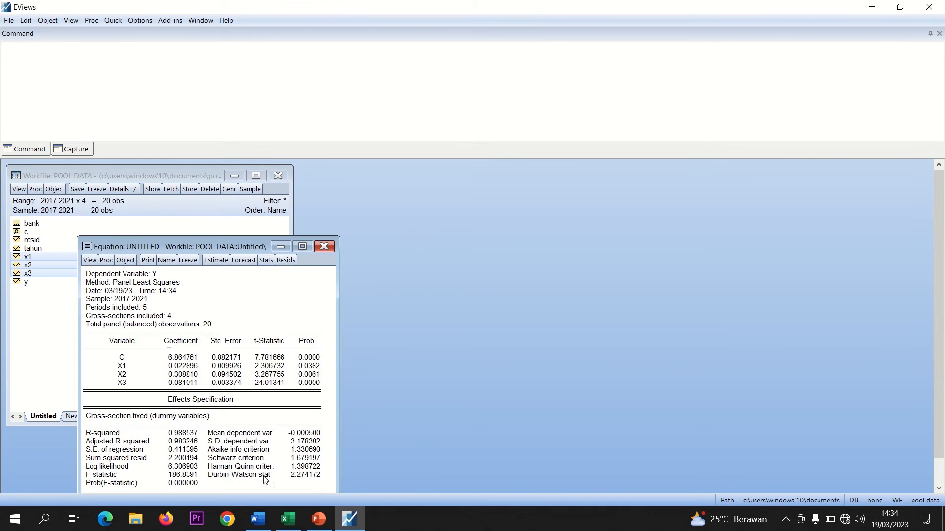
# Step: Display the residual graph of the Y equation and select the graph
pyautogui.click(90, 261)
pyautogui.moveTo(155, 310)
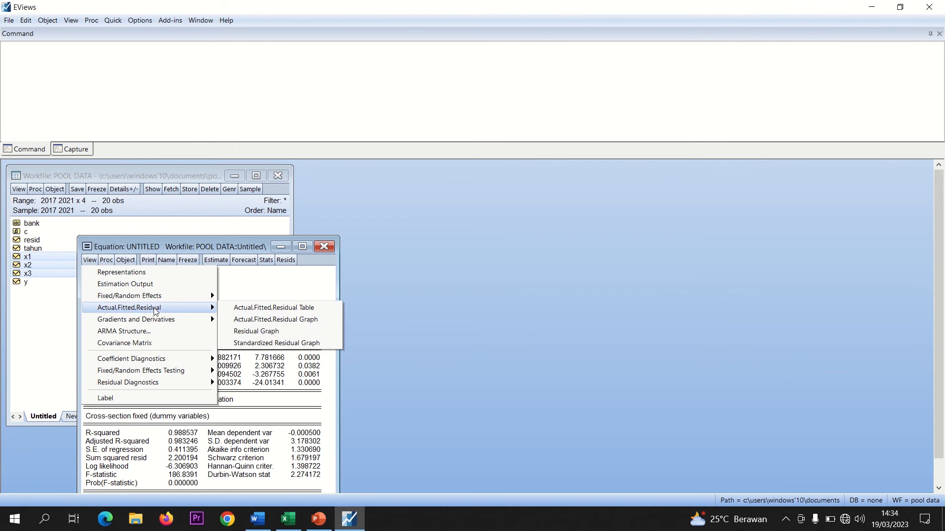
pyautogui.click(270, 332)
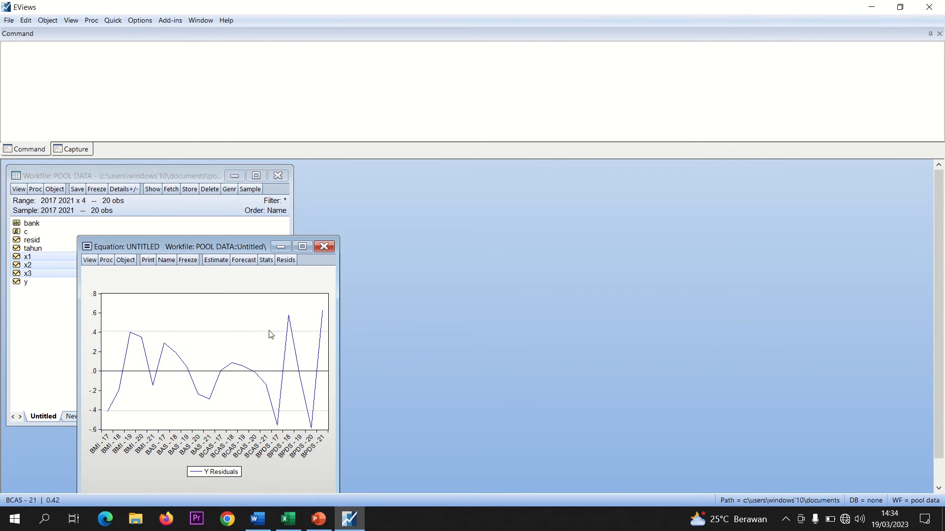
pyautogui.click(282, 362)
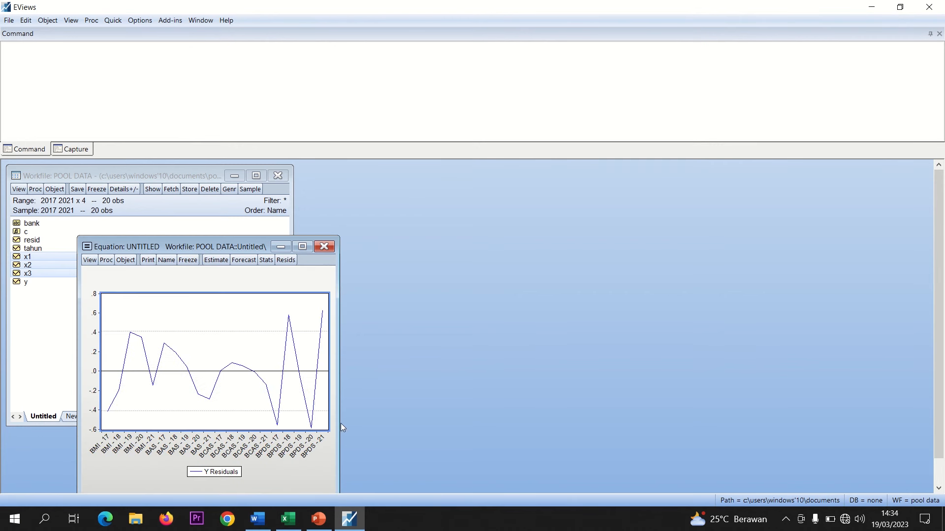
# Step: Compare the EViews residual graph with the one in the Word document and review the Persamaan Regresi Data Panel section
pyautogui.click(266, 520)
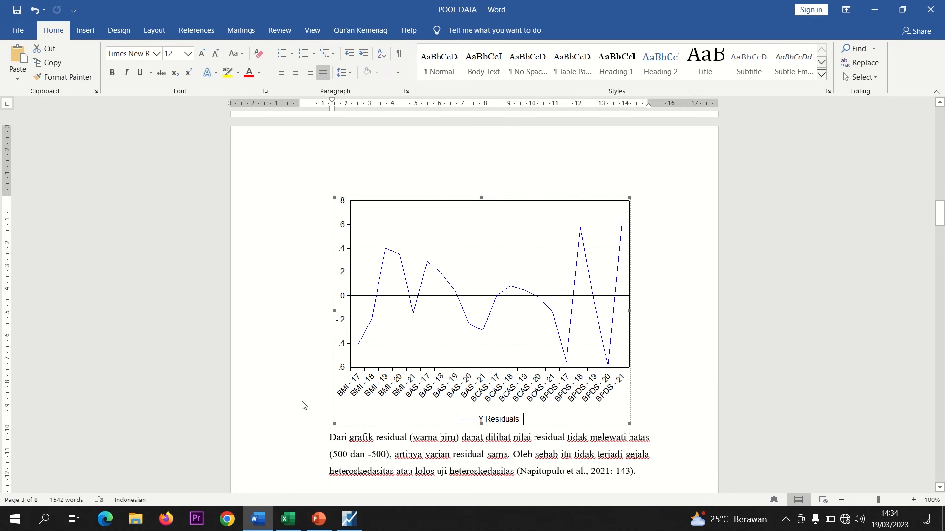
pyautogui.click(348, 522)
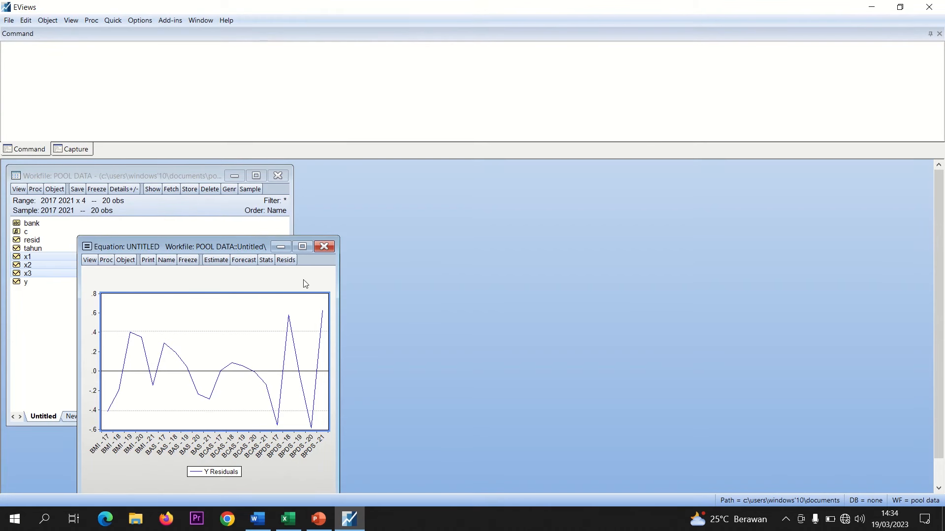
pyautogui.click(258, 519)
pyautogui.moveTo(942, 215); pyautogui.dragTo(939, 231)
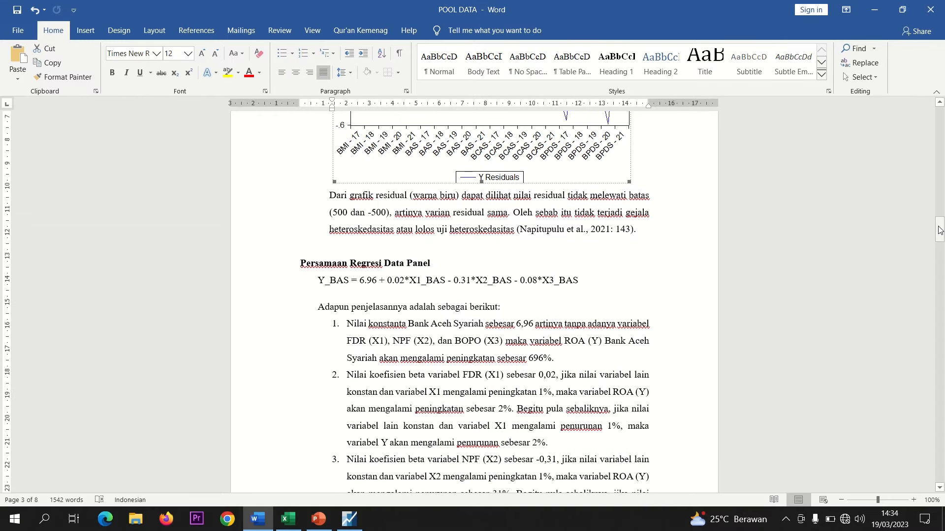
# Step: Switch to EViews, delete the untitled equation and clear the series selection in the workfile
pyautogui.click(346, 517)
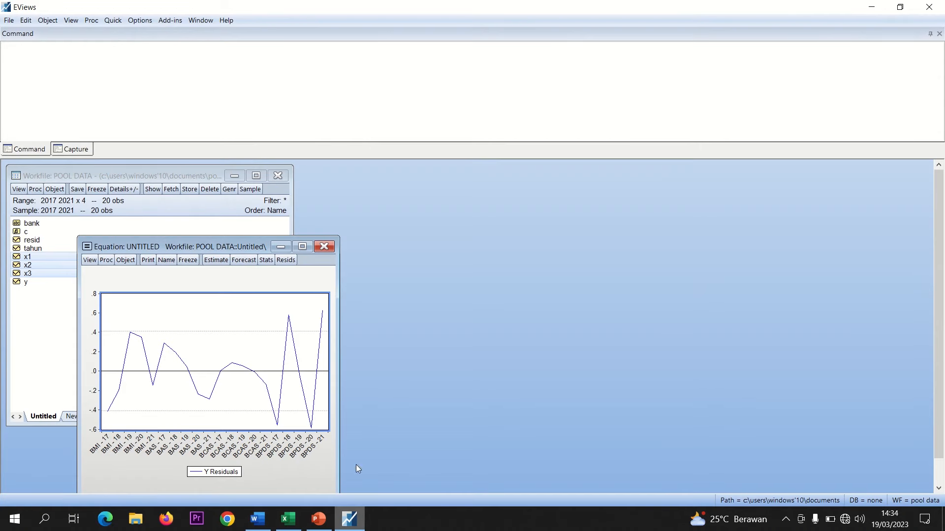
pyautogui.click(322, 250)
pyautogui.click(156, 379)
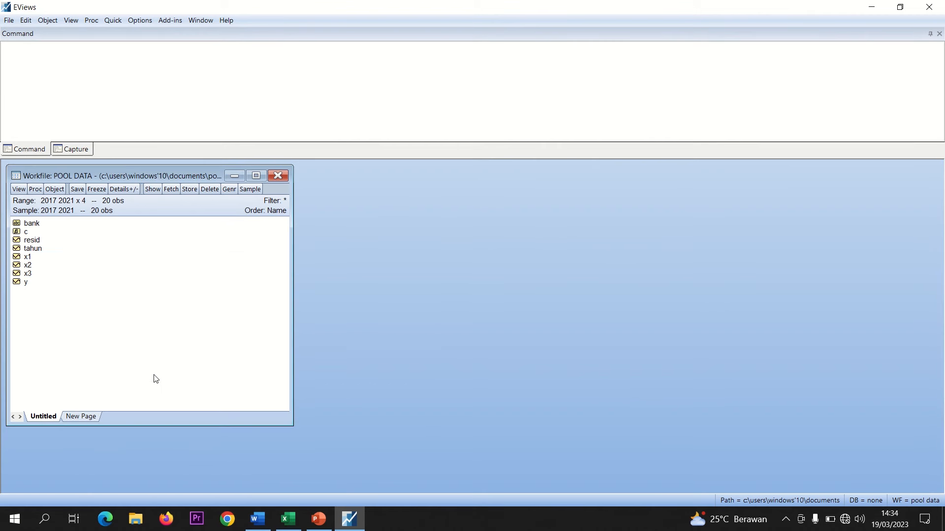
# Step: Unstack the current page into a new page, with bank as unstacking identifier, tahun as observation identifier and name pattern *_?
pyautogui.click(35, 189)
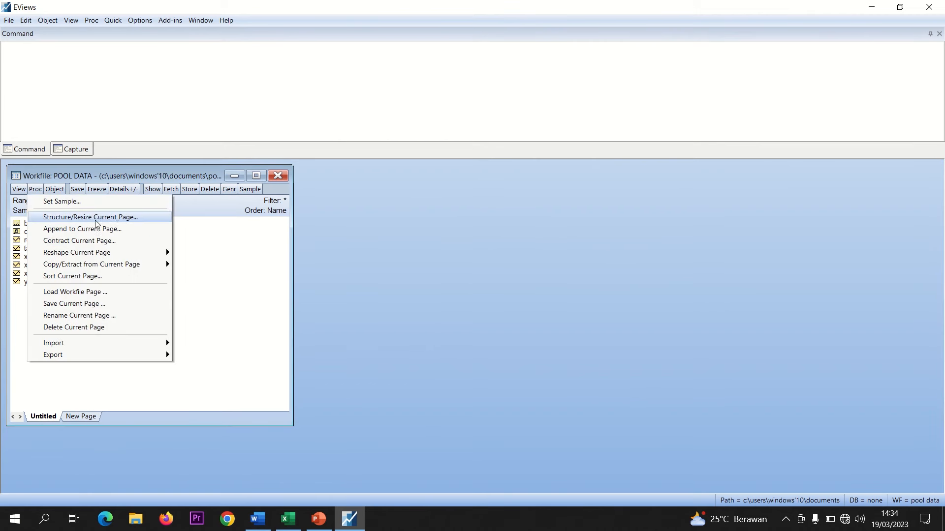
pyautogui.moveTo(90, 255)
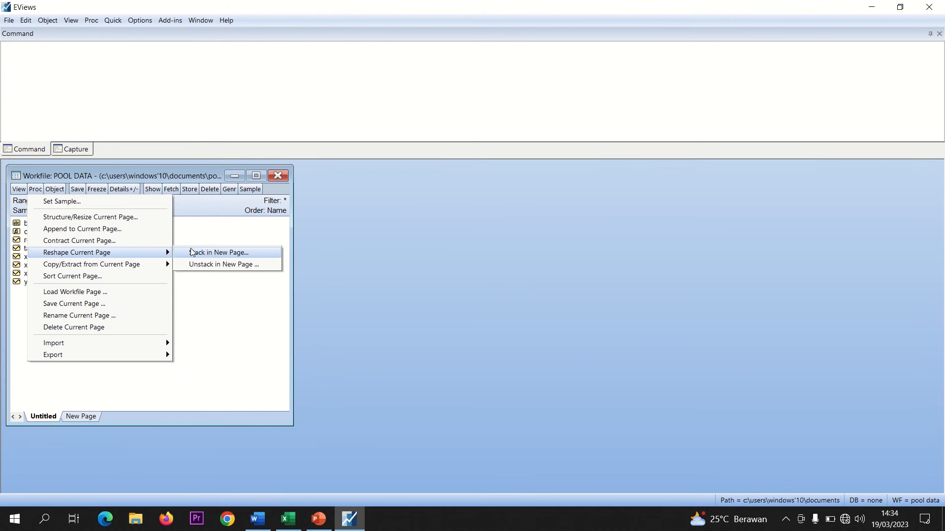
pyautogui.click(232, 265)
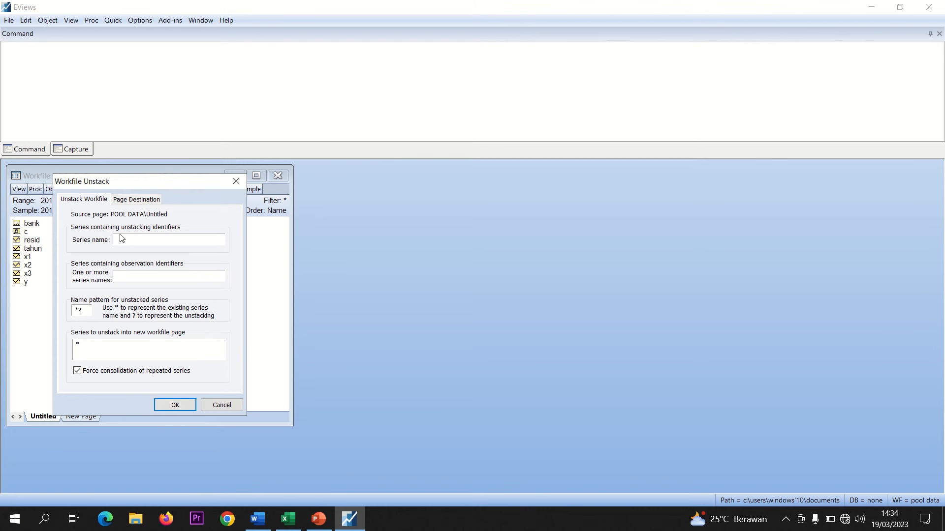
pyautogui.moveTo(127, 181); pyautogui.dragTo(274, 195)
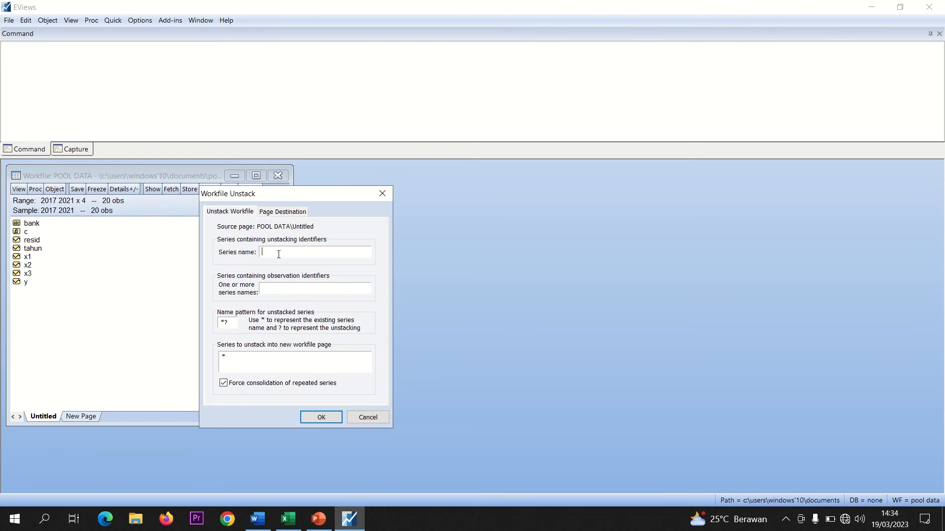
pyautogui.write('bank')
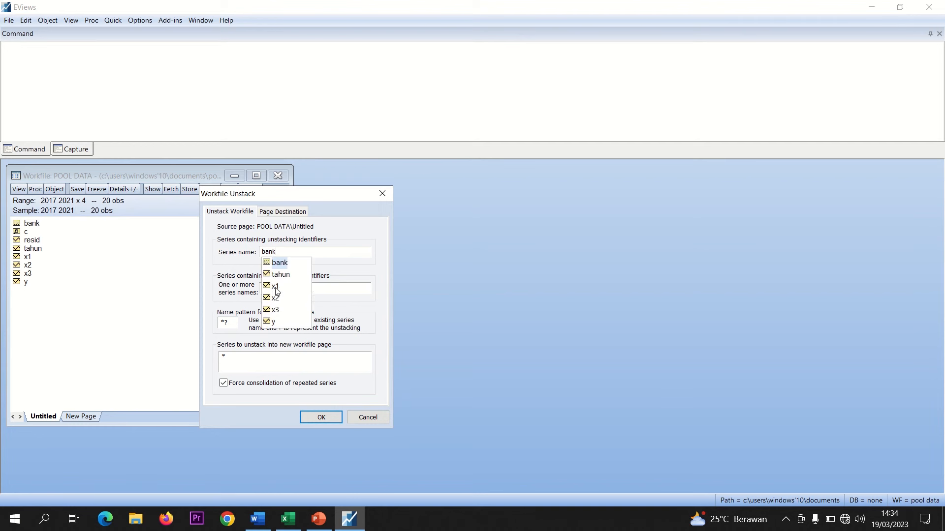
pyautogui.click(324, 288)
pyautogui.write('ta')
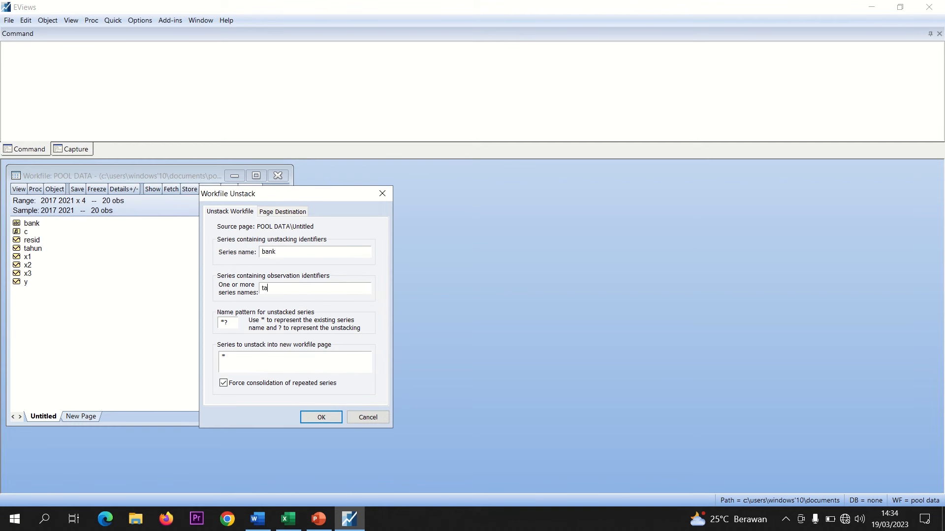
pyautogui.write('hun')
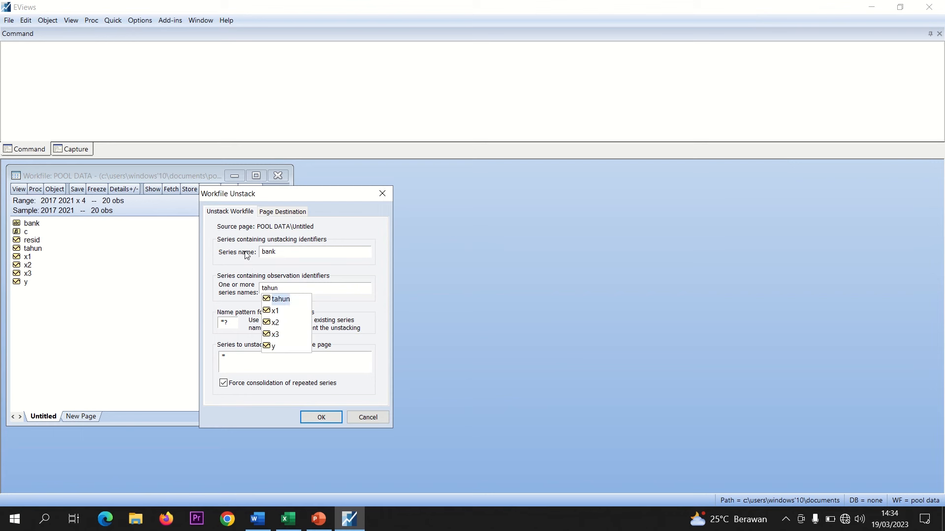
pyautogui.click(284, 288)
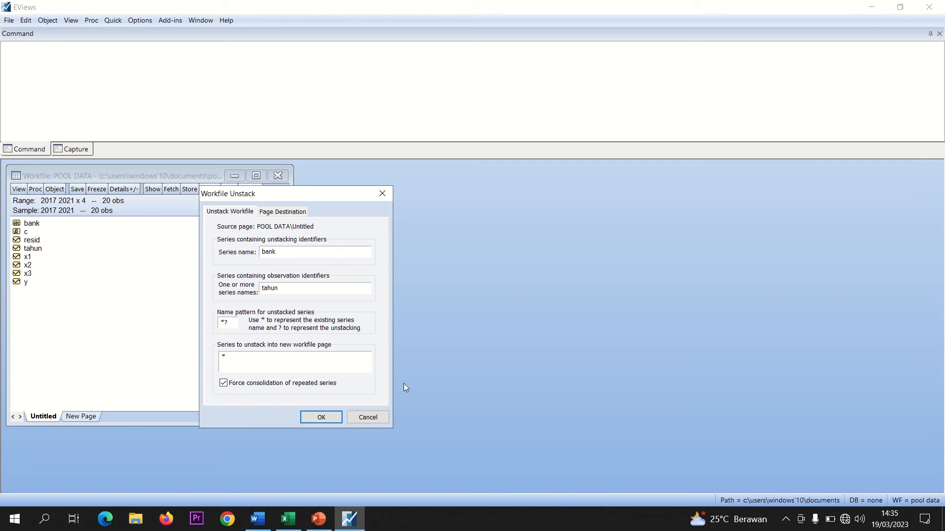
pyautogui.write('_')
pyautogui.click(325, 413)
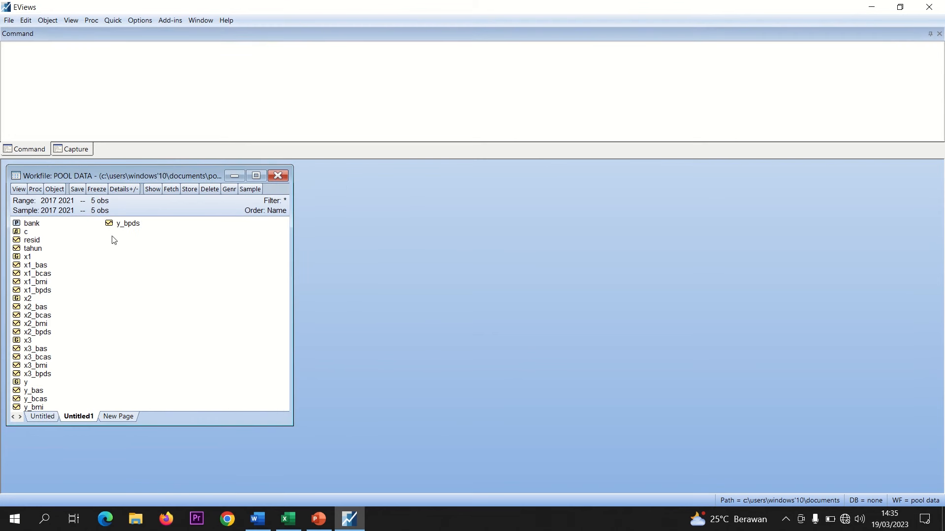
# Step: Open the bank pool object and prefix its cross-section identifiers with underscores: _BAS, _BCAS, _BMI and _BPDS
pyautogui.doubleClick(31, 224)
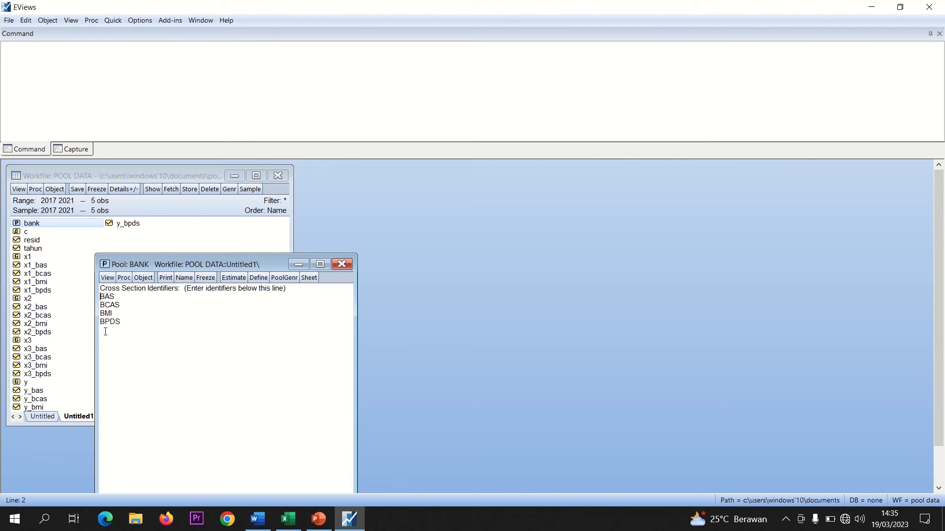
pyautogui.write('_BAS ')
pyautogui.write('_')
pyautogui.press('Down')
pyautogui.press('Left')
pyautogui.write('_BAS _')
# Step: Estimate the bank pool with dependent variable y?, common coefficients x1? x2? x3? and fixed cross-section effects
pyautogui.click(234, 278)
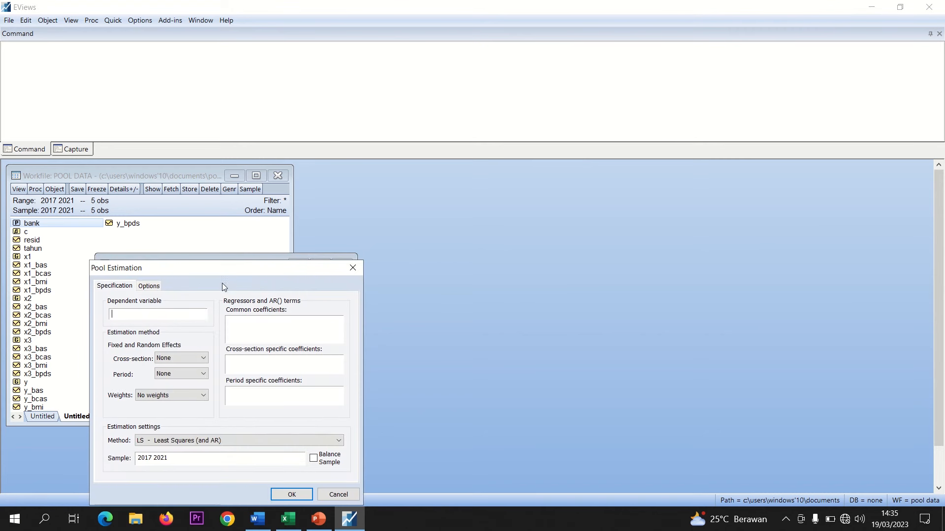
pyautogui.moveTo(203, 268); pyautogui.dragTo(255, 190)
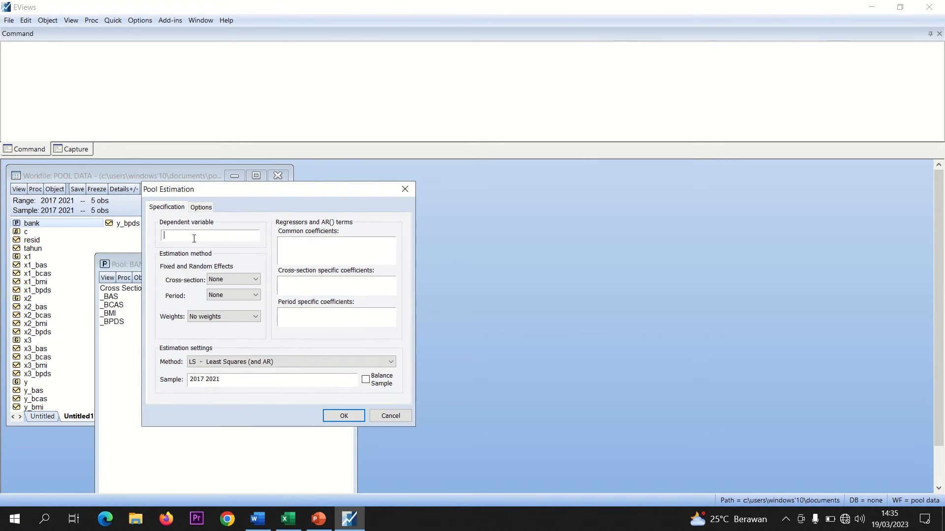
pyautogui.click(191, 235)
pyautogui.write('y?')
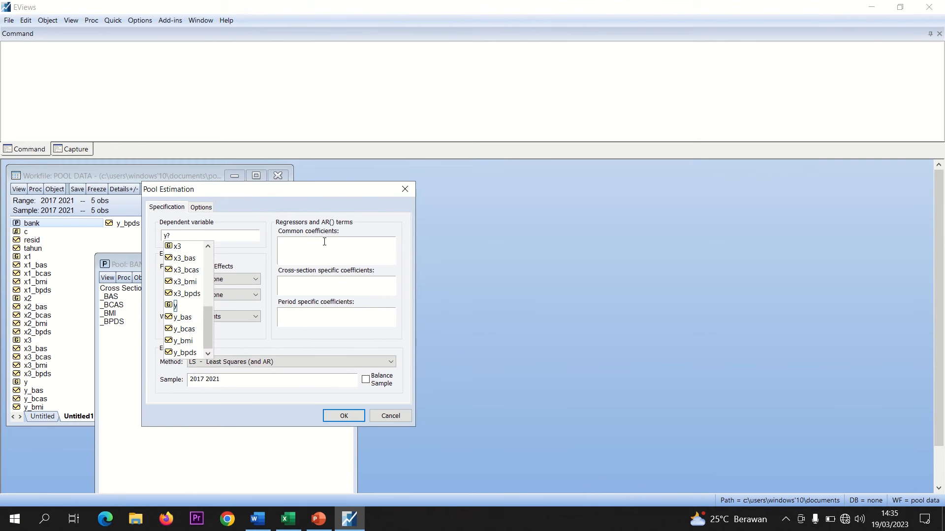
pyautogui.click(324, 241)
pyautogui.write('x1')
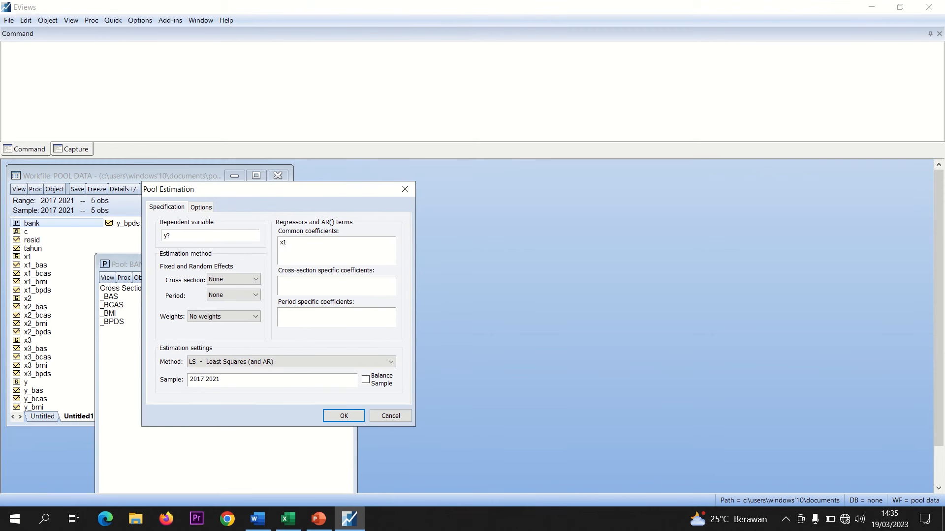
pyautogui.write('? x2? x3?')
pyautogui.click(237, 280)
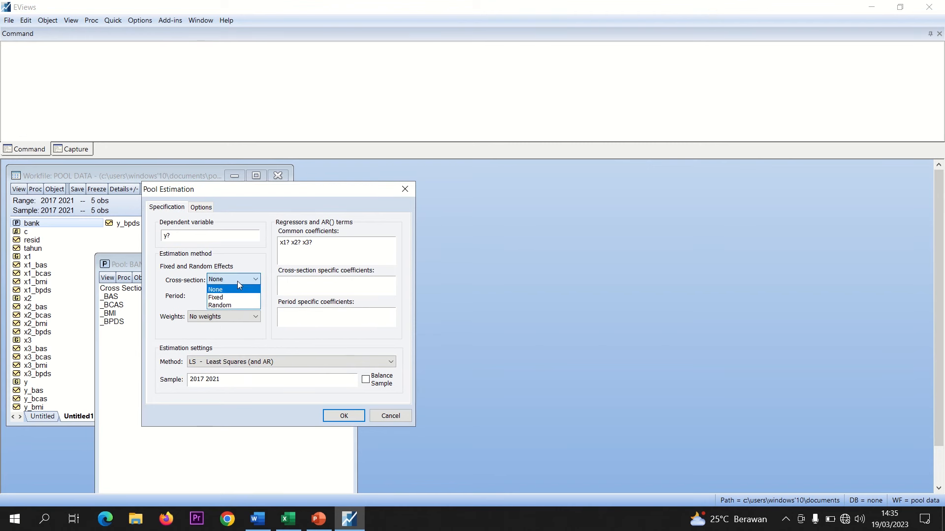
pyautogui.click(220, 298)
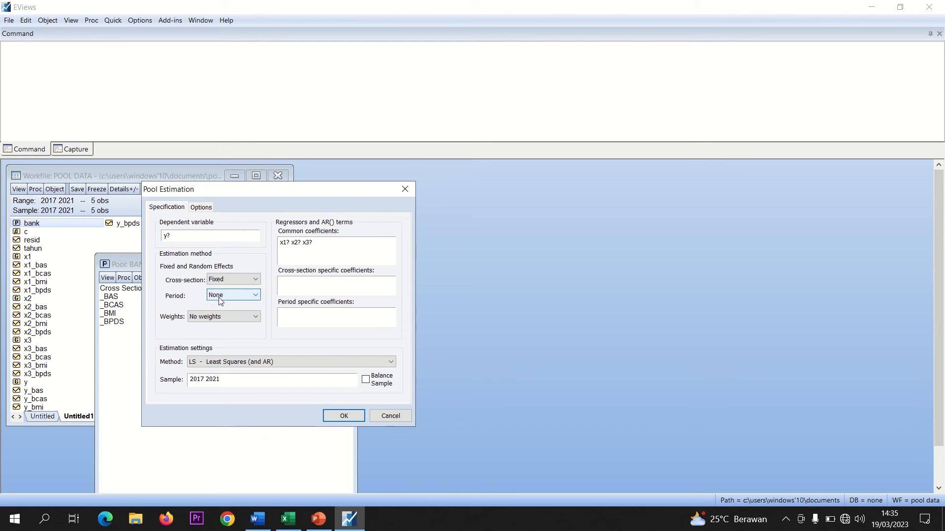
pyautogui.click(345, 417)
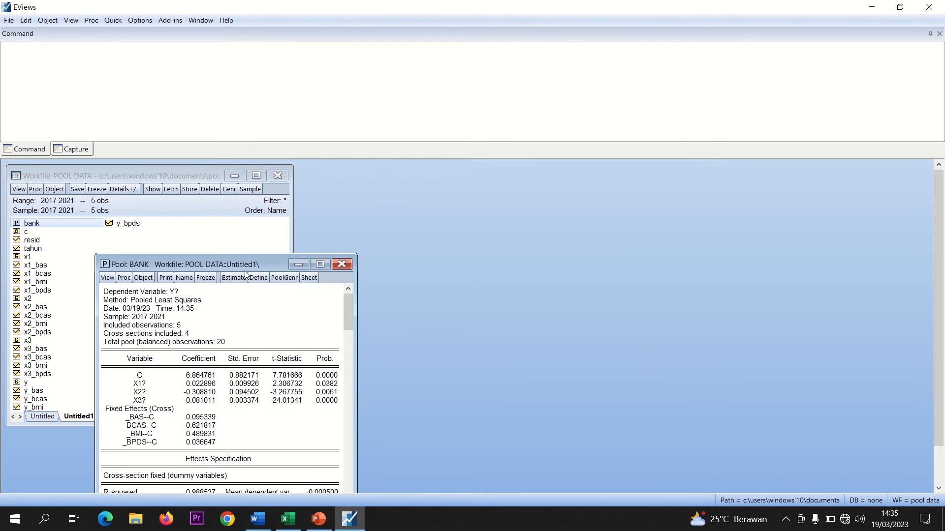
# Step: Display the pool estimation's Representations view and select the four bank equations under Substituted Coefficients
pyautogui.moveTo(236, 264); pyautogui.dragTo(261, 205)
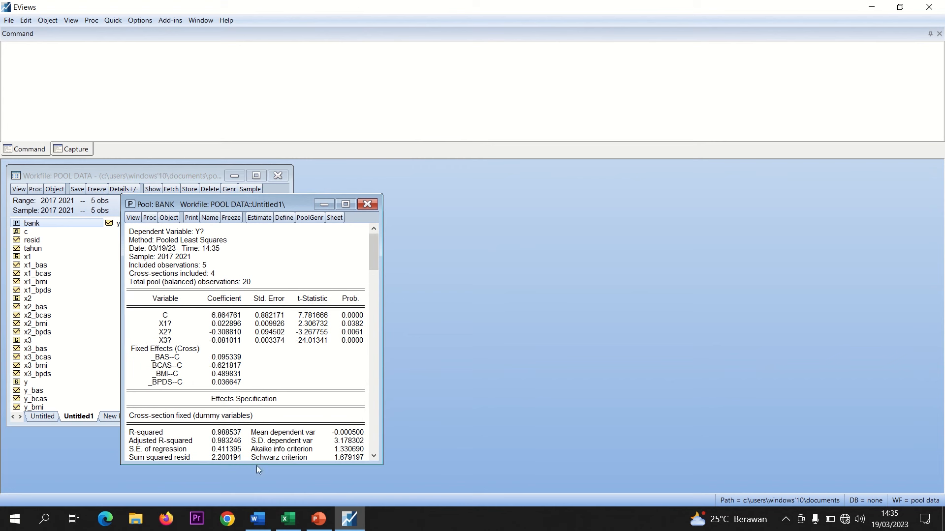
pyautogui.click(133, 219)
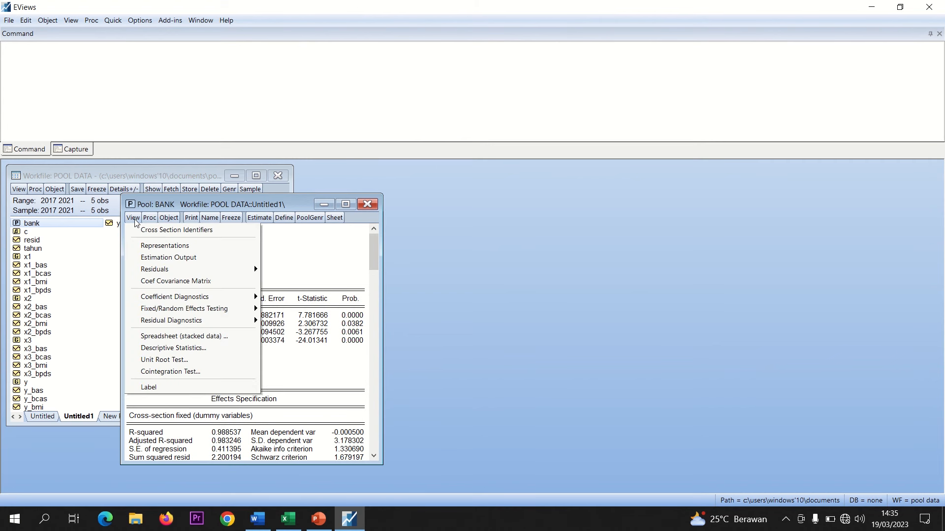
pyautogui.click(165, 246)
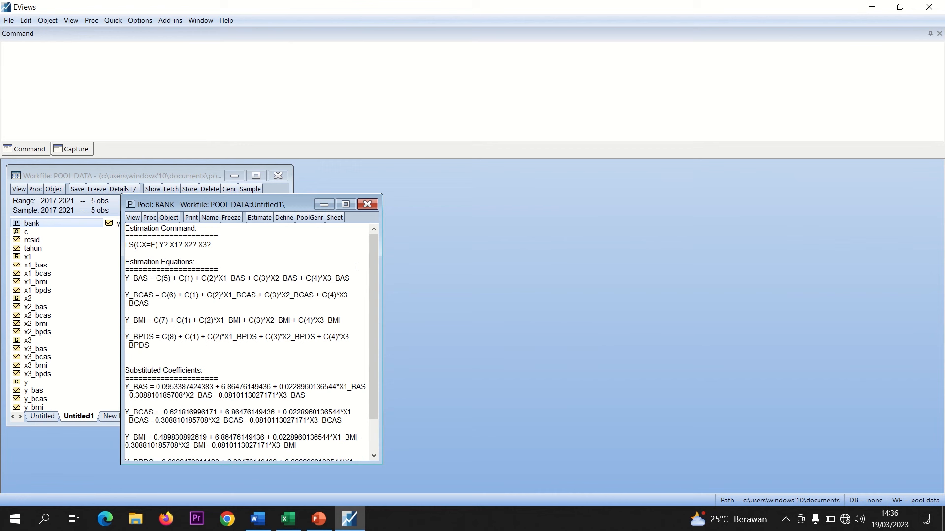
pyautogui.doubleClick(147, 278)
pyautogui.moveTo(153, 296); pyautogui.dragTo(121, 337)
pyautogui.moveTo(126, 383); pyautogui.dragTo(263, 494)
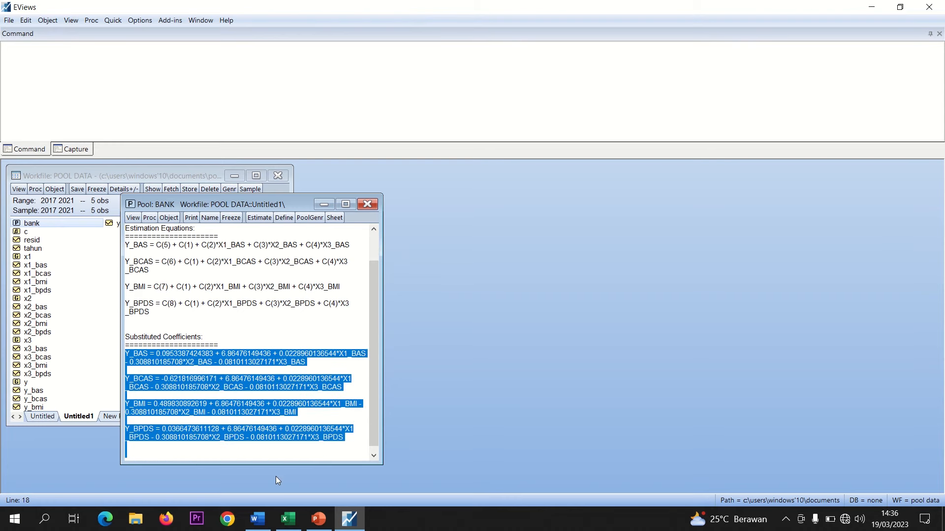
# Step: Switch to the Eviews presentation in PowerPoint and review each bank's equation on the Persamaan Regresi Data Panel slide
pyautogui.click(310, 514)
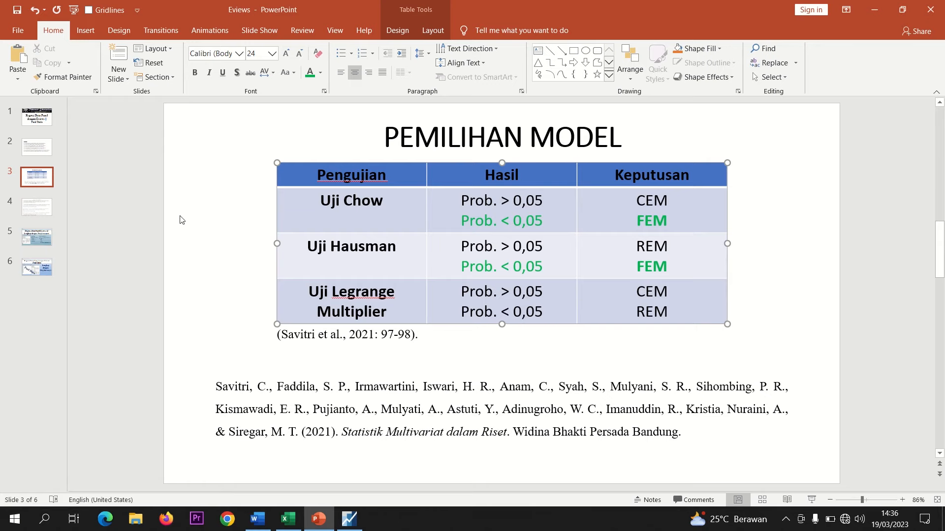
pyautogui.click(51, 209)
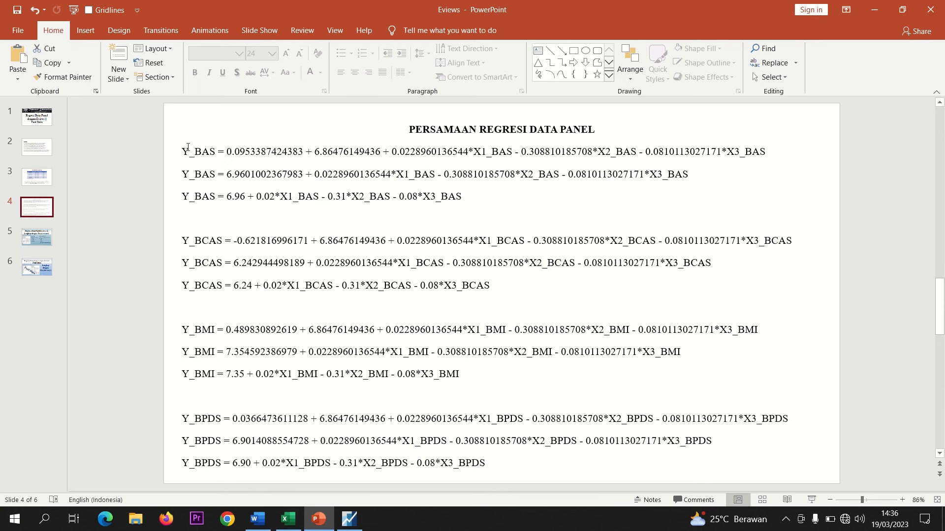
pyautogui.doubleClick(211, 148)
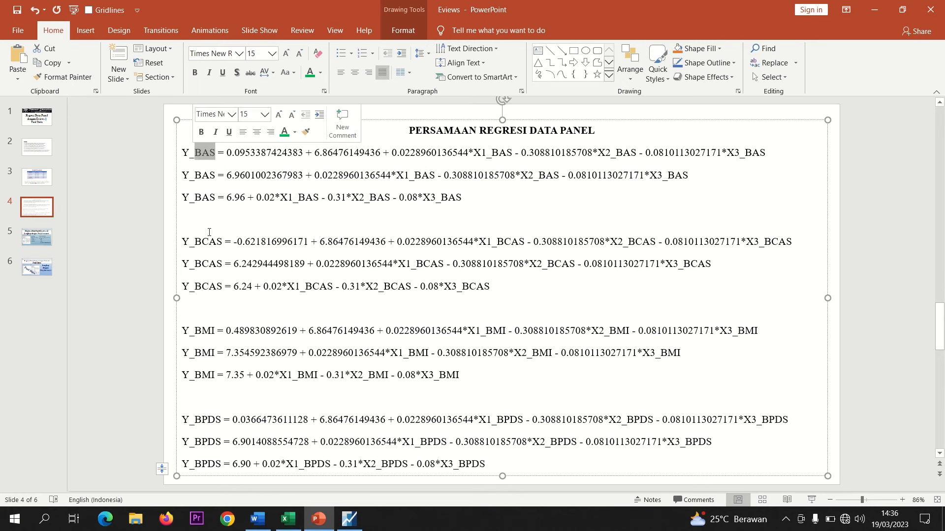
pyautogui.moveTo(224, 241); pyautogui.dragTo(194, 242)
pyautogui.moveTo(215, 331); pyautogui.dragTo(194, 331)
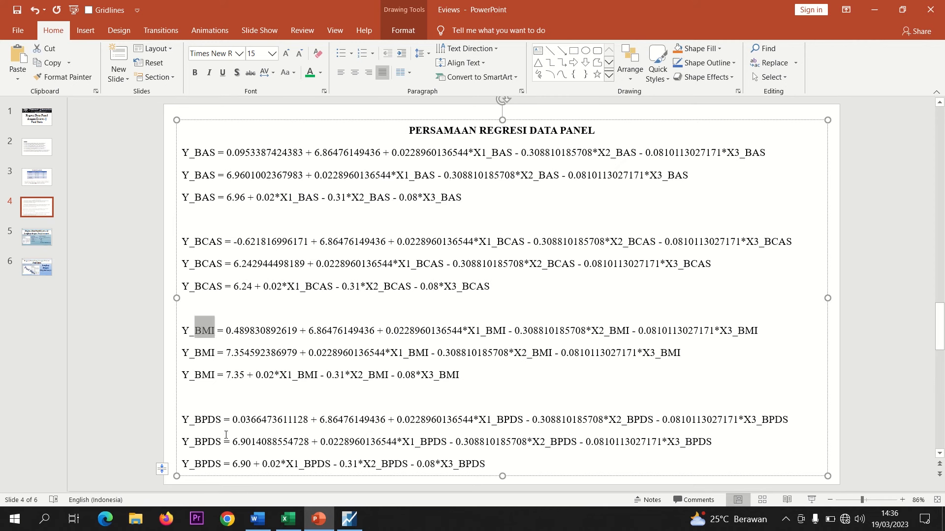
pyautogui.moveTo(223, 420); pyautogui.dragTo(198, 421)
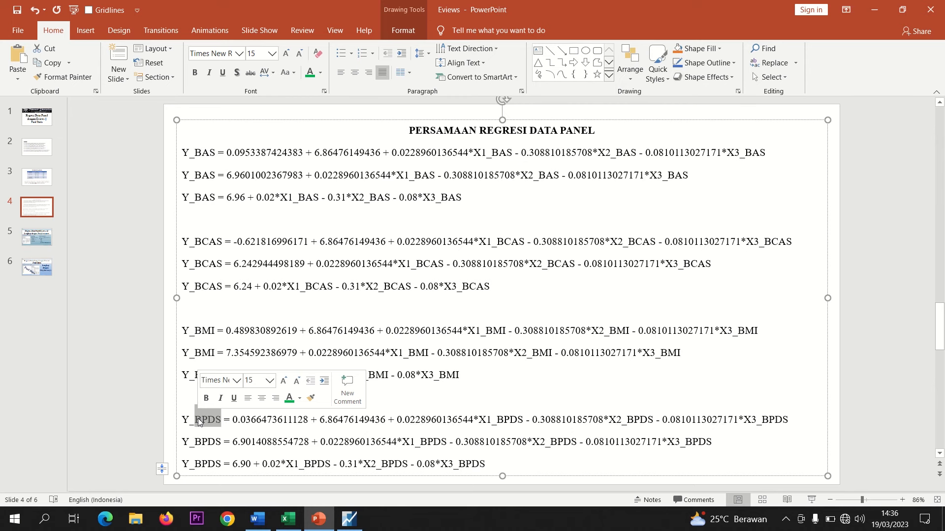
pyautogui.click(320, 286)
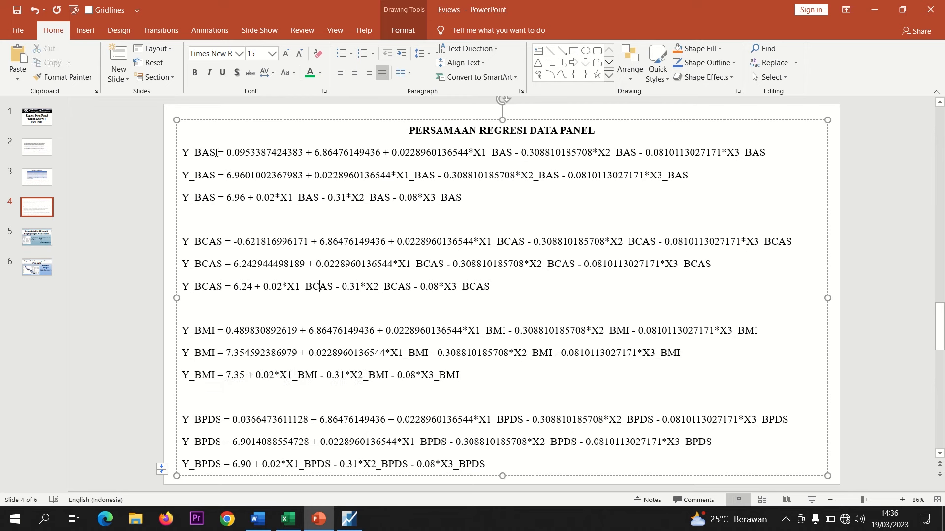
# Step: Examine how the Y_BAS equation's two constants are combined and its coefficients rounded in the simplified versions
pyautogui.moveTo(768, 151); pyautogui.dragTo(381, 153)
pyautogui.click(268, 156)
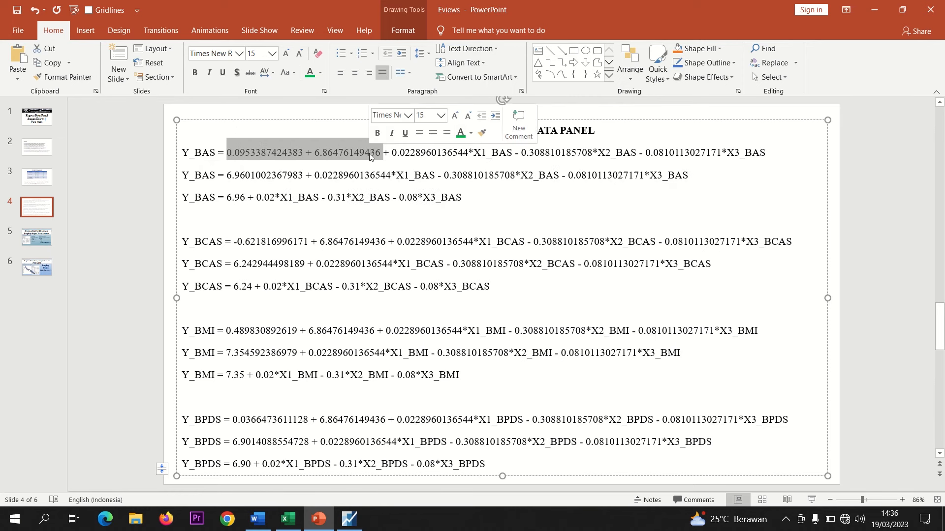
pyautogui.moveTo(226, 175); pyautogui.dragTo(373, 170)
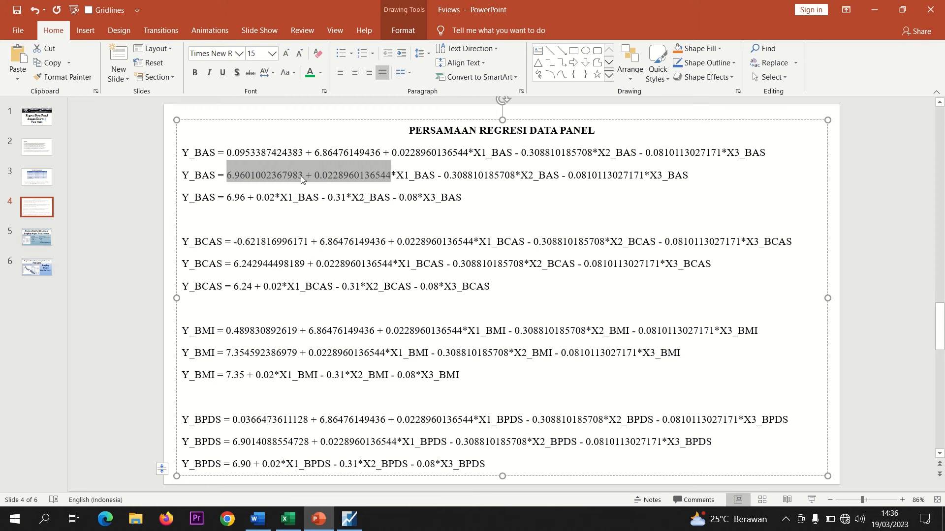
pyautogui.moveTo(226, 176)
pyautogui.mouseDown()
pyautogui.moveTo(301, 176)
pyautogui.moveTo(227, 176)
pyautogui.mouseUp()
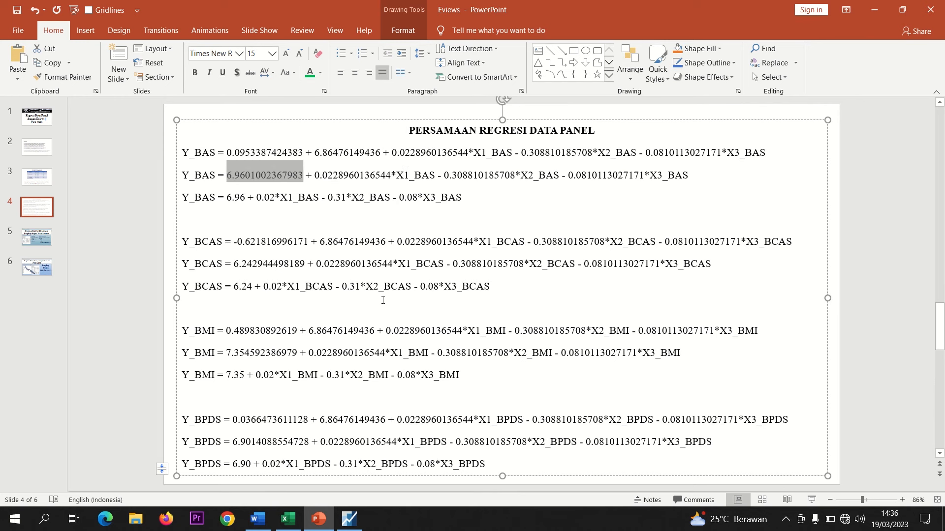
pyautogui.click(227, 152)
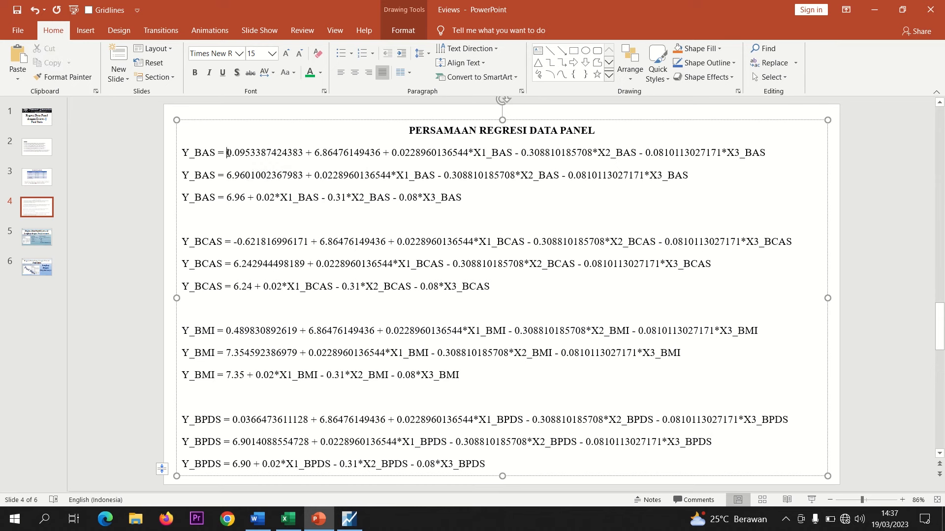
pyautogui.moveTo(228, 154); pyautogui.dragTo(345, 156)
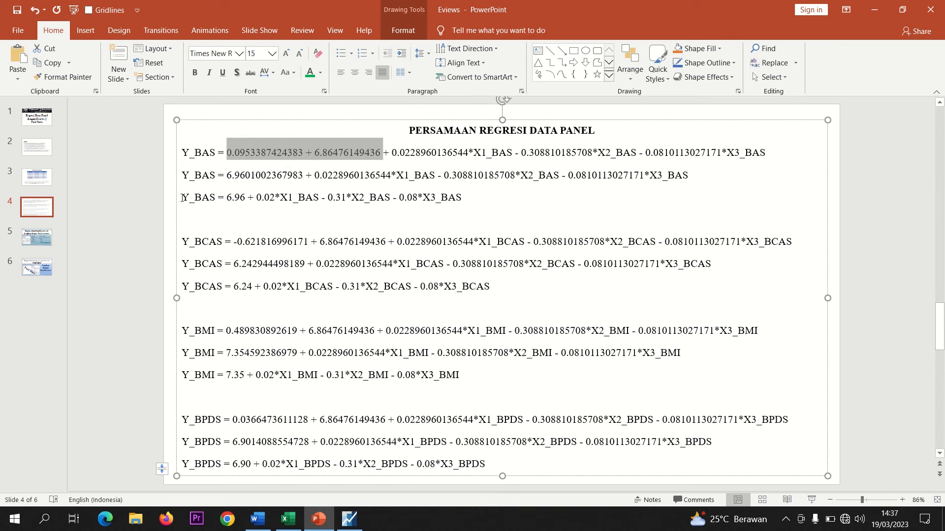
pyautogui.moveTo(181, 198); pyautogui.dragTo(461, 198)
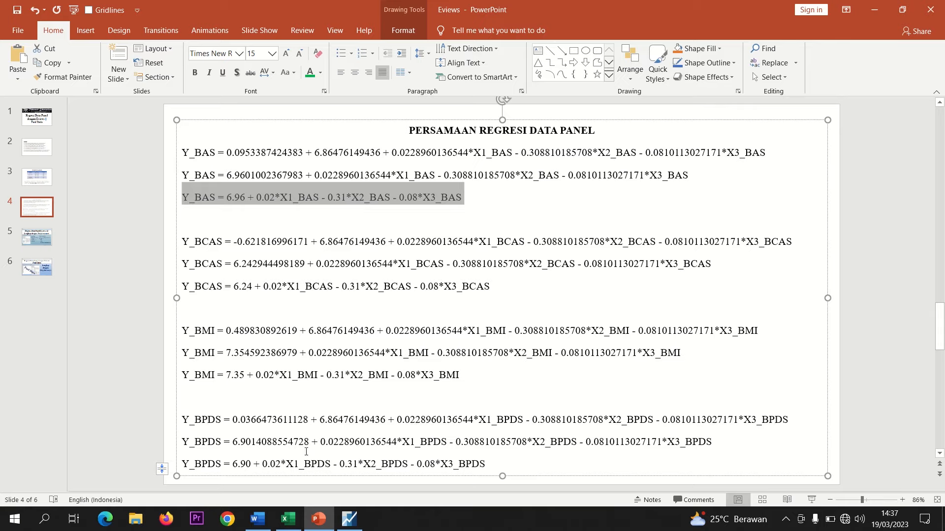
# Step: Switch to the POOL DATA document in Word and select the Y_BAS equation under Persamaan Regresi Data Panel
pyautogui.click(257, 519)
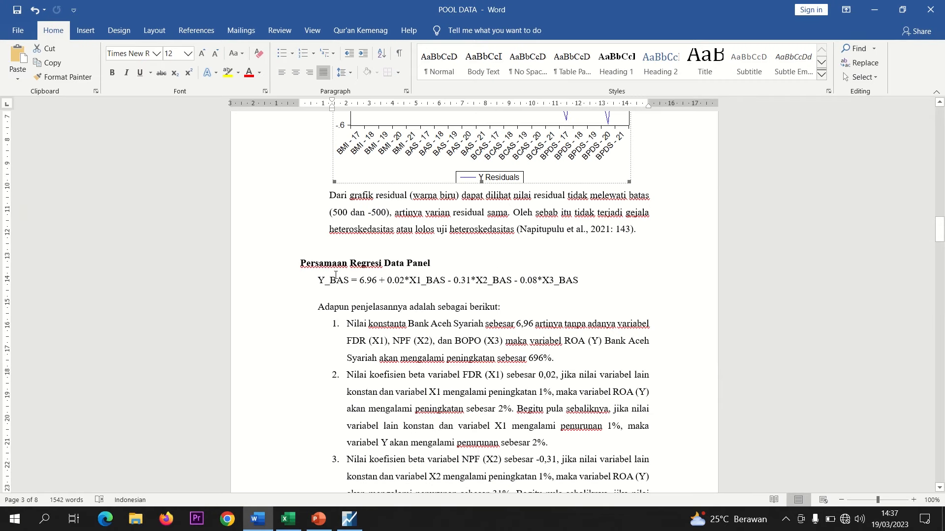
pyautogui.moveTo(317, 280); pyautogui.dragTo(583, 283)
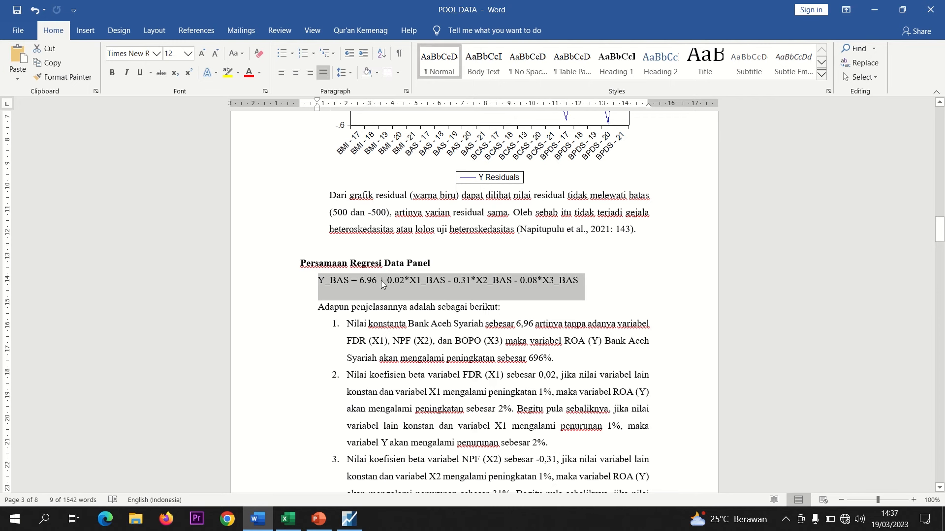
# Step: Switch to EViews and compare the first constant with the shared remaining terms in each bank's Substituted Coefficients equation
pyautogui.click(436, 315)
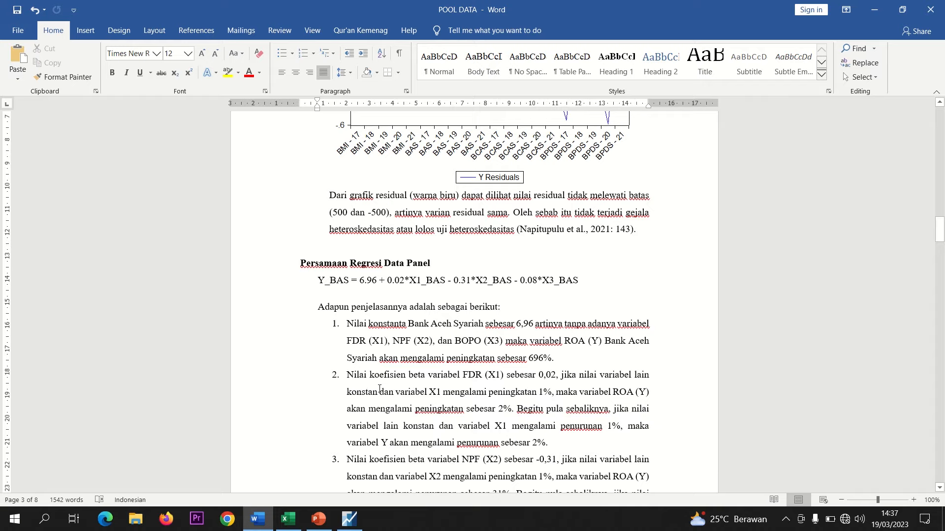
pyautogui.click(345, 526)
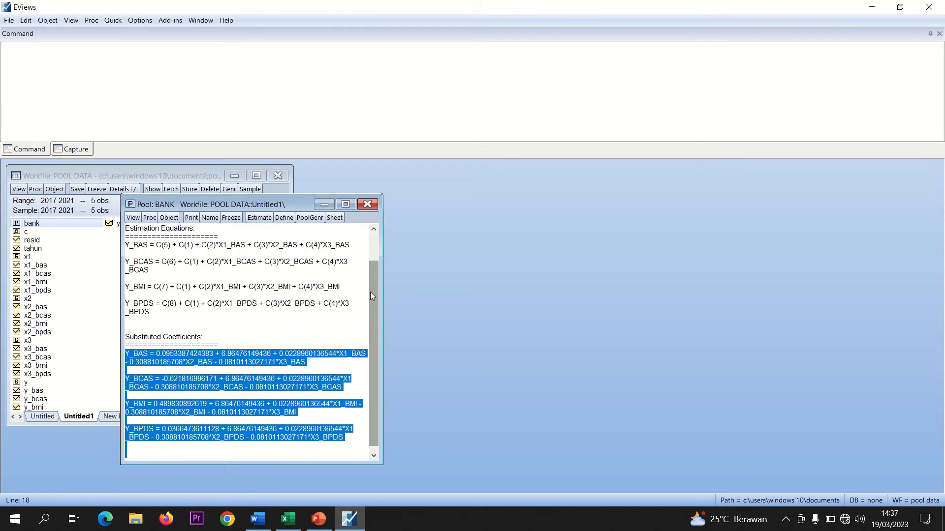
pyautogui.moveTo(373, 294); pyautogui.dragTo(379, 354)
pyautogui.click(286, 364)
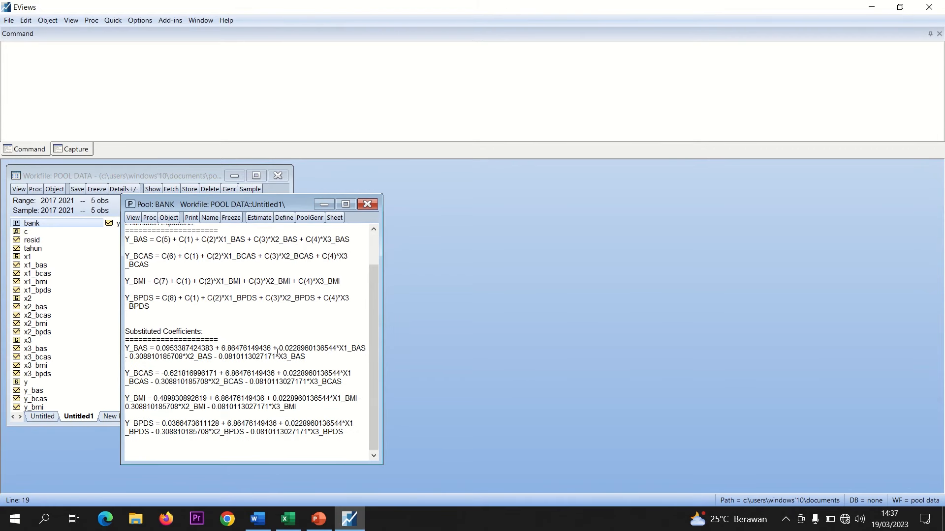
pyautogui.moveTo(213, 348); pyautogui.dragTo(158, 348)
pyautogui.moveTo(221, 348); pyautogui.dragTo(306, 357)
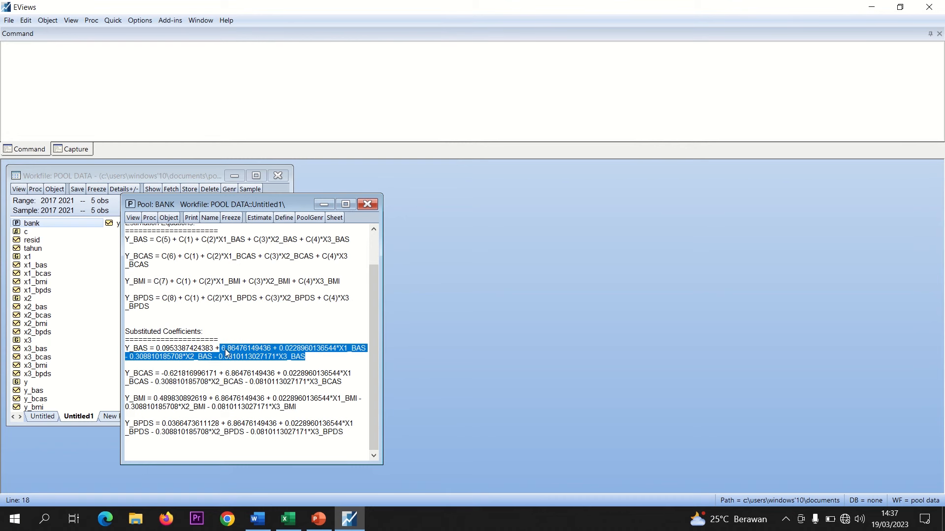
pyautogui.moveTo(226, 373); pyautogui.dragTo(278, 371)
pyautogui.moveTo(216, 398); pyautogui.dragTo(302, 423)
pyautogui.moveTo(227, 424); pyautogui.dragTo(343, 432)
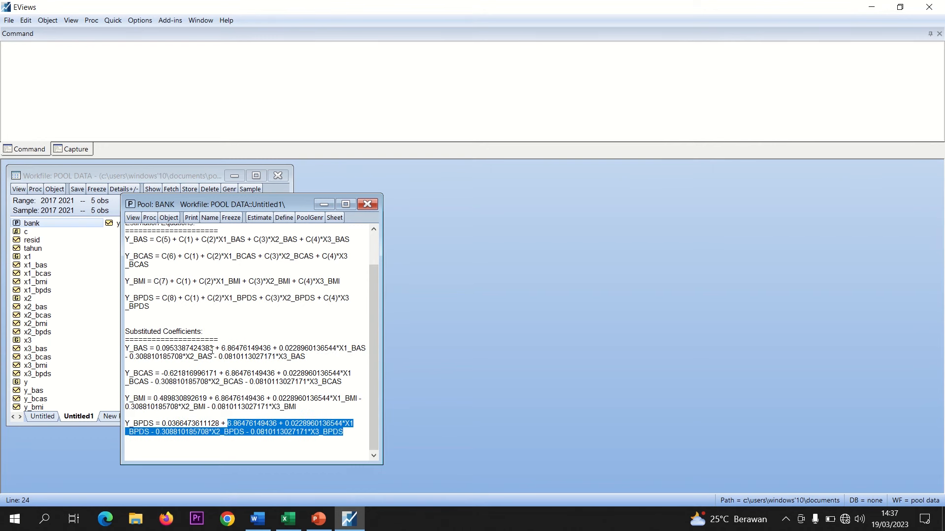
pyautogui.moveTo(214, 349); pyautogui.dragTo(157, 349)
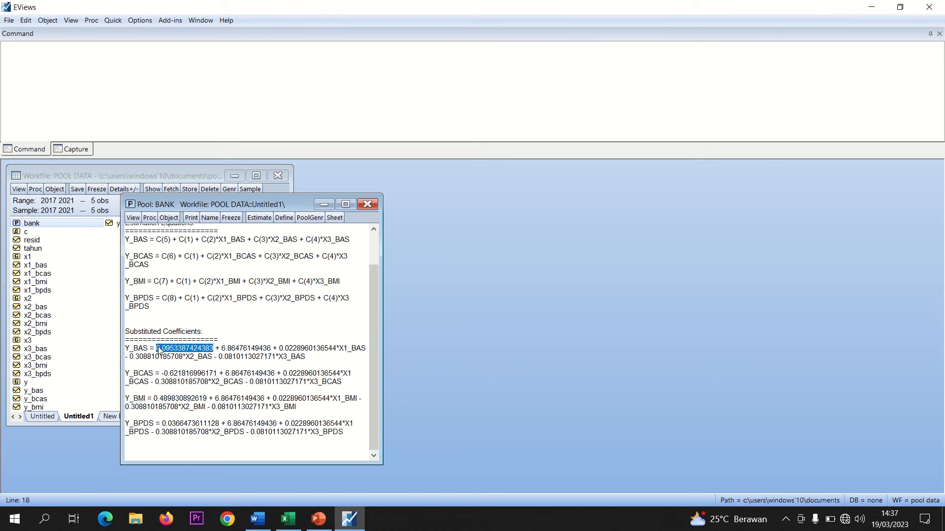
# Step: Return to the POOL DATA document in Word and match the Y_BAS equation's constant and coefficients with their numbered explanations
pyautogui.click(258, 519)
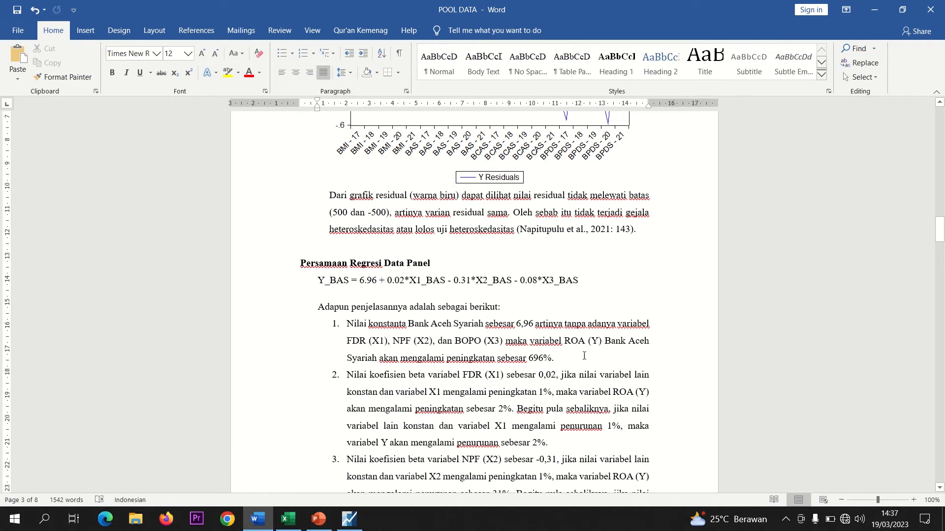
pyautogui.moveTo(939, 235); pyautogui.dragTo(938, 243)
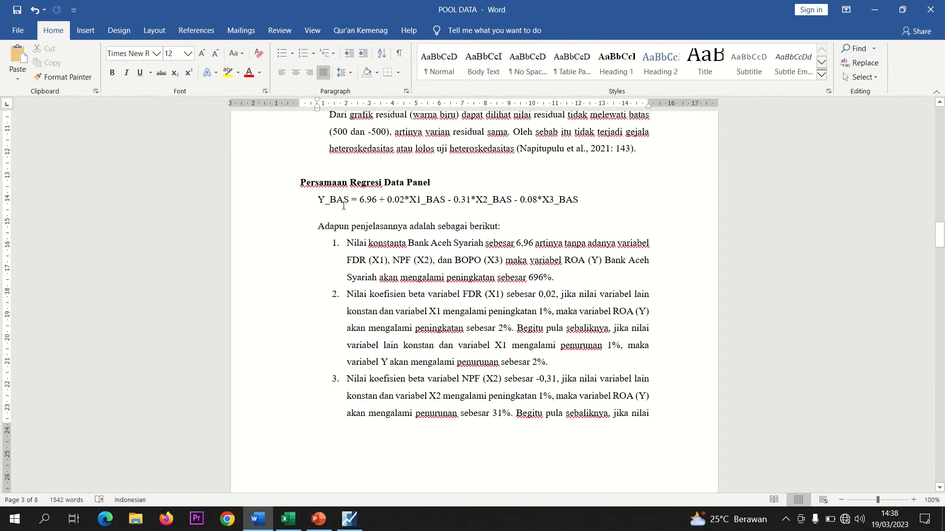
pyautogui.moveTo(349, 201); pyautogui.dragTo(329, 200)
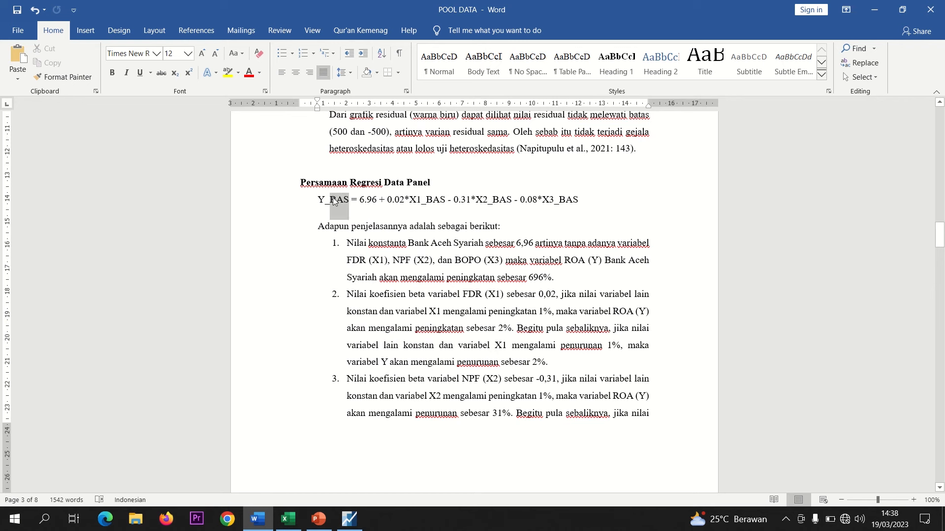
pyautogui.click(362, 249)
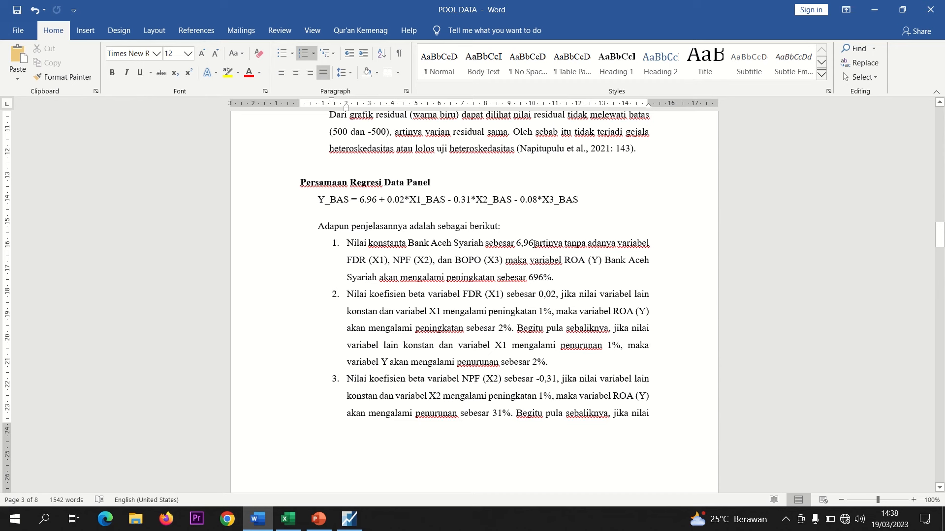
pyautogui.moveTo(534, 243); pyautogui.dragTo(518, 245)
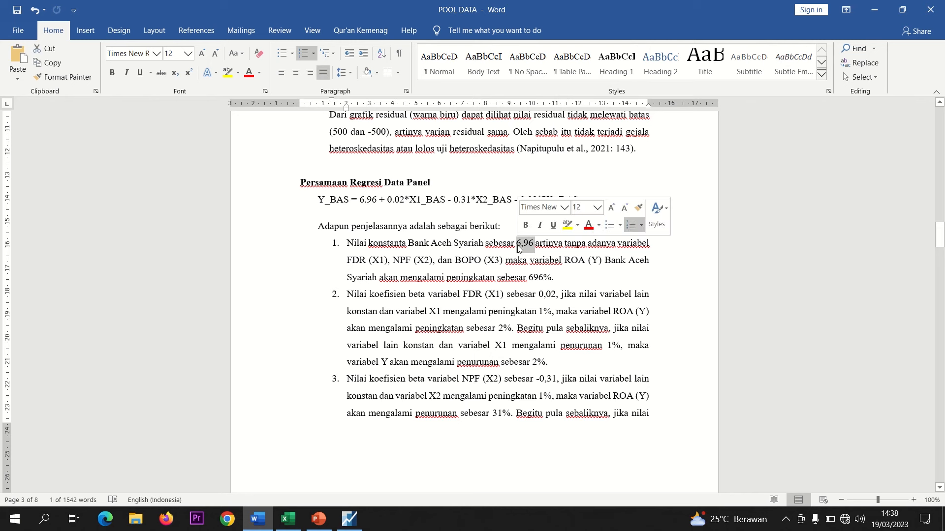
pyautogui.moveTo(534, 13)
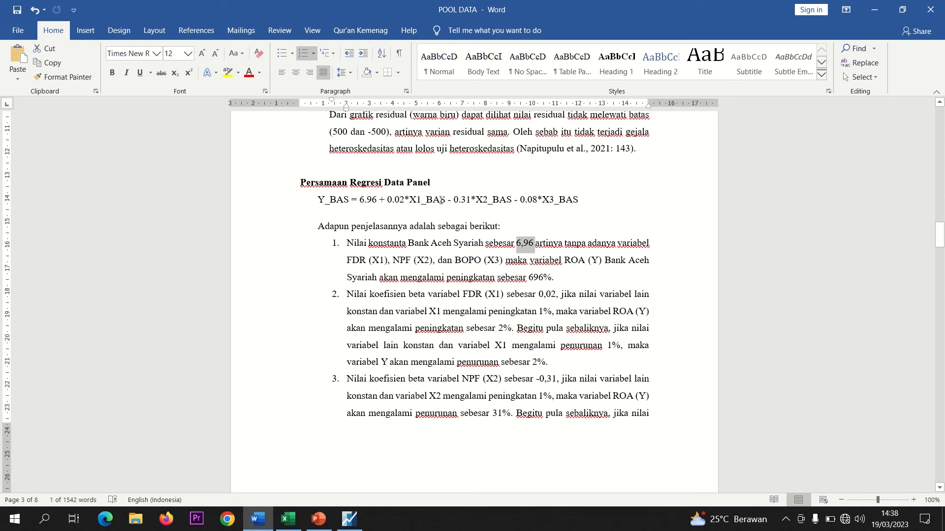
pyautogui.moveTo(404, 200); pyautogui.dragTo(388, 200)
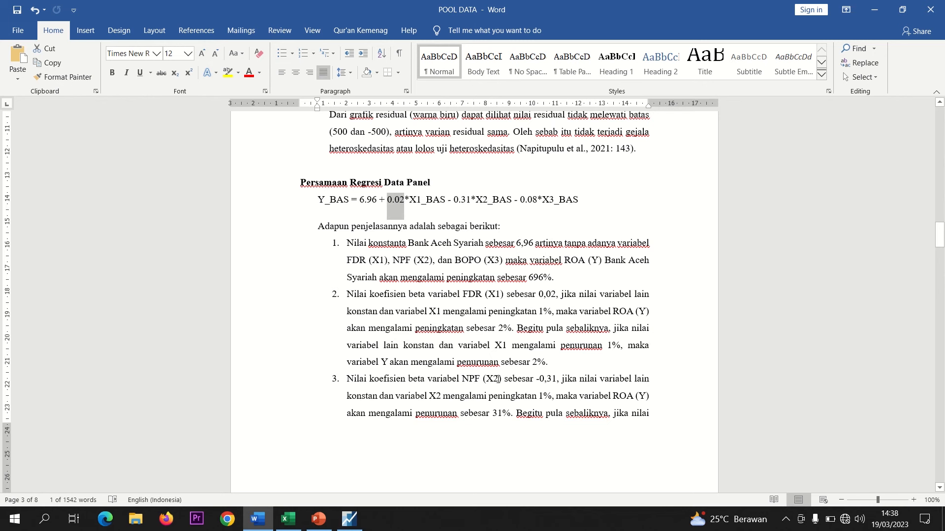
pyautogui.click(497, 379)
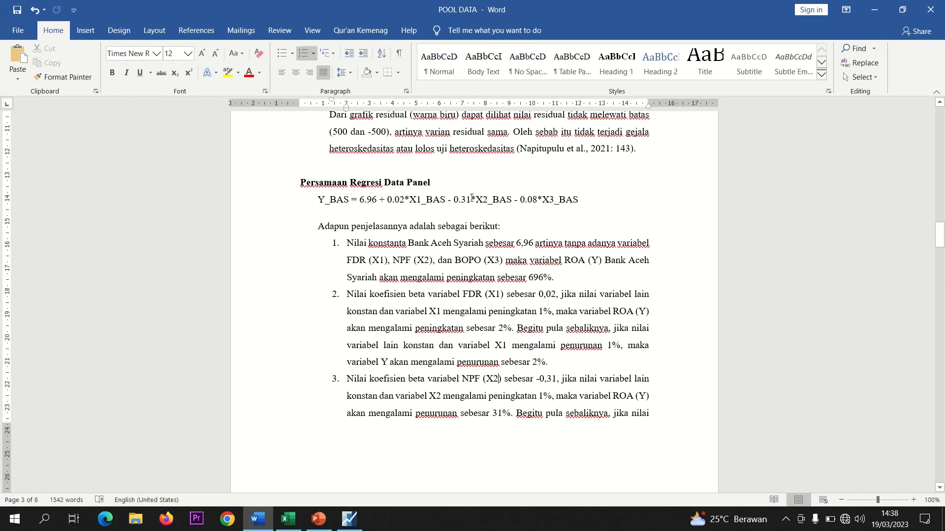
pyautogui.moveTo(470, 200); pyautogui.dragTo(447, 199)
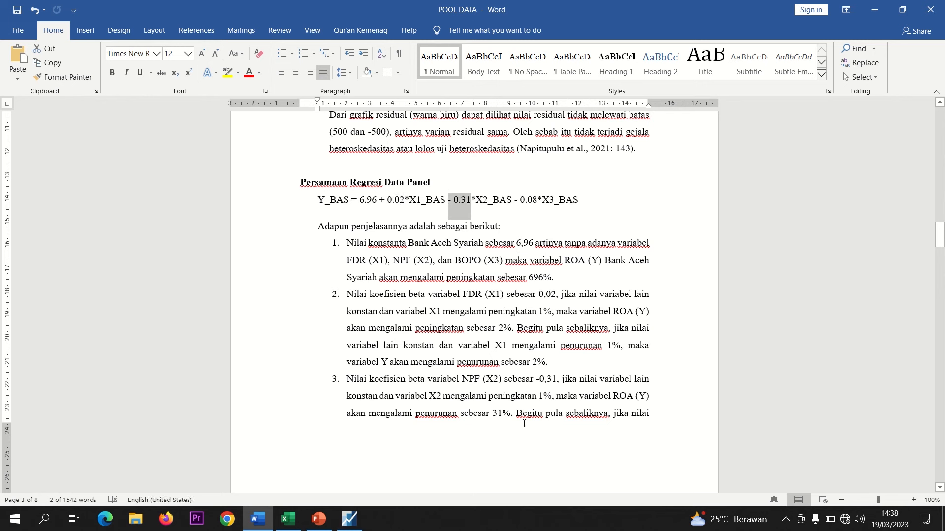
# Step: Read the remaining Y_BAS explanations and examine the Y_BCAS equation with its constant and coefficient interpretations
pyautogui.moveTo(940, 229); pyautogui.dragTo(937, 257)
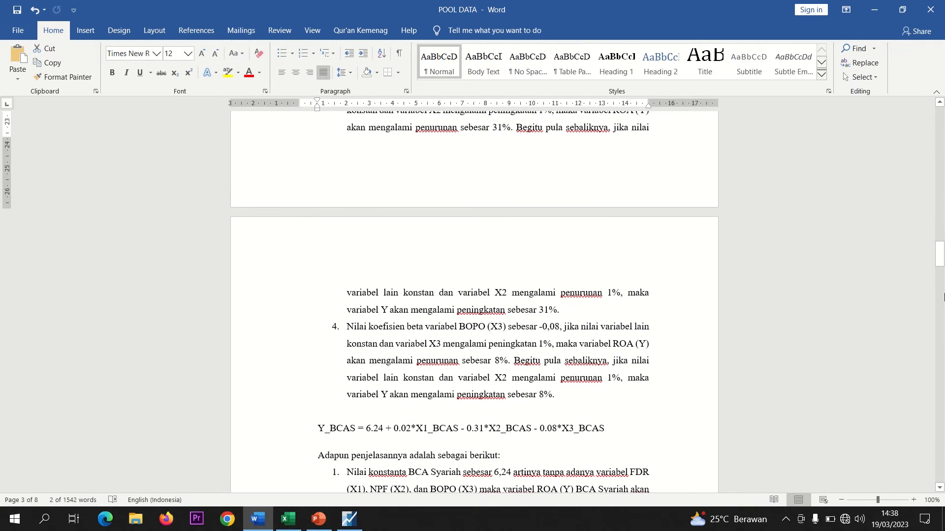
pyautogui.moveTo(941, 259); pyautogui.dragTo(940, 276)
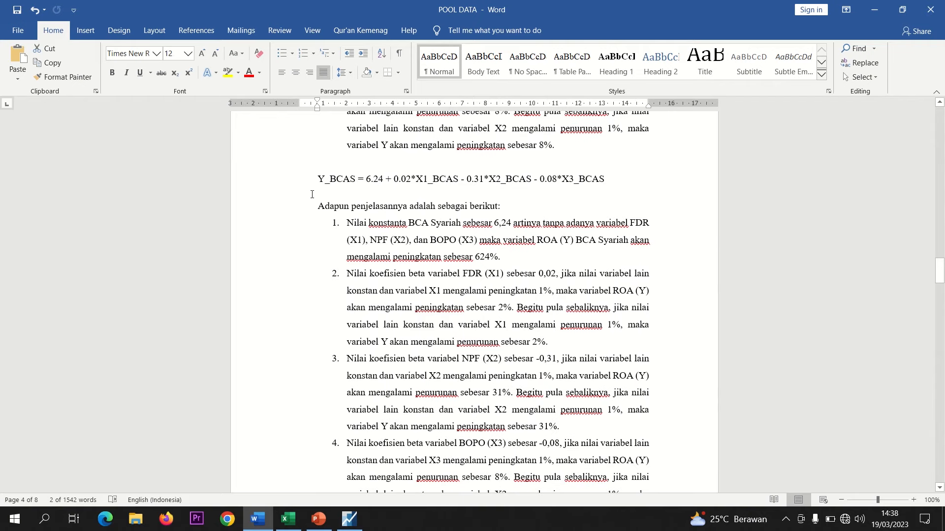
pyautogui.moveTo(354, 179); pyautogui.dragTo(331, 181)
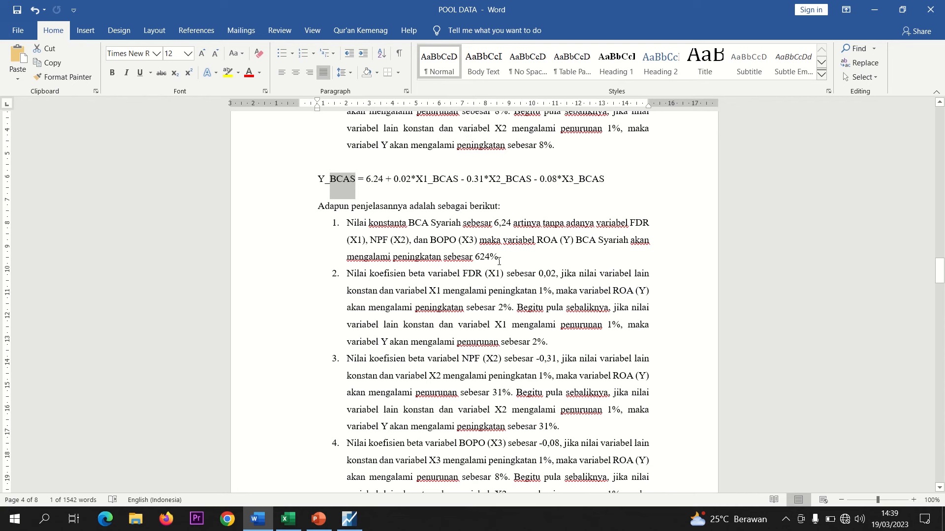
pyautogui.moveTo(508, 257); pyautogui.dragTo(348, 226)
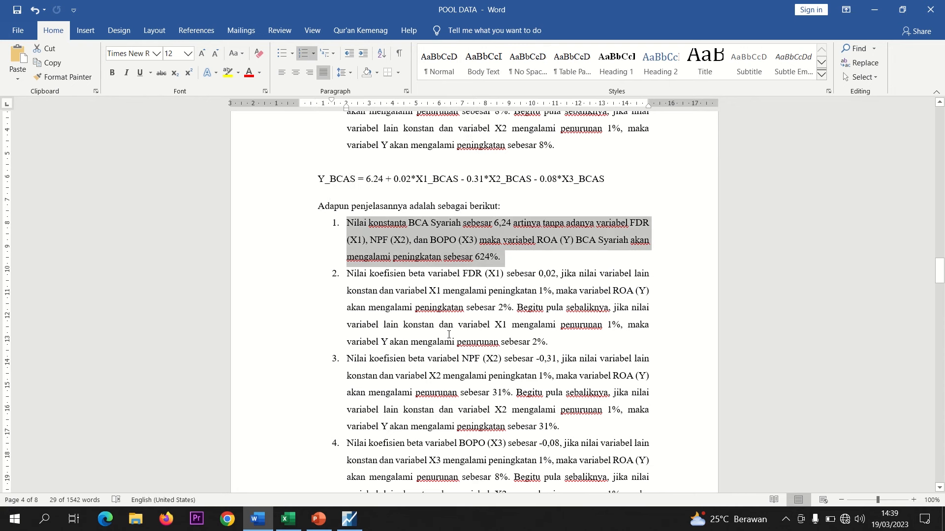
pyautogui.moveTo(346, 275); pyautogui.dragTo(460, 477)
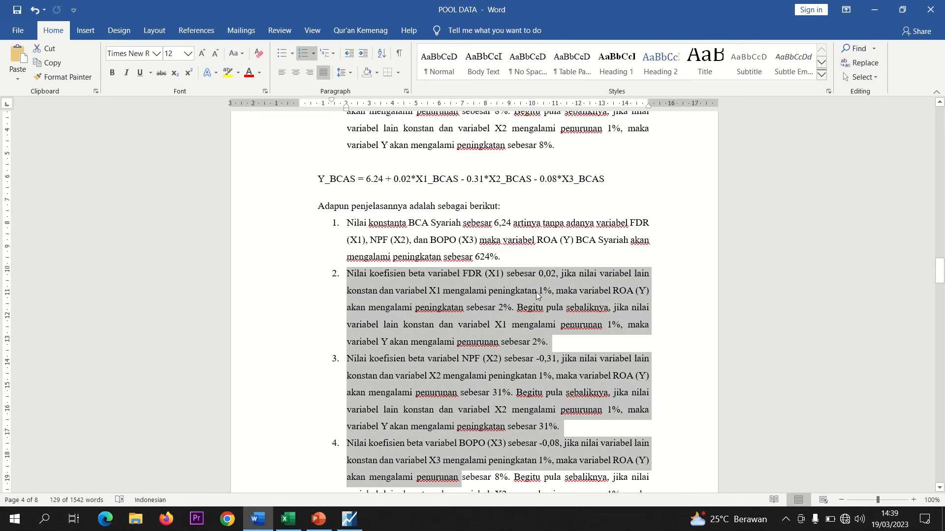
# Step: Switch to the Eviews presentation in PowerPoint and colour the X1–X3 terms green in the rounded Y_BAS and Y_BCAS equations
pyautogui.click(317, 523)
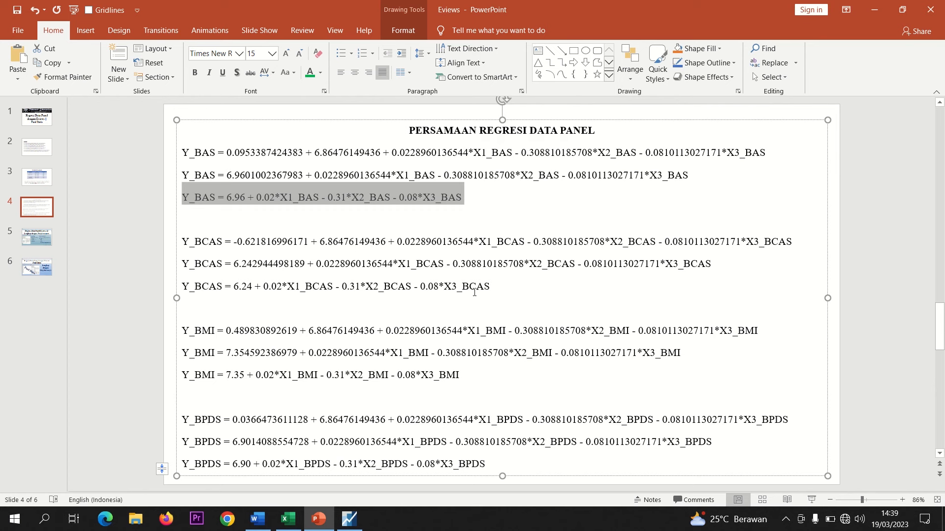
pyautogui.click(499, 226)
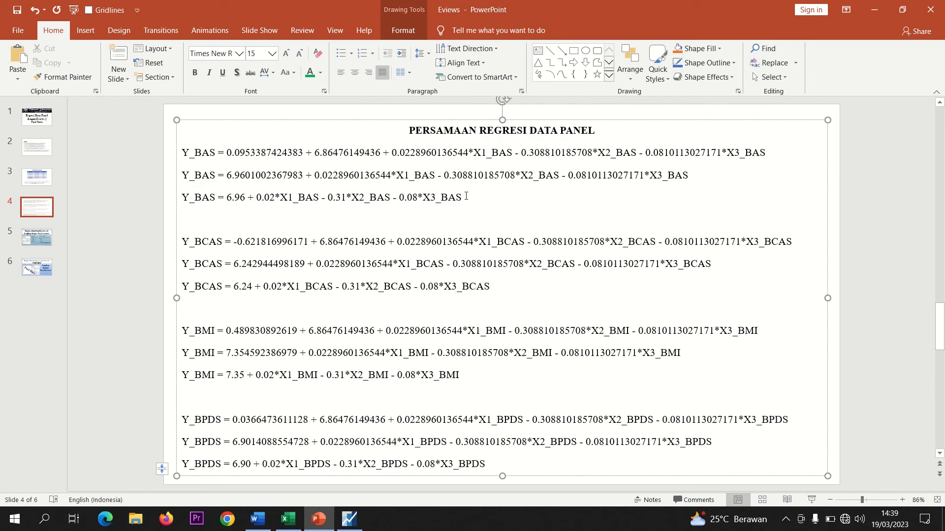
pyautogui.moveTo(466, 196); pyautogui.dragTo(257, 196)
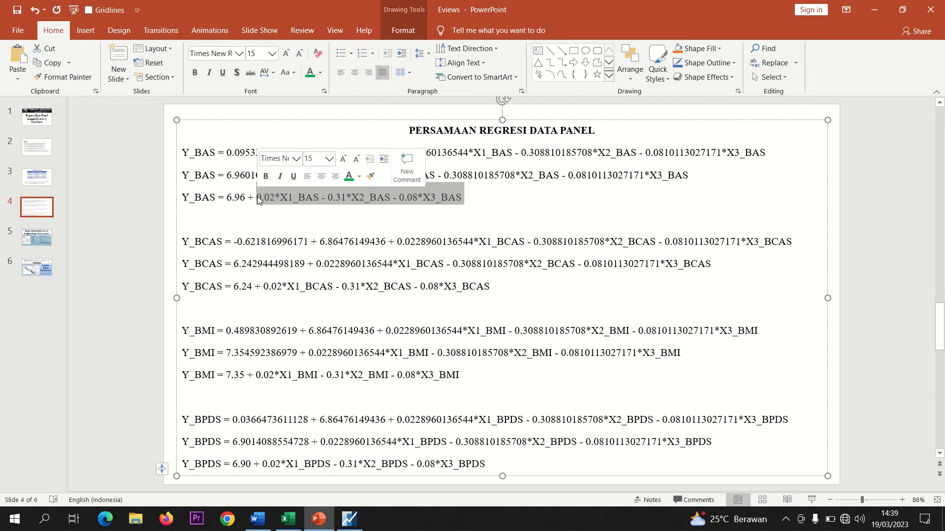
pyautogui.click(310, 72)
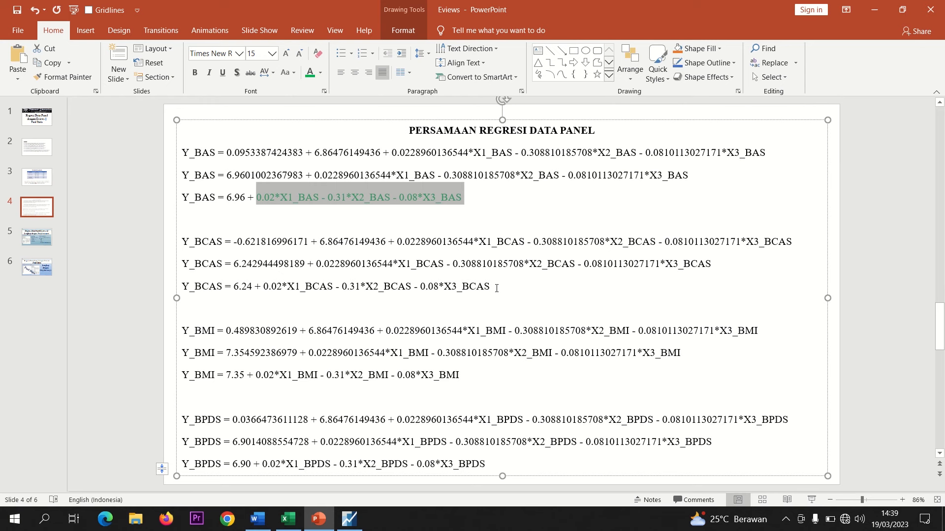
pyautogui.moveTo(496, 287); pyautogui.dragTo(255, 288)
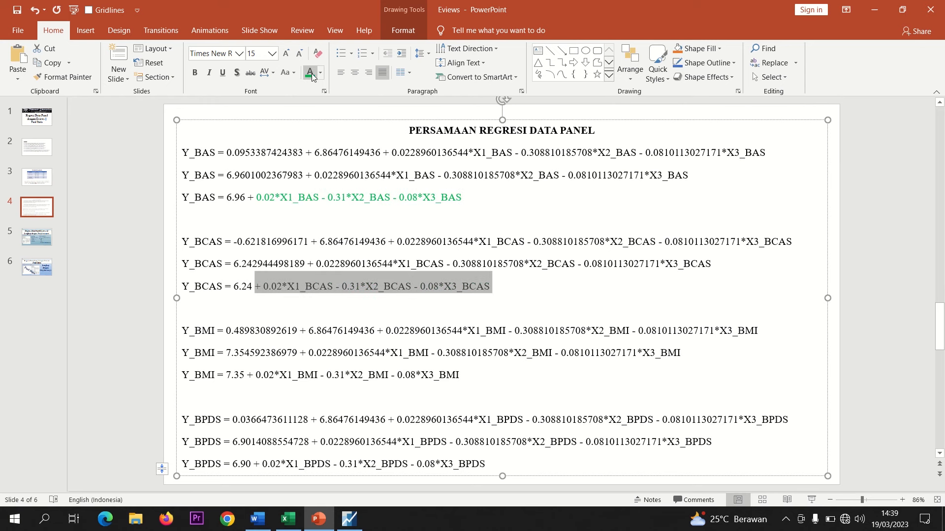
pyautogui.click(491, 286)
pyautogui.moveTo(491, 287); pyautogui.dragTo(272, 284)
pyautogui.click(310, 75)
# Step: Colour the X1–X3 terms green in the rounded Y_BMI and Y_BPDS equations
pyautogui.moveTo(466, 376); pyautogui.dragTo(255, 377)
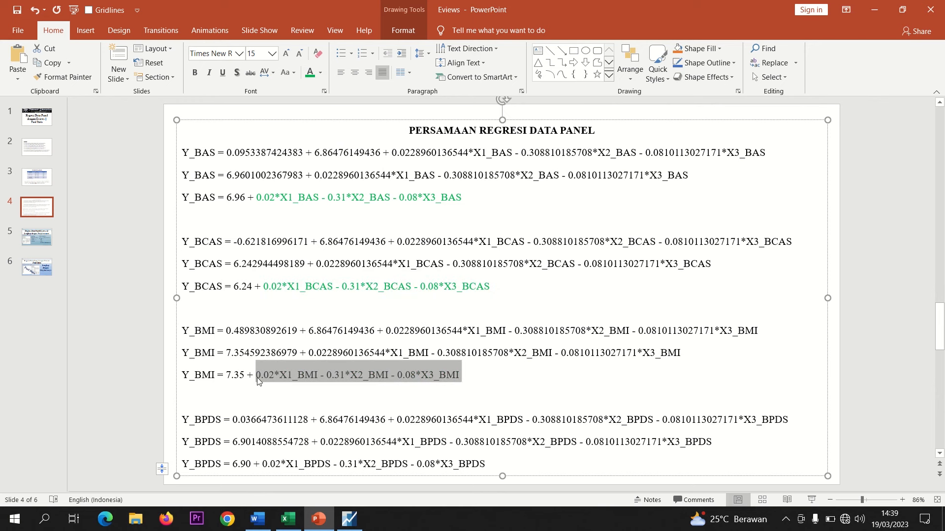
pyautogui.click(310, 73)
pyautogui.moveTo(489, 464); pyautogui.dragTo(262, 464)
pyautogui.click(310, 72)
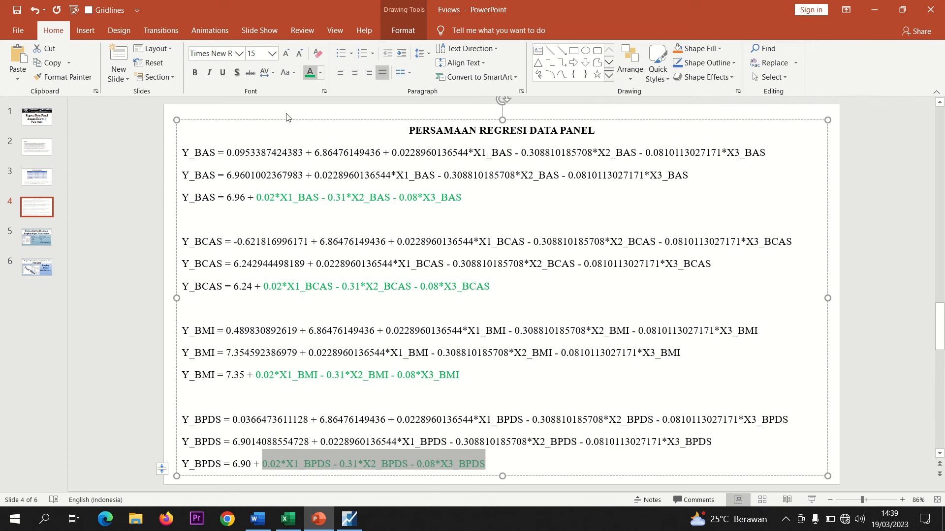
# Step: Colour the constants 6.96 and 6.24 blue in the rounded Y_BAS and Y_BCAS equations
pyautogui.moveTo(246, 197); pyautogui.dragTo(227, 197)
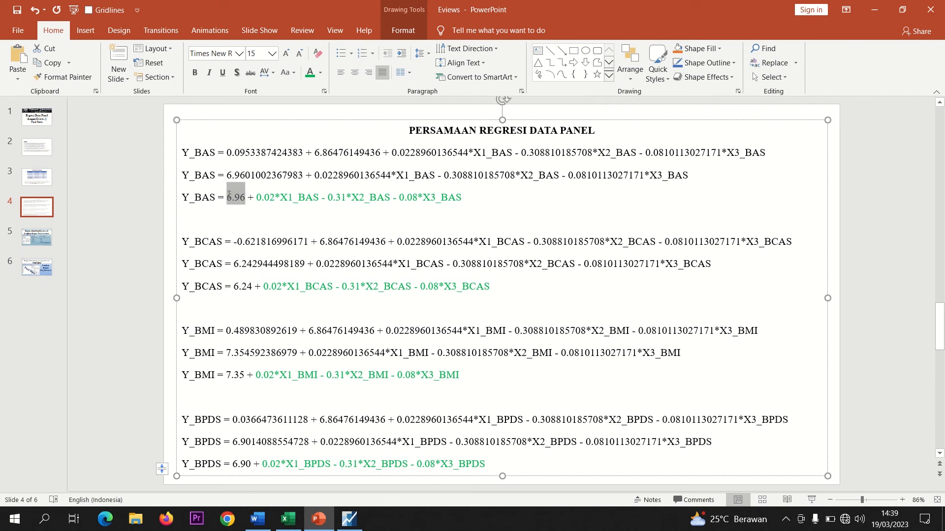
pyautogui.click(321, 74)
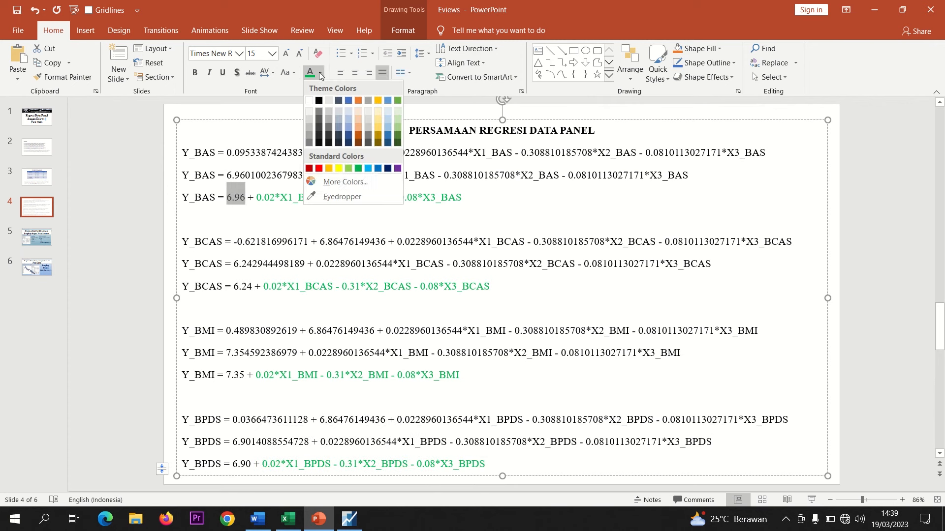
pyautogui.click(378, 169)
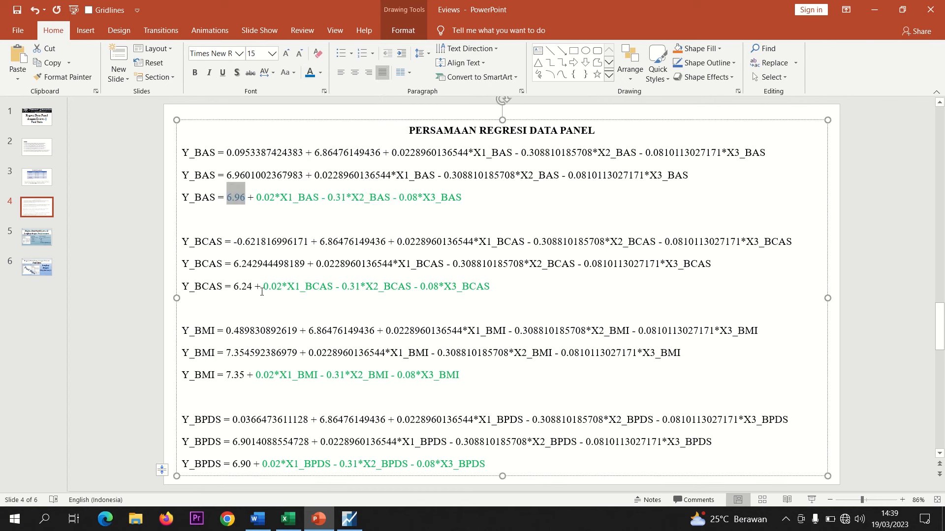
pyautogui.moveTo(251, 287); pyautogui.dragTo(233, 287)
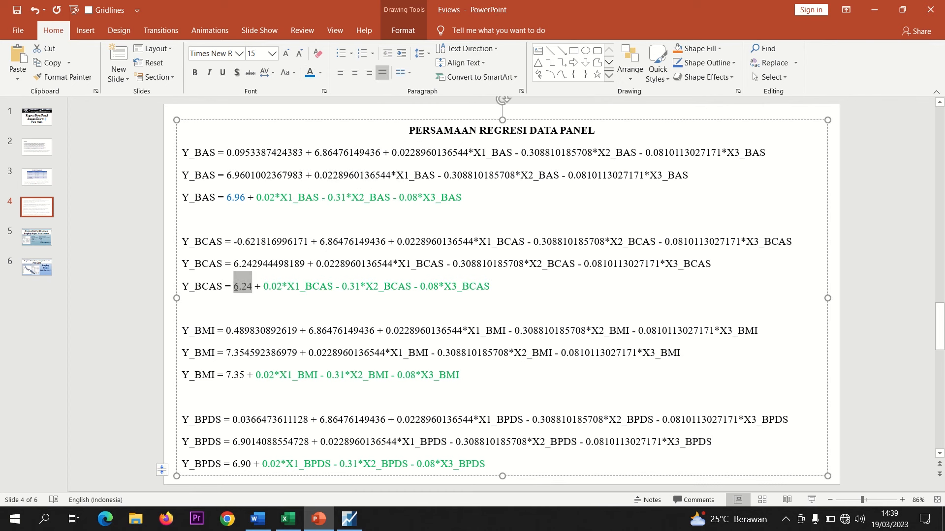
pyautogui.click(309, 75)
# Step: Colour the constants 7.35 and 6.90 blue in the rounded Y_BMI and Y_BPDS equations, and deselect the text box
pyautogui.moveTo(245, 375); pyautogui.dragTo(226, 375)
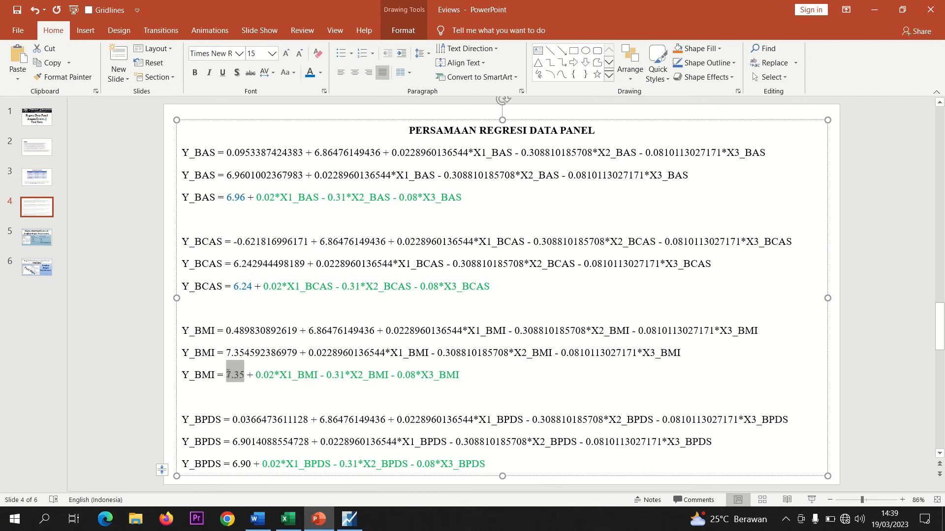
pyautogui.click(309, 75)
pyautogui.moveTo(251, 464); pyautogui.dragTo(230, 464)
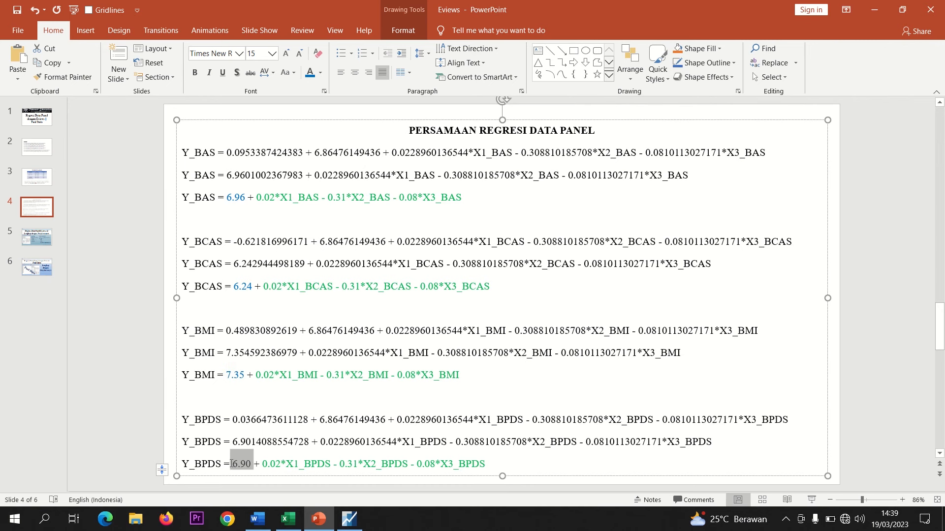
pyautogui.click(309, 72)
pyautogui.scroll(-1, 110, 273)
pyautogui.click(110, 273)
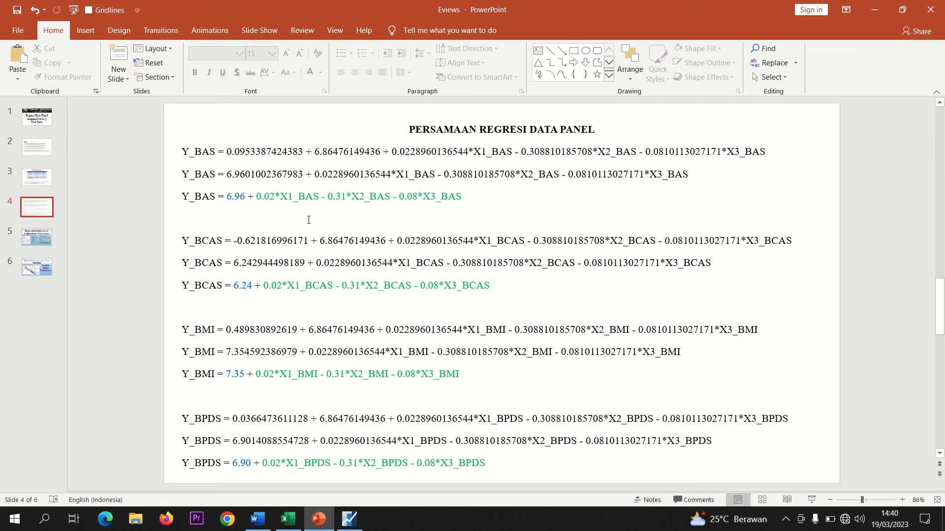
# Step: Review the constant and X1–X3 terms of the rounded Y_BAS equation, and switch to Word to read the BCAS, BMI and BPDS interpretations
pyautogui.moveTo(245, 196); pyautogui.dragTo(226, 197)
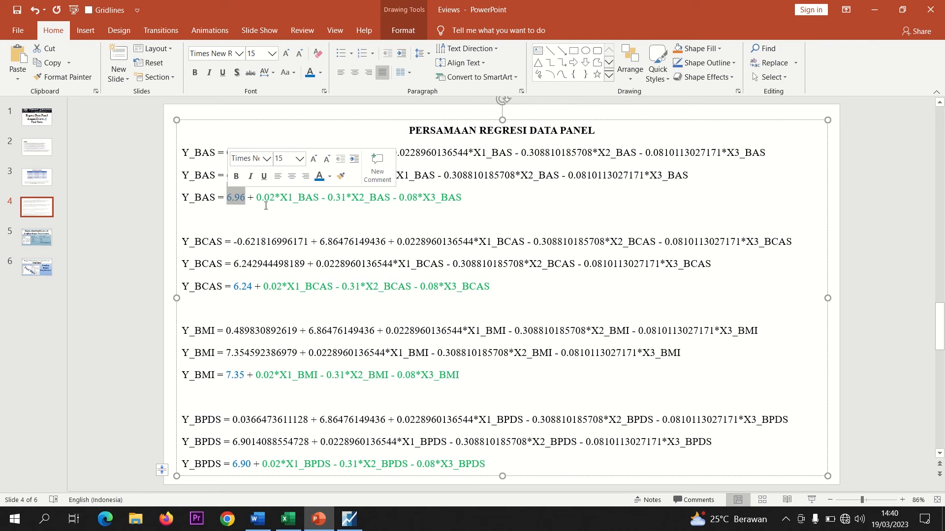
pyautogui.moveTo(256, 197); pyautogui.dragTo(474, 199)
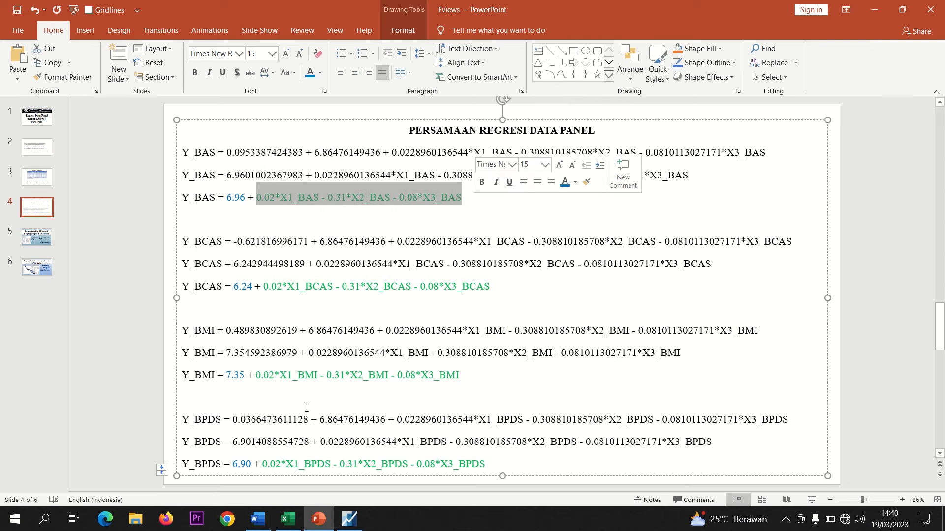
pyautogui.click(258, 519)
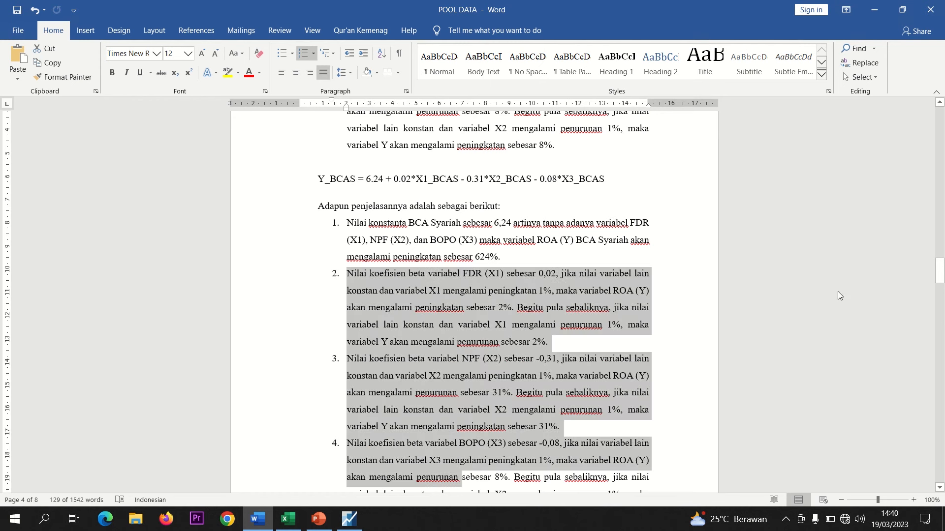
pyautogui.click(694, 336)
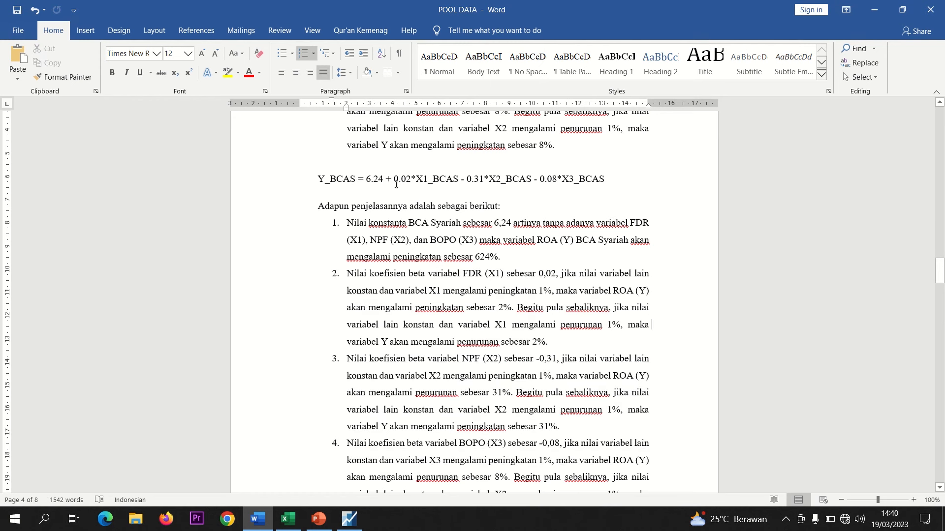
pyautogui.moveTo(934, 259); pyautogui.dragTo(935, 303)
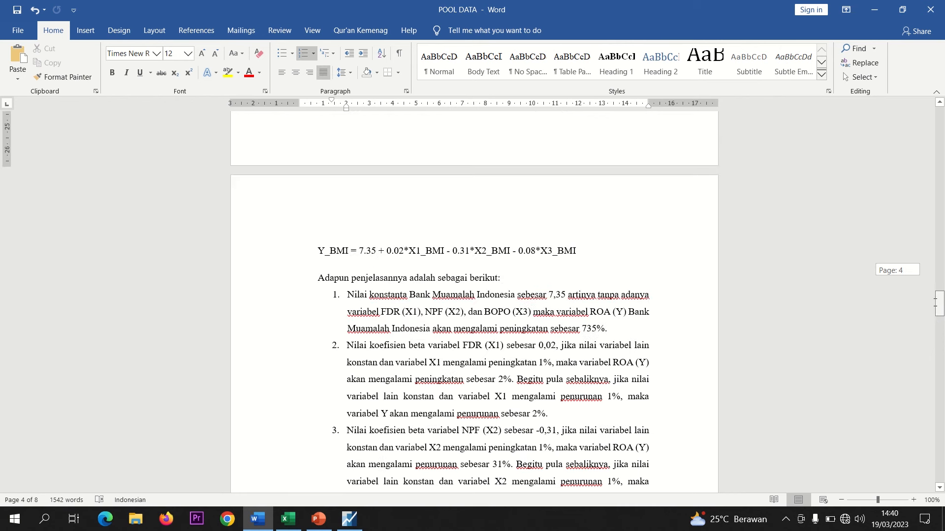
pyautogui.click(367, 252)
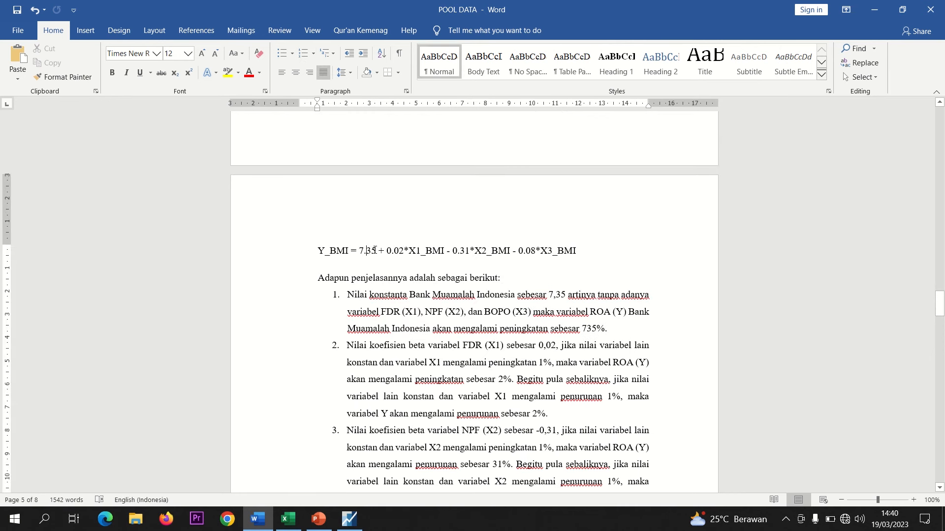
pyautogui.moveTo(377, 251); pyautogui.dragTo(362, 250)
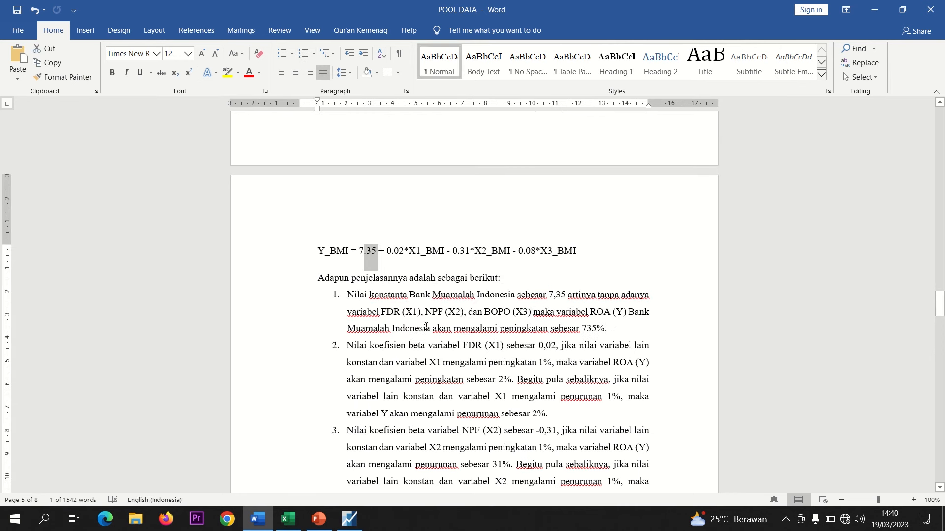
pyautogui.tripleClick(426, 326)
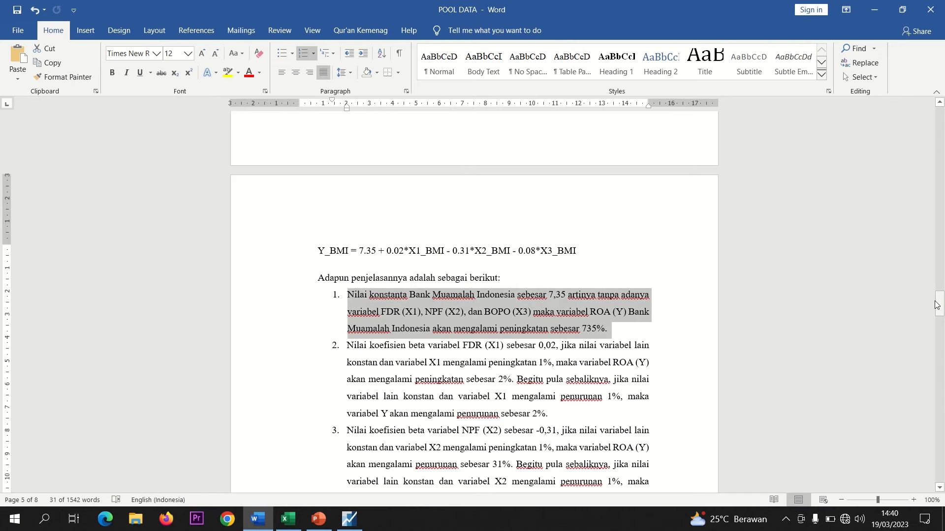
pyautogui.moveTo(935, 306); pyautogui.dragTo(934, 332)
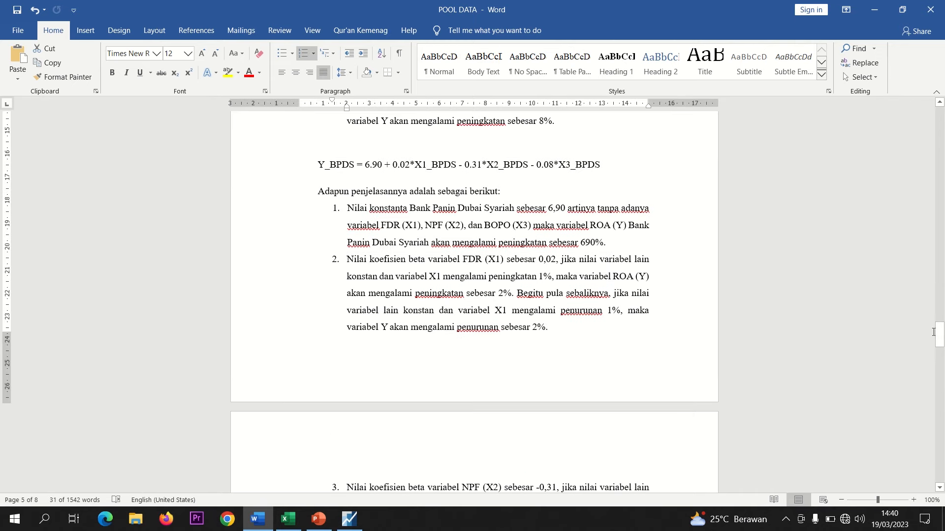
pyautogui.doubleClick(341, 164)
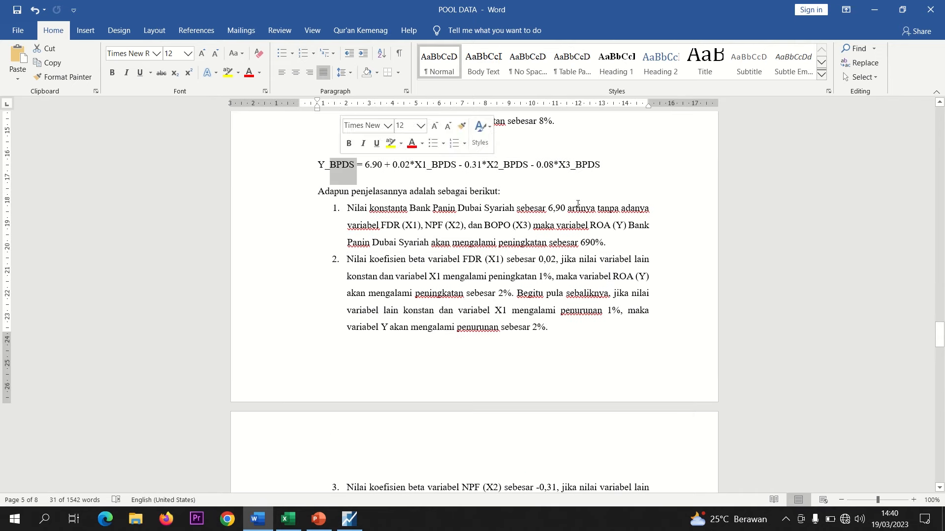
pyautogui.moveTo(938, 337); pyautogui.dragTo(934, 373)
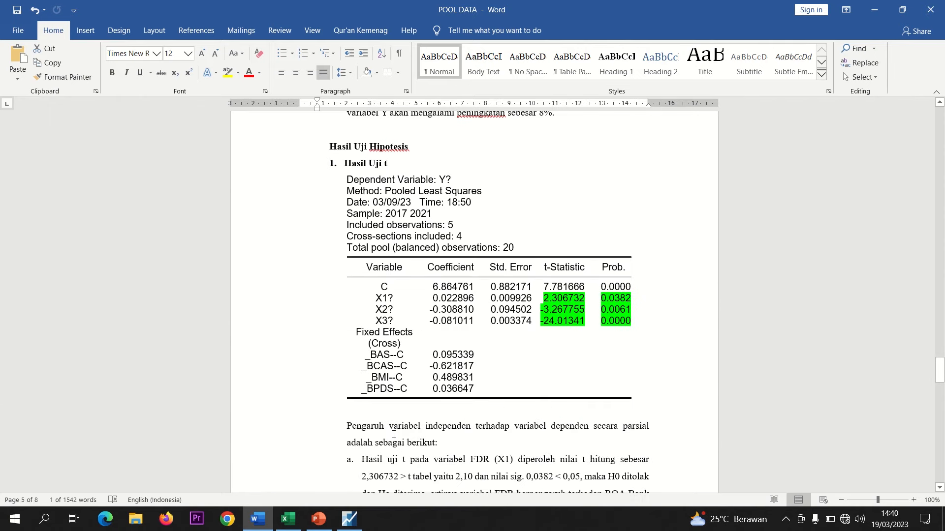
# Step: Switch to EViews and display the BANK pool's estimation output in place of its equation representations
pyautogui.click(350, 519)
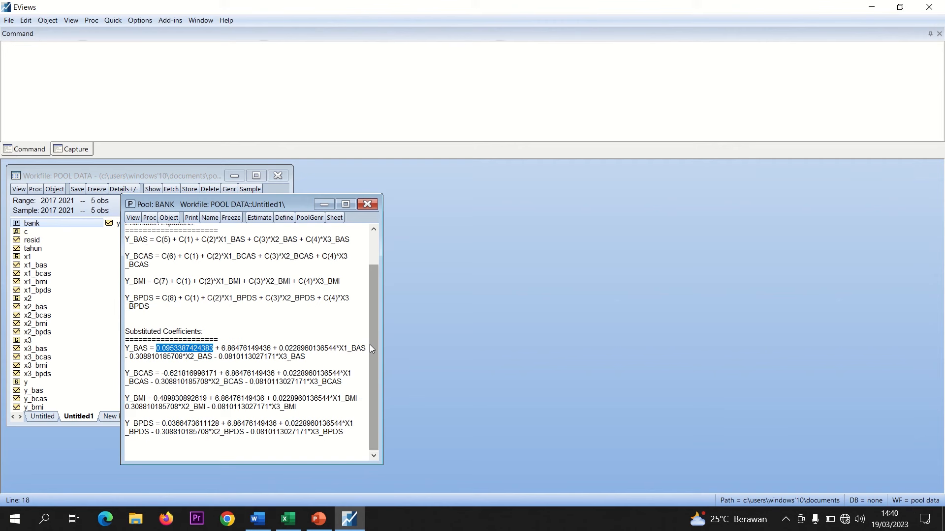
pyautogui.click(134, 221)
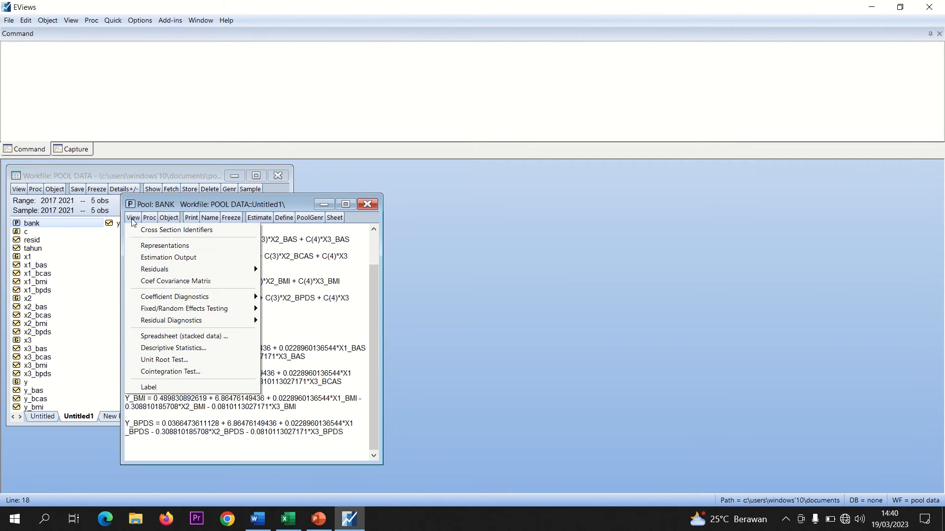
pyautogui.click(152, 258)
pyautogui.moveTo(401, 2)
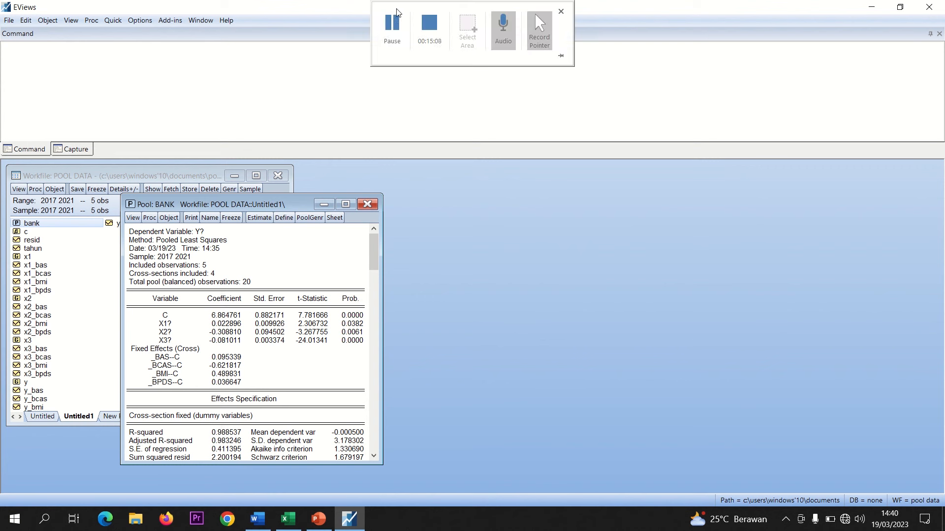
pyautogui.click(394, 24)
pyautogui.click(394, 25)
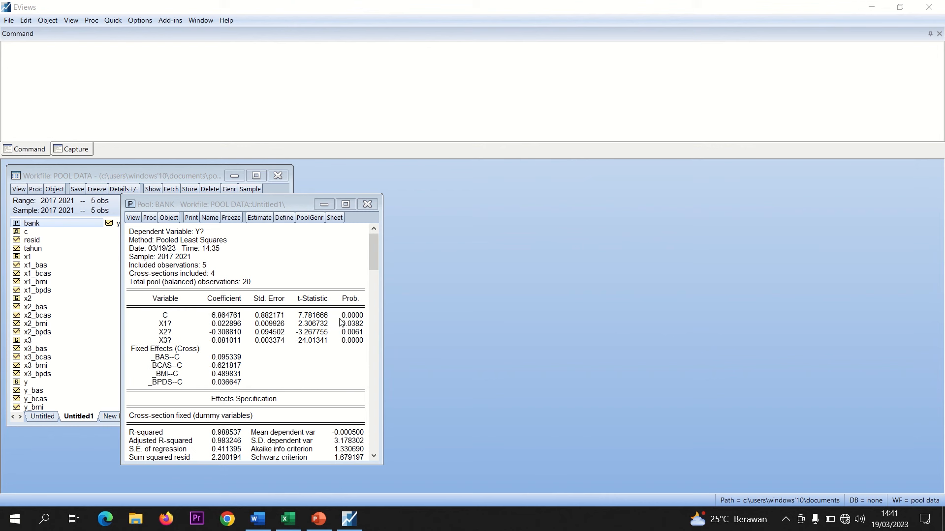
# Step: Examine the t-statistics and probabilities of X1–X3 and the fixed effects in the output, and compare them with Word's Hasil Uji t section
pyautogui.moveTo(343, 324); pyautogui.dragTo(353, 343)
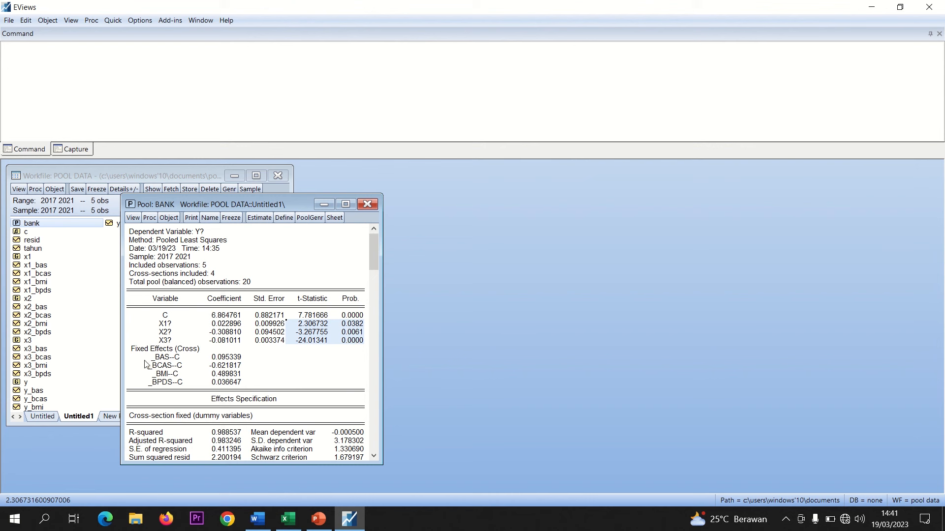
pyautogui.moveTo(153, 359); pyautogui.dragTo(238, 386)
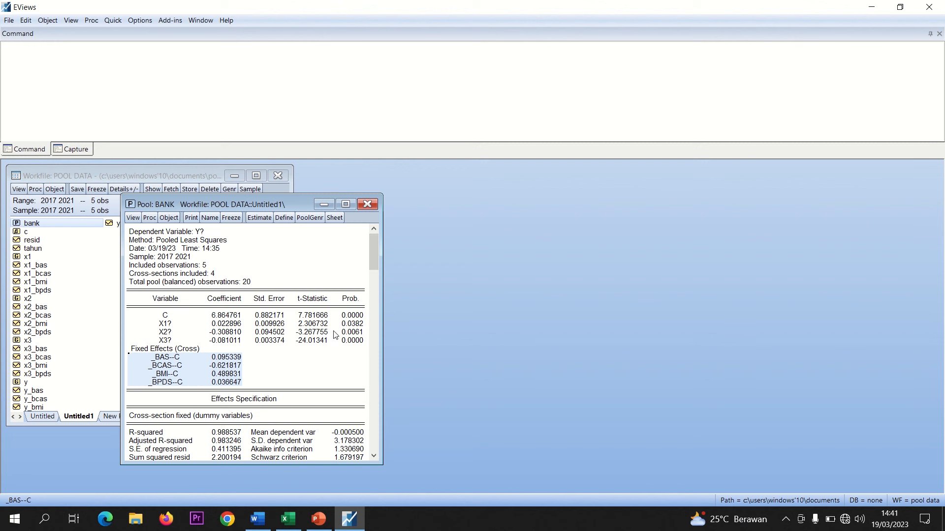
pyautogui.click(300, 326)
pyautogui.moveTo(358, 333); pyautogui.dragTo(362, 341)
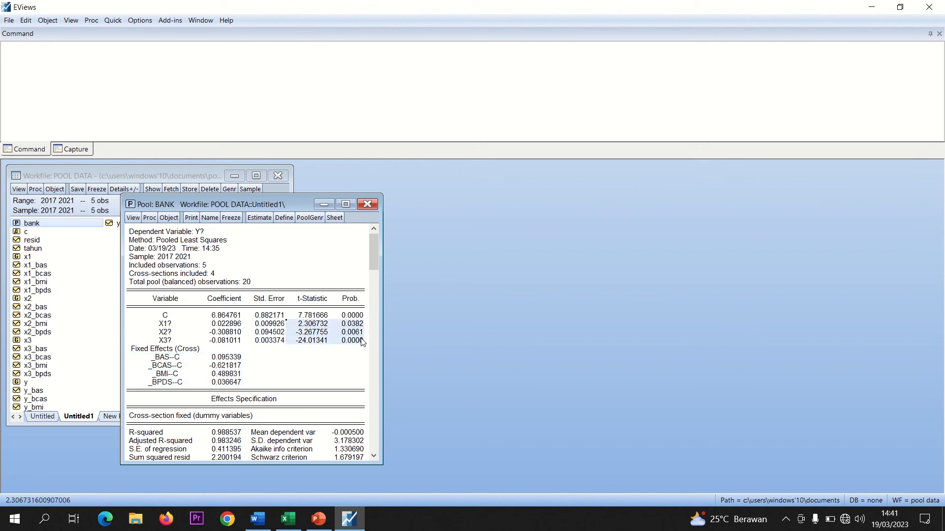
pyautogui.click(263, 522)
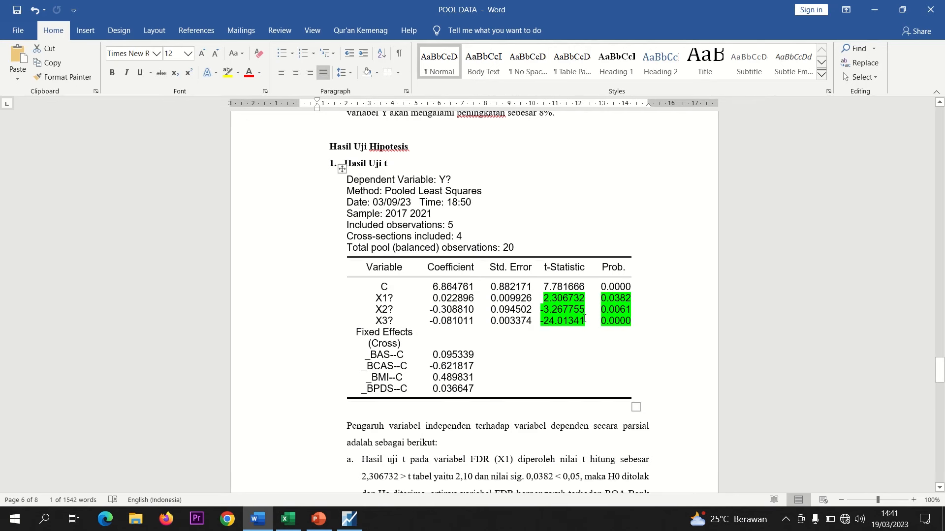
pyautogui.moveTo(941, 374); pyautogui.dragTo(941, 380)
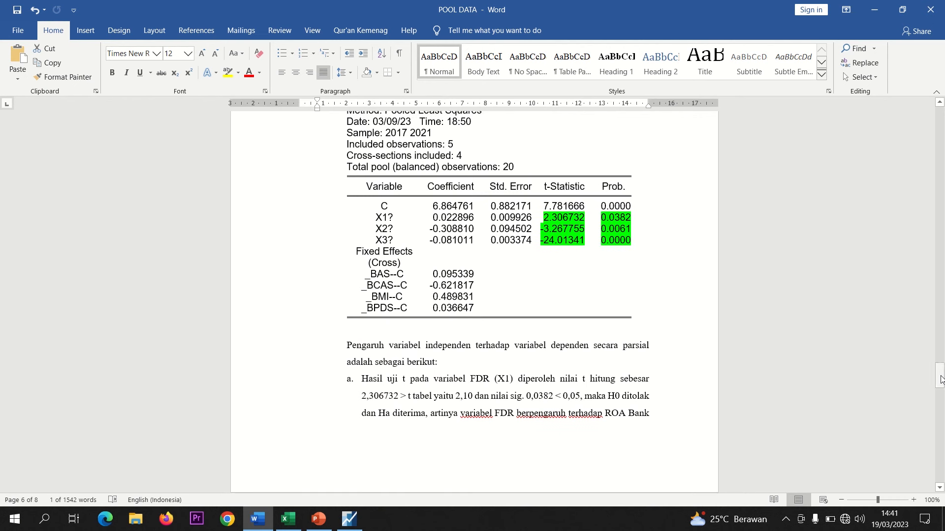
pyautogui.click(613, 224)
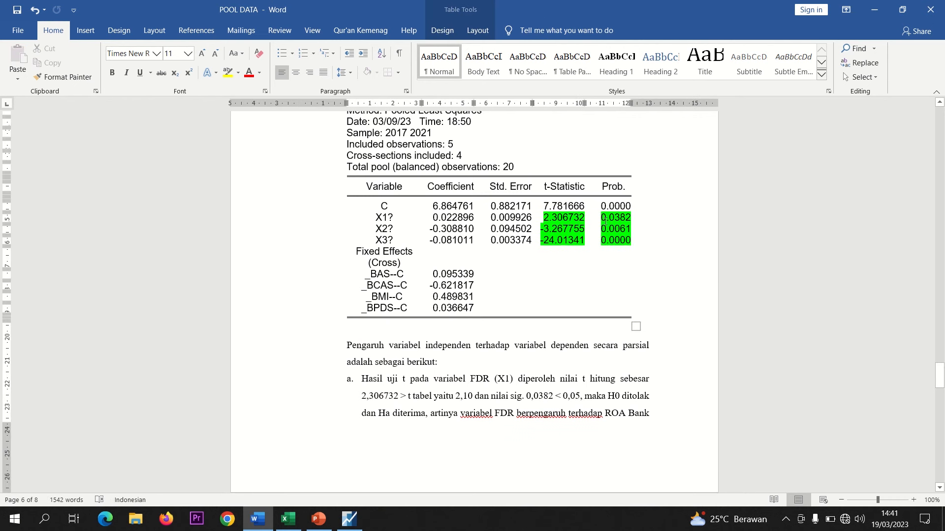
pyautogui.moveTo(609, 222); pyautogui.dragTo(625, 244)
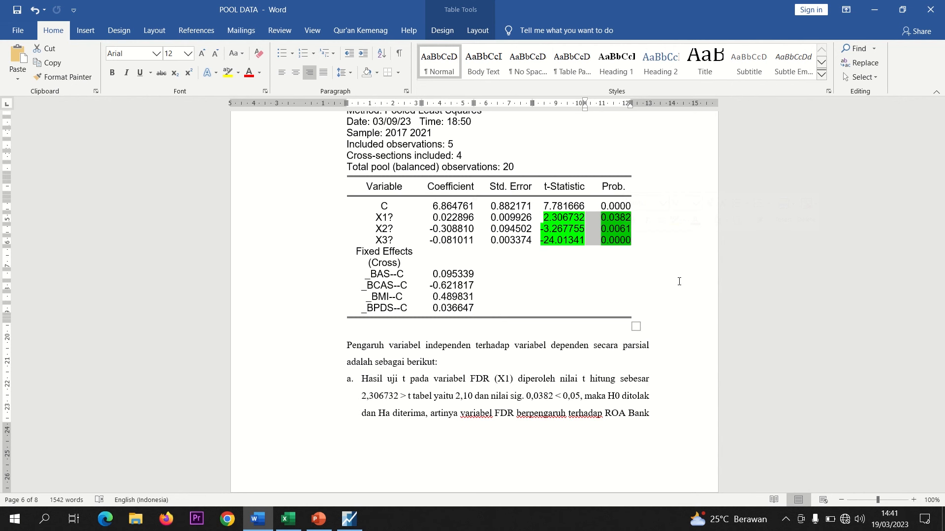
pyautogui.click(428, 382)
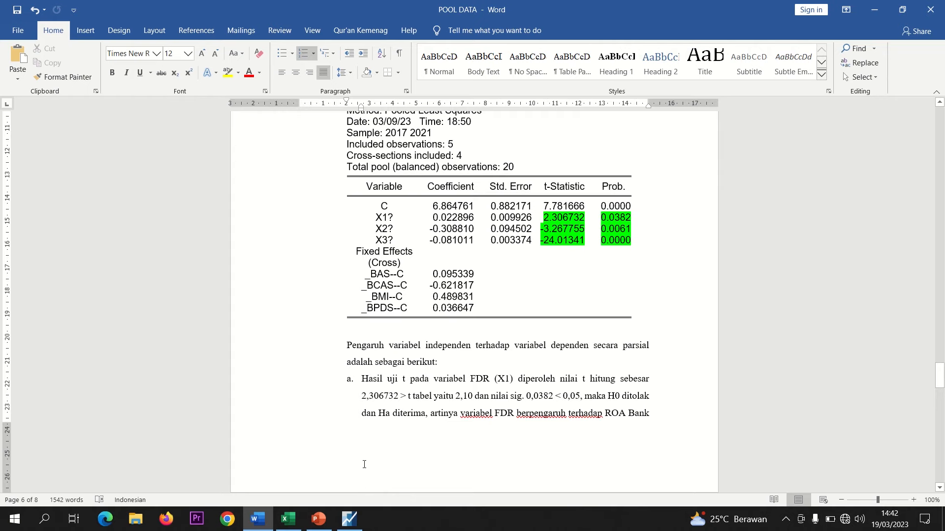
# Step: Switch to the Book2 workbook in Excel and calculate the t tabel value in H13 with =TINV(I10;18)
pyautogui.click(288, 519)
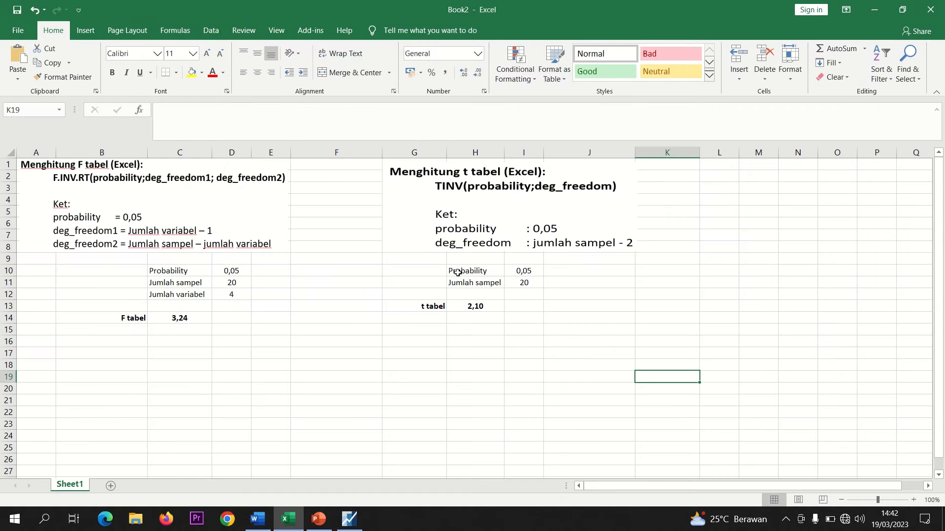
pyautogui.click(530, 270)
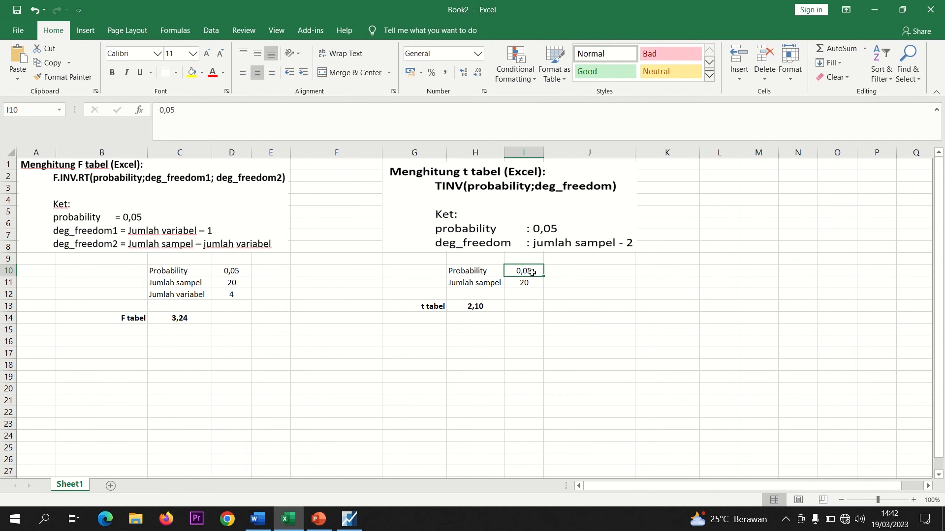
pyautogui.click(523, 282)
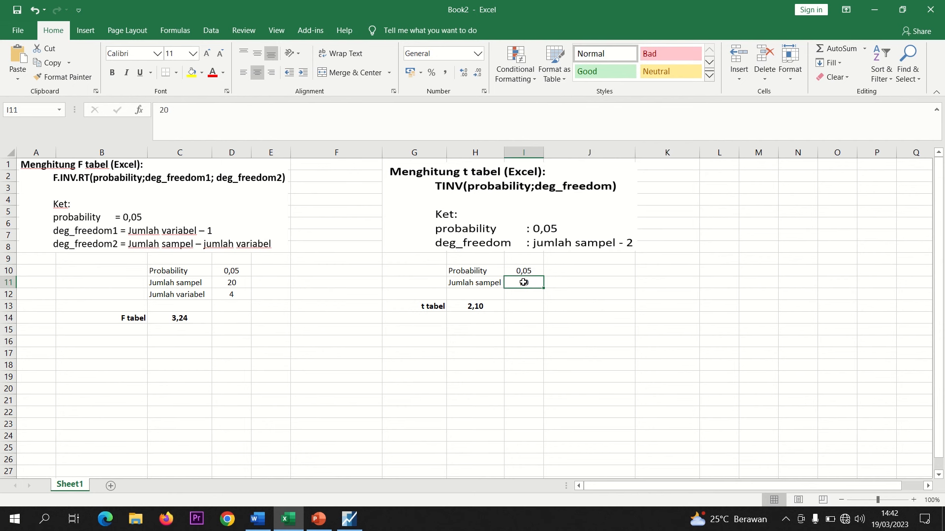
pyautogui.click(475, 305)
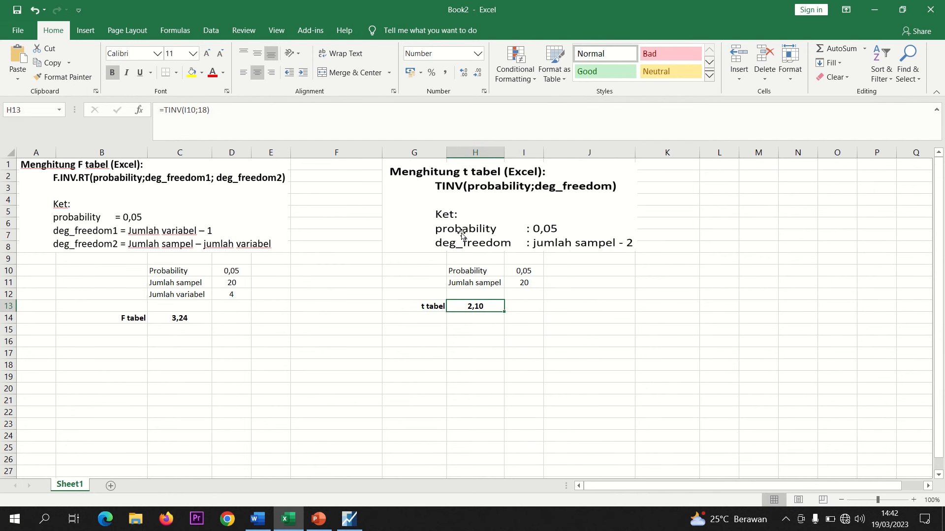
pyautogui.write('=tinv')
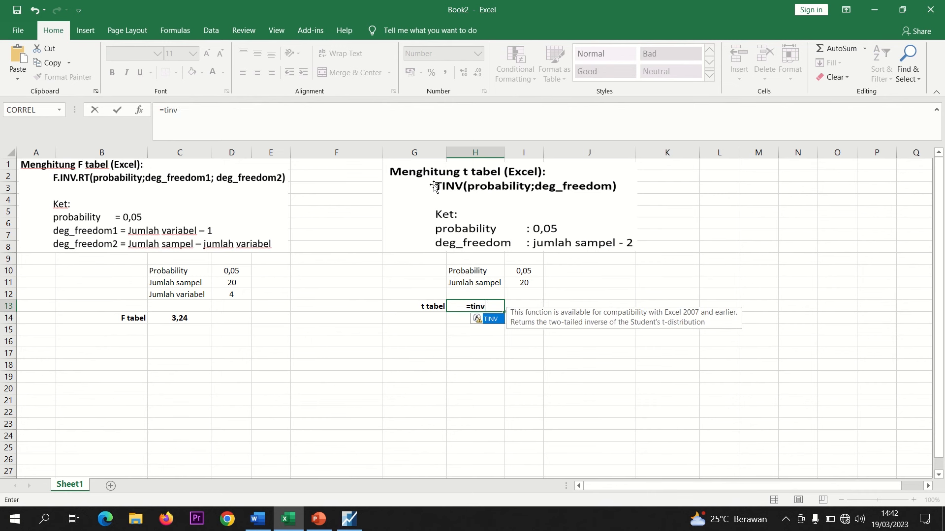
pyautogui.write('(')
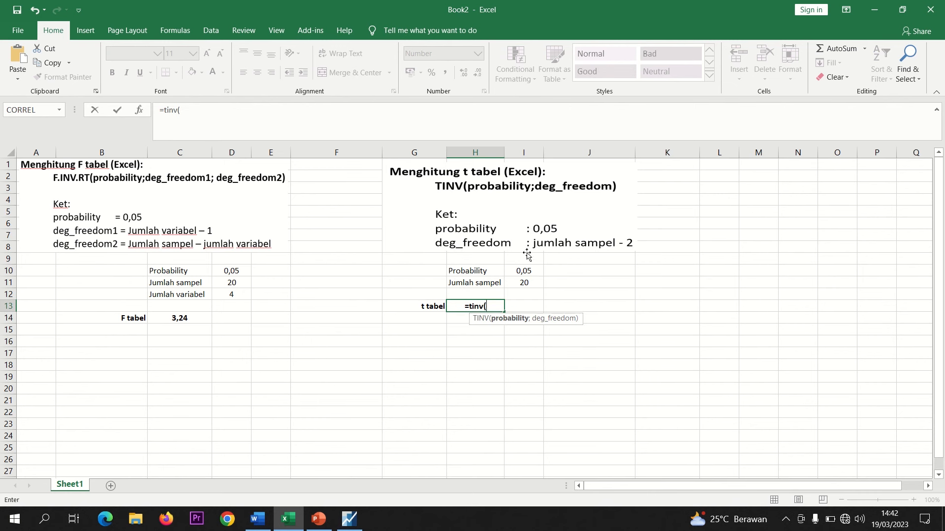
pyautogui.click(525, 271)
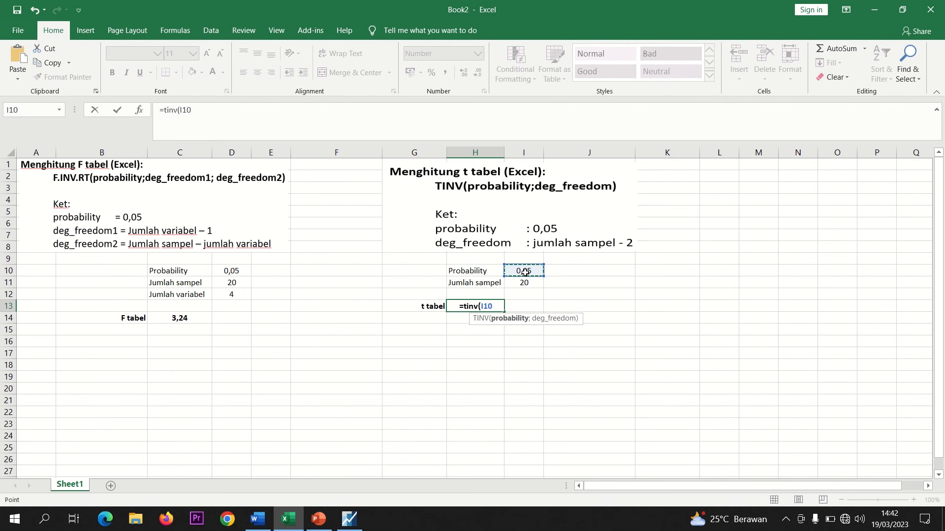
pyautogui.write(';')
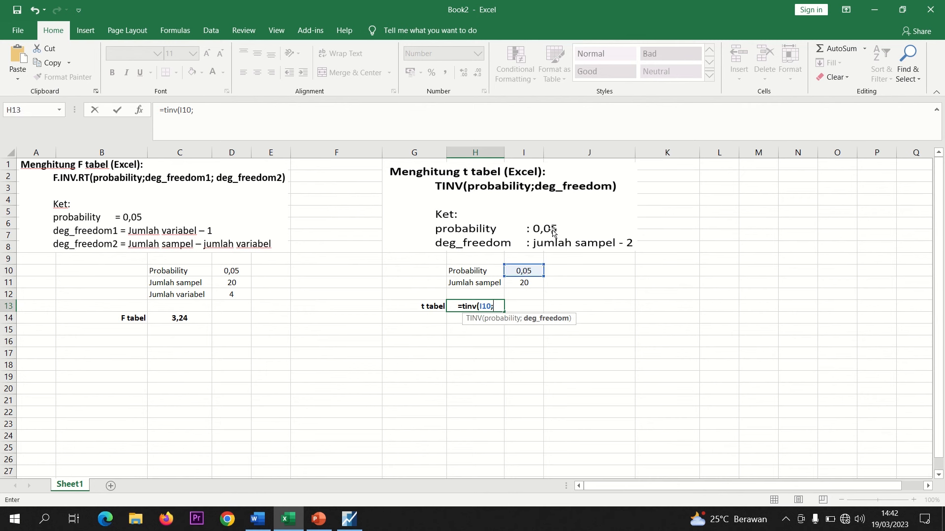
pyautogui.click(525, 282)
pyautogui.write('-2)')
pyautogui.press('Return')
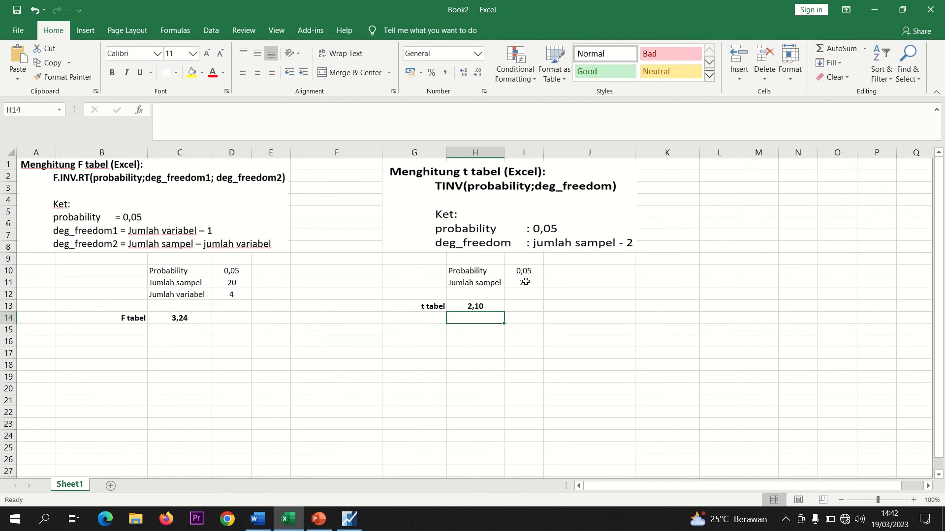
pyautogui.press('Up')
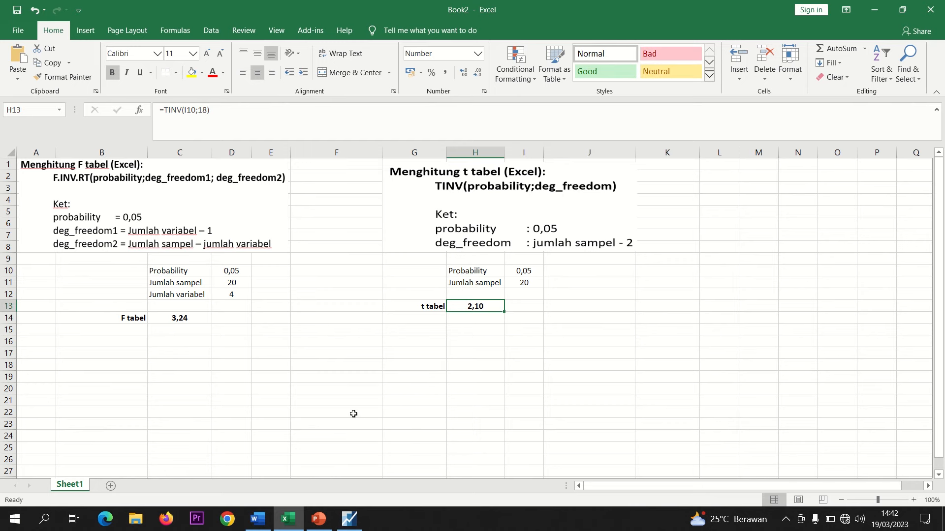
# Step: Check the FDR t-test conclusion in Word, then switch to PowerPoint and color the Ha1 hypothesis on the HIPOTESIS slide green
pyautogui.click(256, 521)
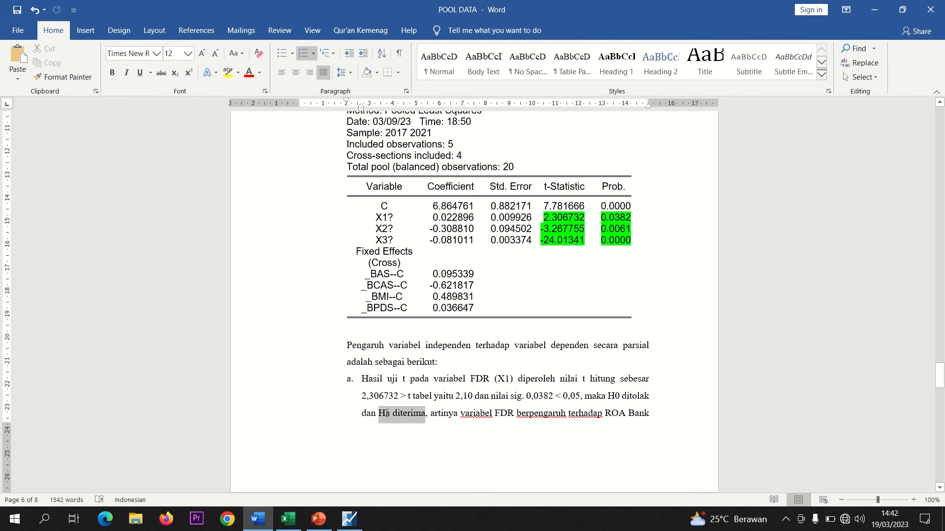
pyautogui.click(318, 519)
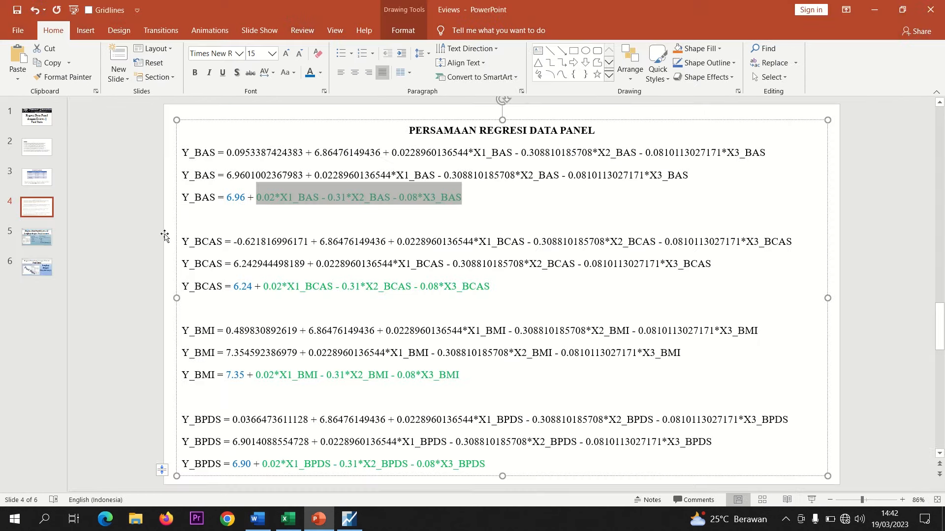
pyautogui.click(43, 148)
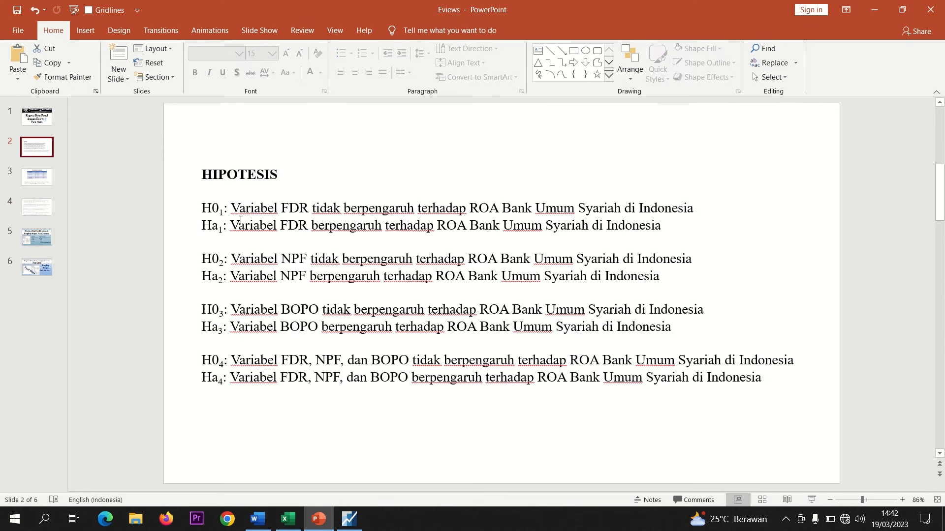
pyautogui.moveTo(663, 226); pyautogui.dragTo(215, 228)
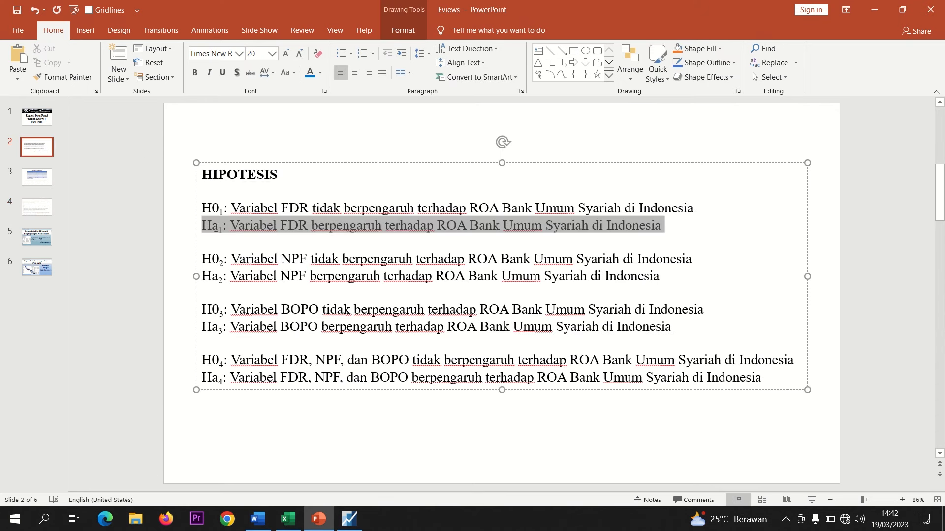
pyautogui.click(320, 73)
pyautogui.click(358, 168)
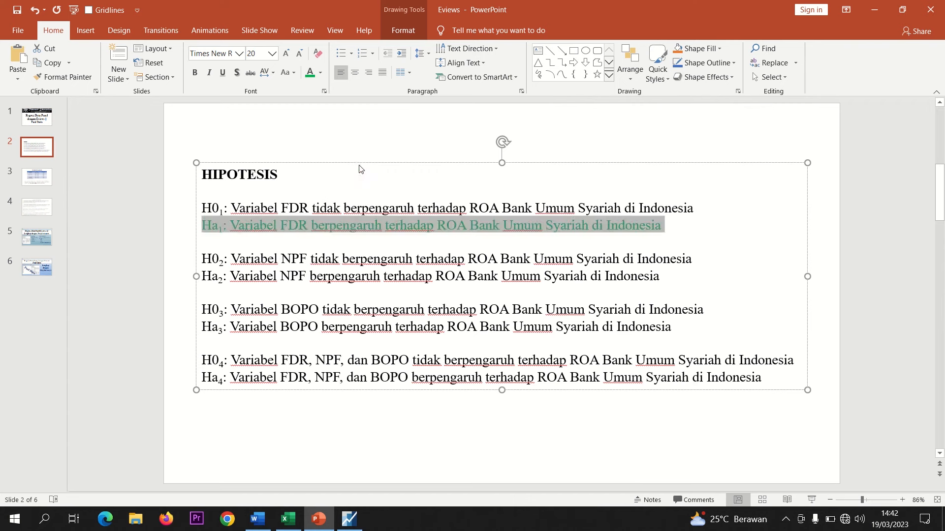
pyautogui.click(379, 276)
pyautogui.rightClick(379, 279)
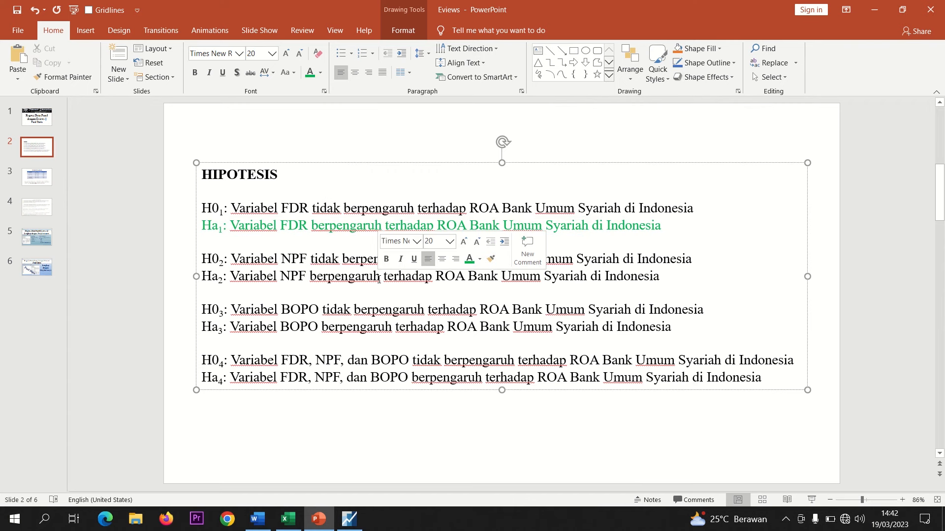
# Step: Switch to Word and compare the t-statistics and probabilities in the estimation table with the written t-test interpretations for FDR and NPF
pyautogui.click(258, 518)
pyautogui.click(668, 406)
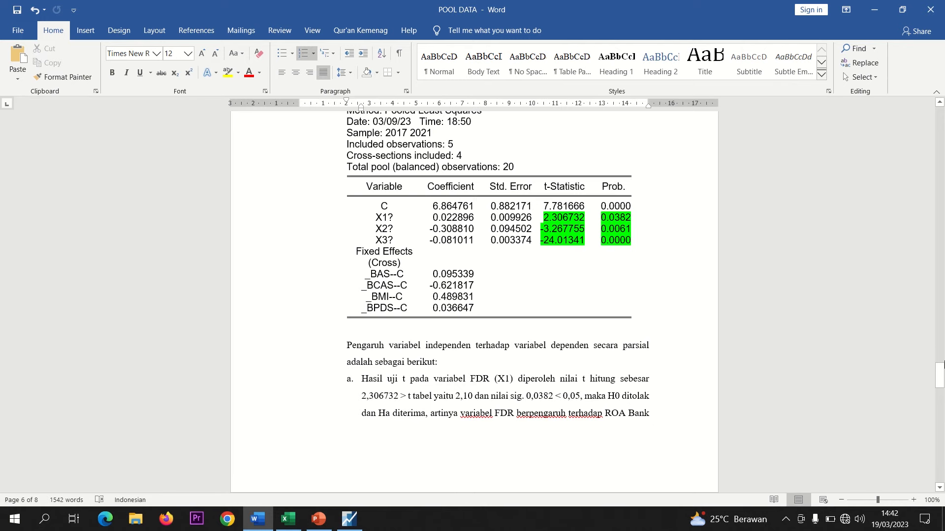
pyautogui.click(940, 376)
pyautogui.moveTo(940, 375); pyautogui.dragTo(941, 399)
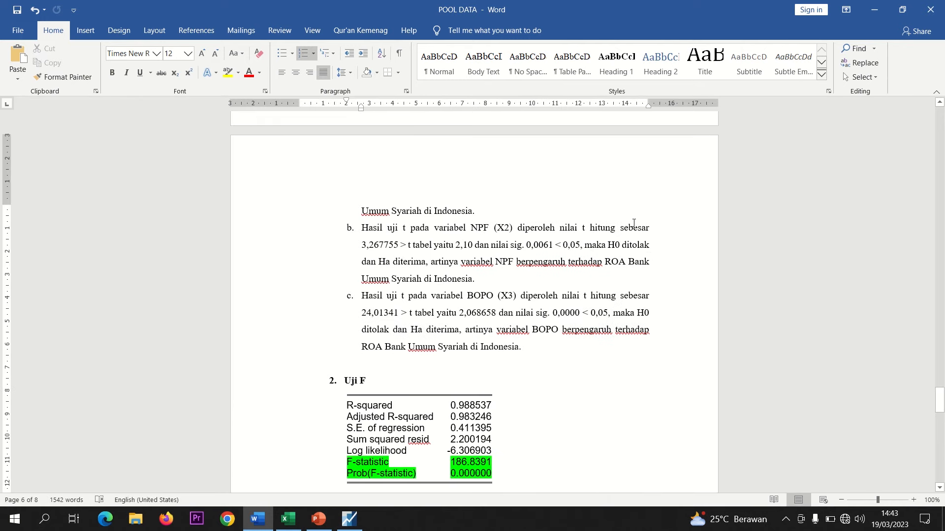
pyautogui.moveTo(940, 400); pyautogui.dragTo(929, 376)
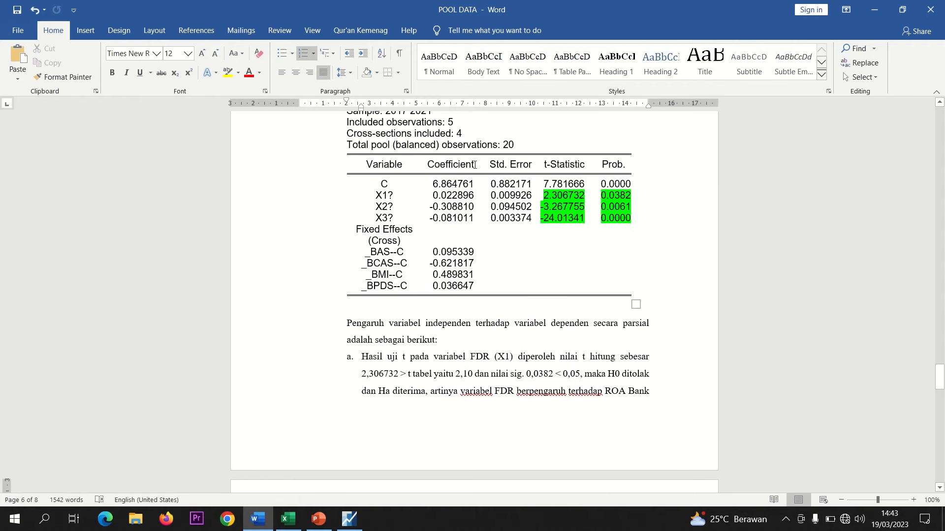
pyautogui.rightClick(540, 209)
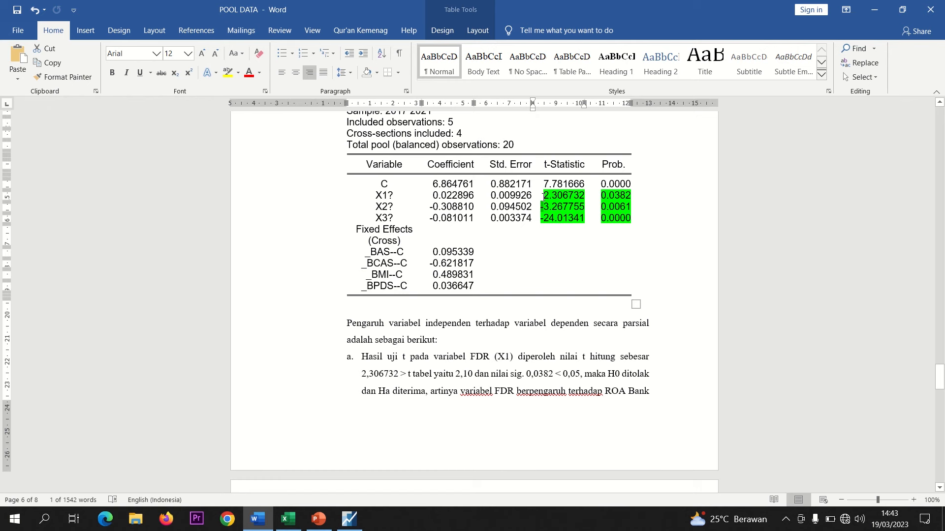
pyautogui.moveTo(940, 381); pyautogui.dragTo(940, 406)
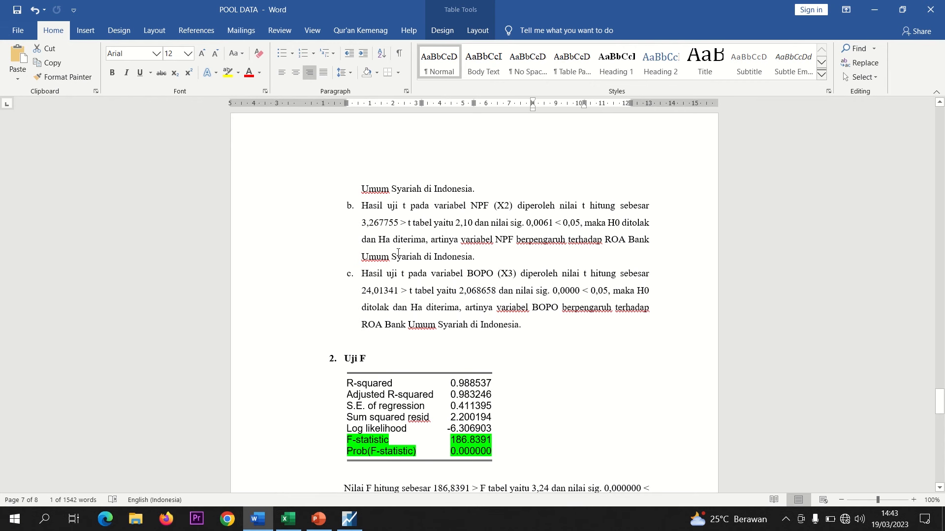
# Step: Switch to PowerPoint and color the Ha2 hypothesis about NPF green
pyautogui.click(318, 519)
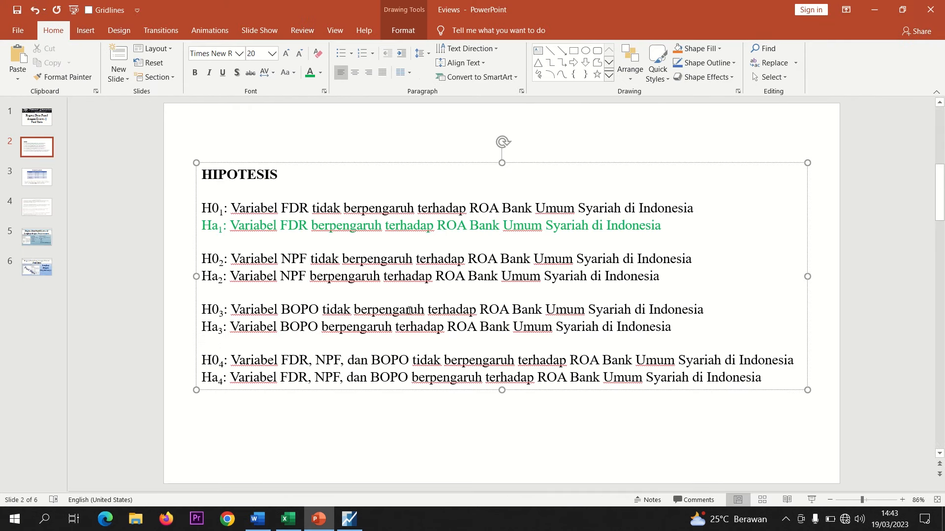
pyautogui.moveTo(663, 277); pyautogui.dragTo(202, 276)
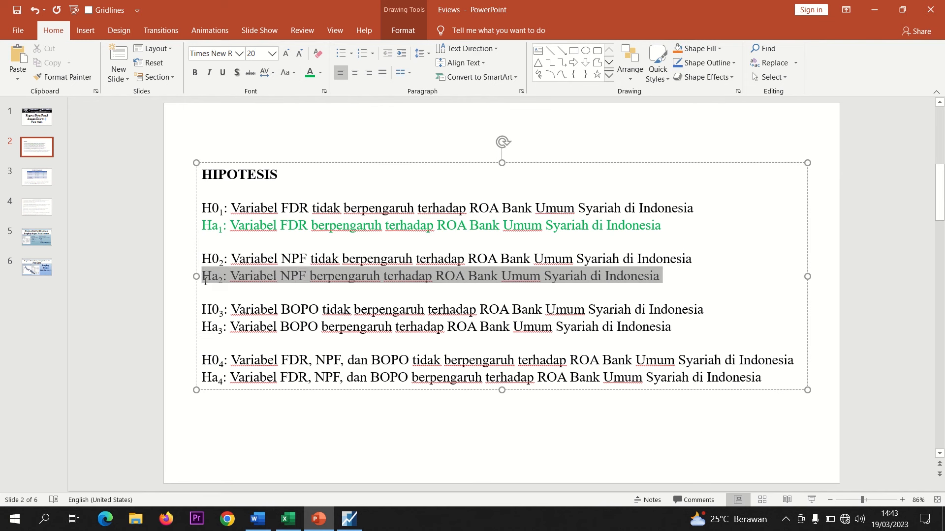
pyautogui.click(306, 76)
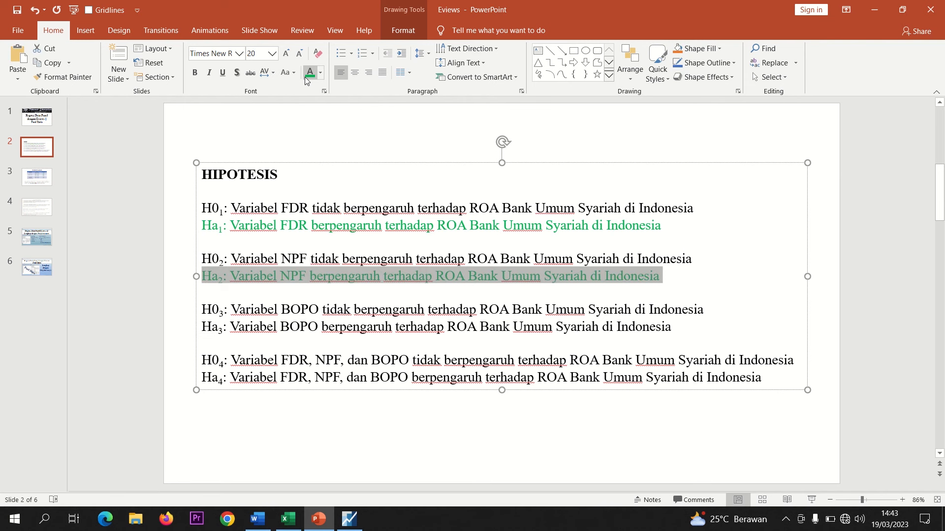
# Step: Read the BOPO t-test interpretation in Word, and color the Ha3 hypothesis green on PowerPoint's HIPOTESIS slide
pyautogui.click(258, 519)
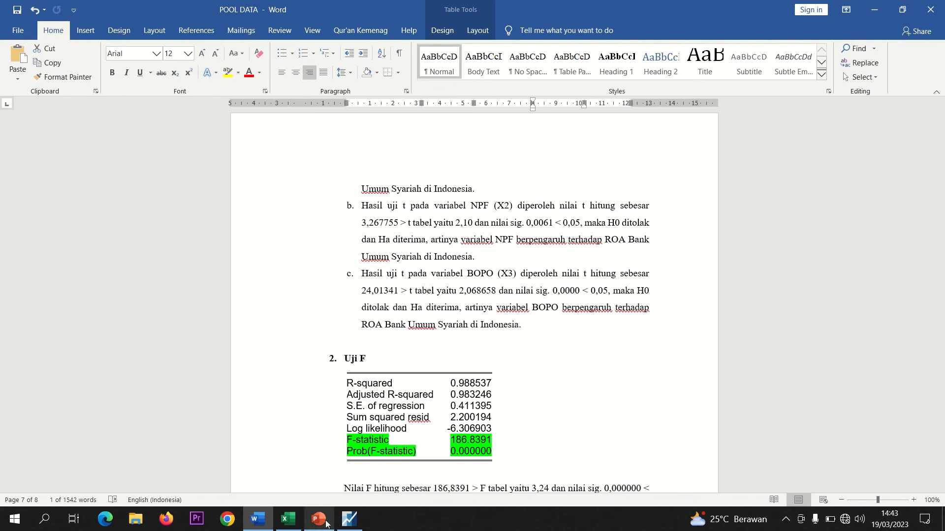
pyautogui.moveTo(428, 16)
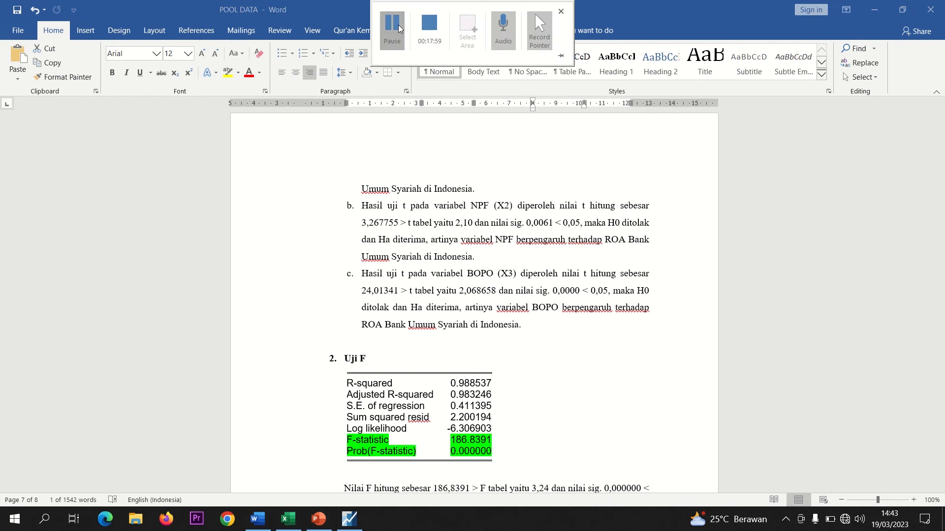
pyautogui.click(316, 521)
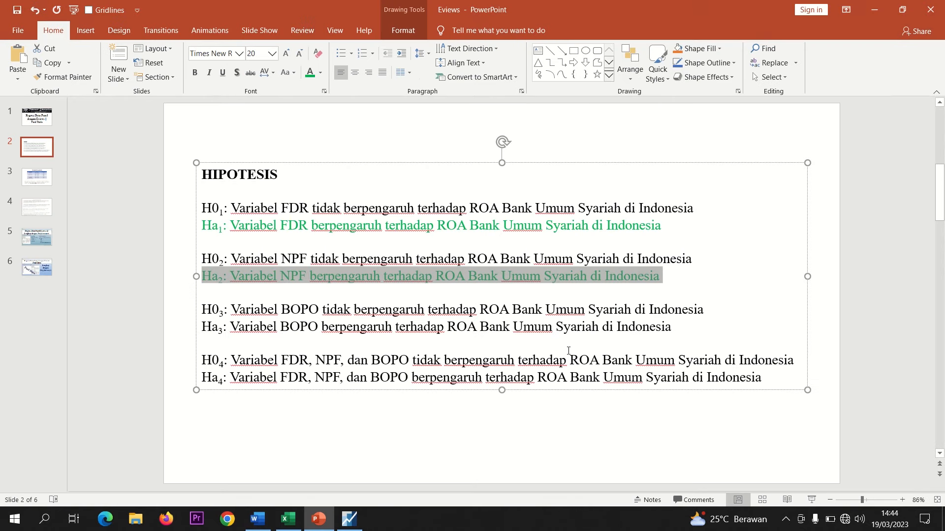
pyautogui.moveTo(676, 333); pyautogui.dragTo(209, 322)
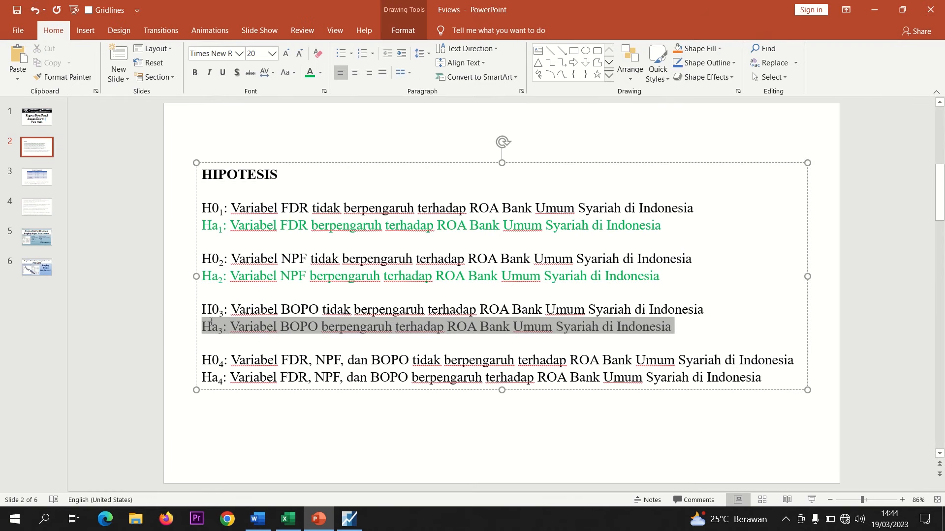
pyautogui.click(310, 72)
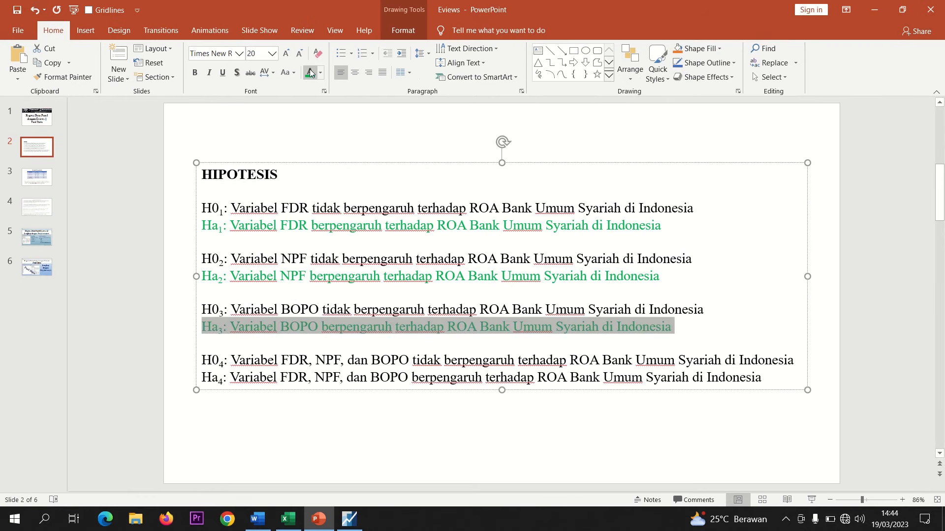
# Step: Switch to Word and review the Uji F section below the t-test interpretations
pyautogui.click(261, 525)
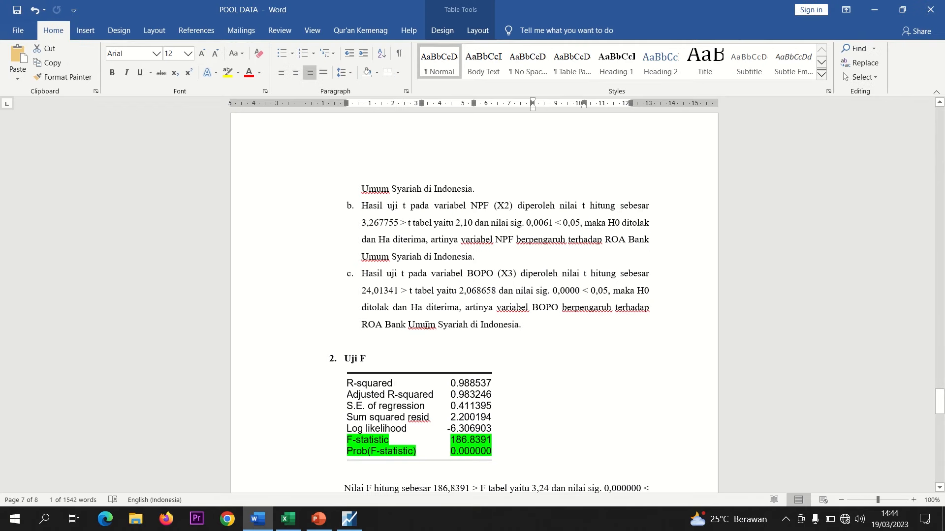
pyautogui.click(429, 329)
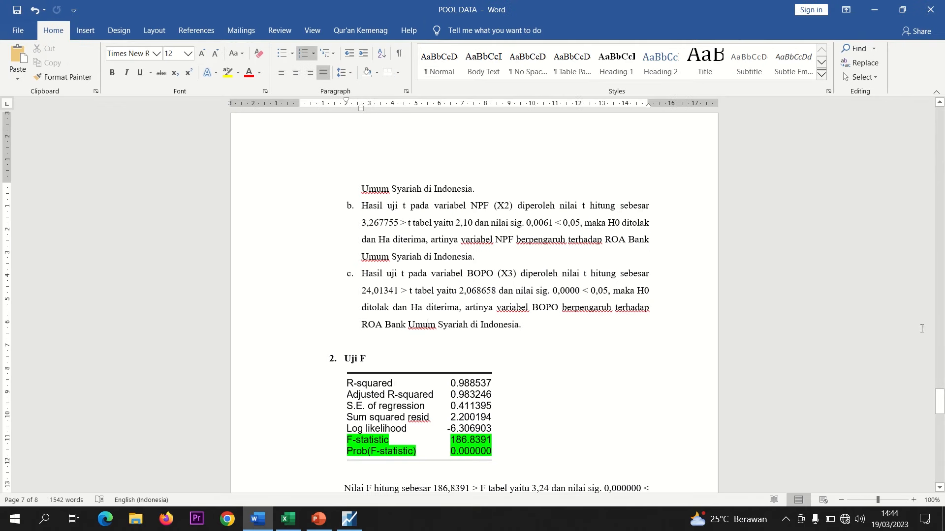
pyautogui.click(940, 397)
pyautogui.moveTo(940, 397); pyautogui.dragTo(939, 412)
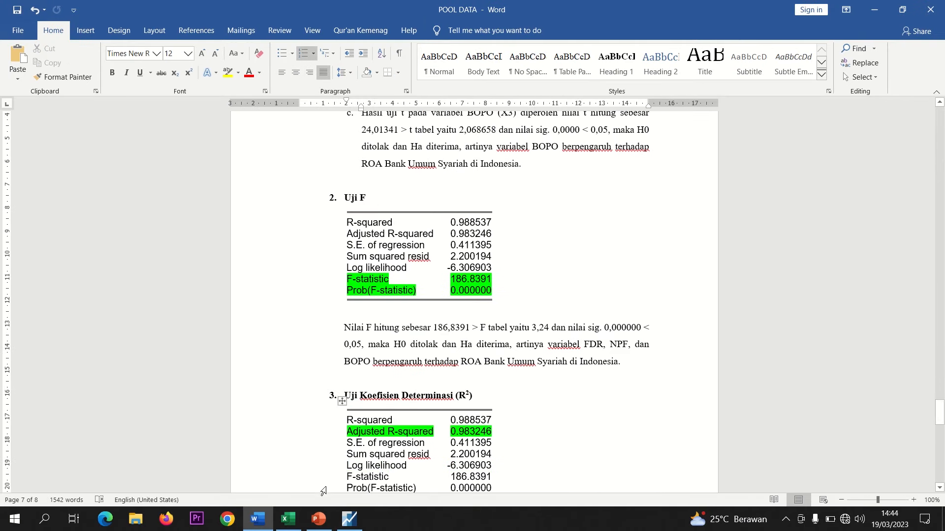
# Step: Switch to EViews, examine the F-statistic and Prob(F-statistic) in the BANK pool output, and compare them with Word's Uji F section
pyautogui.click(347, 521)
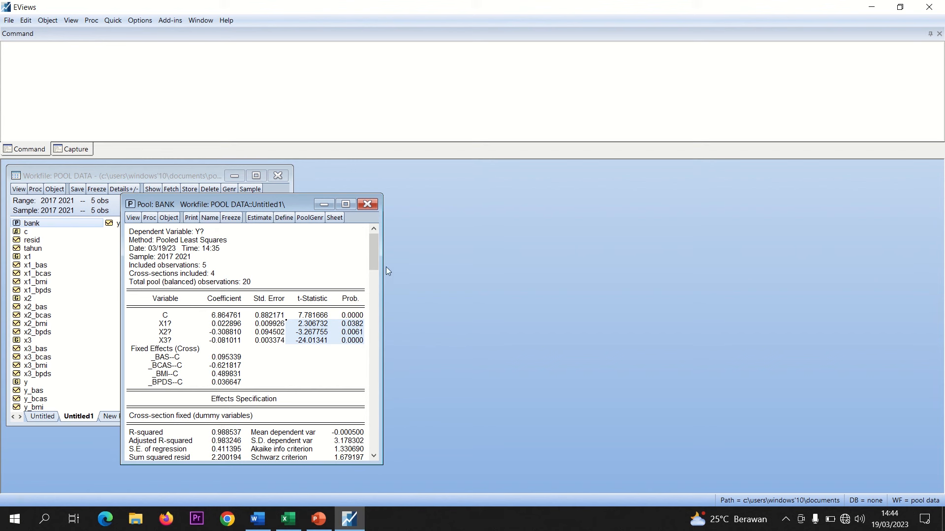
pyautogui.moveTo(376, 257); pyautogui.dragTo(380, 444)
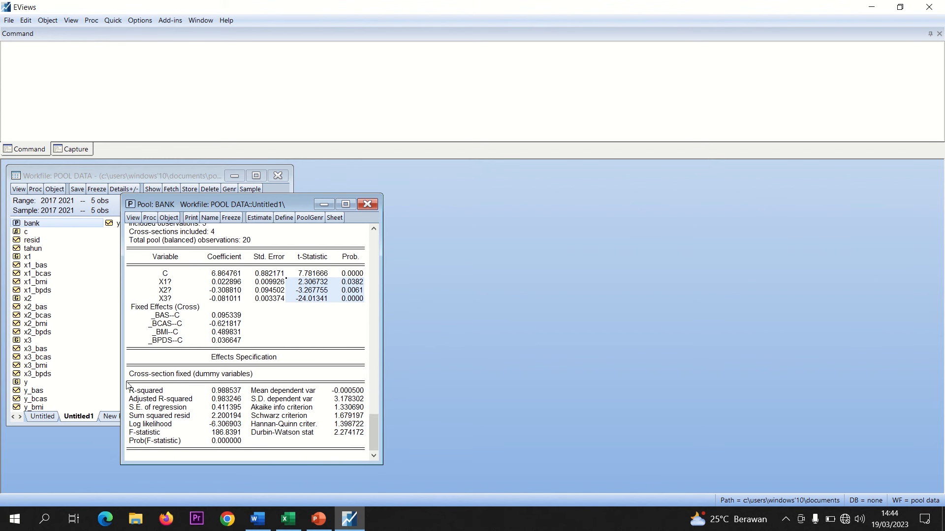
pyautogui.moveTo(128, 380); pyautogui.dragTo(229, 441)
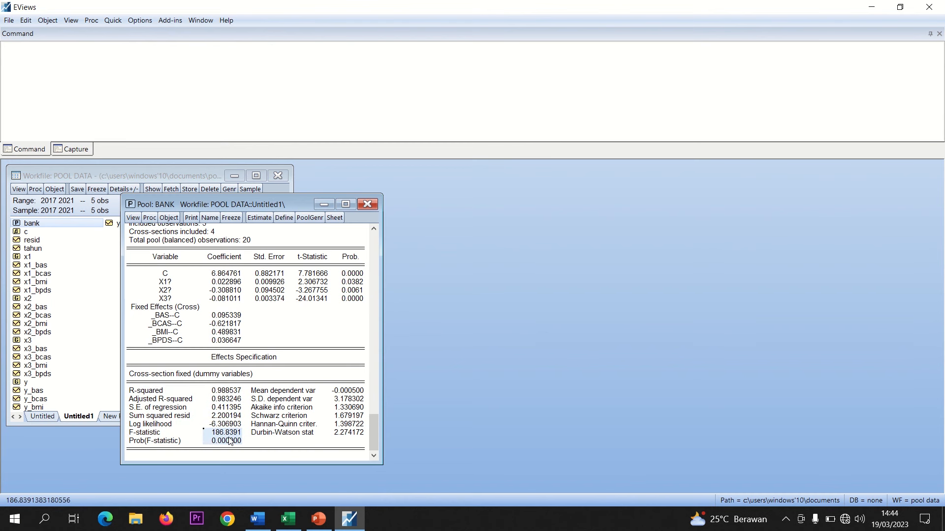
pyautogui.click(258, 519)
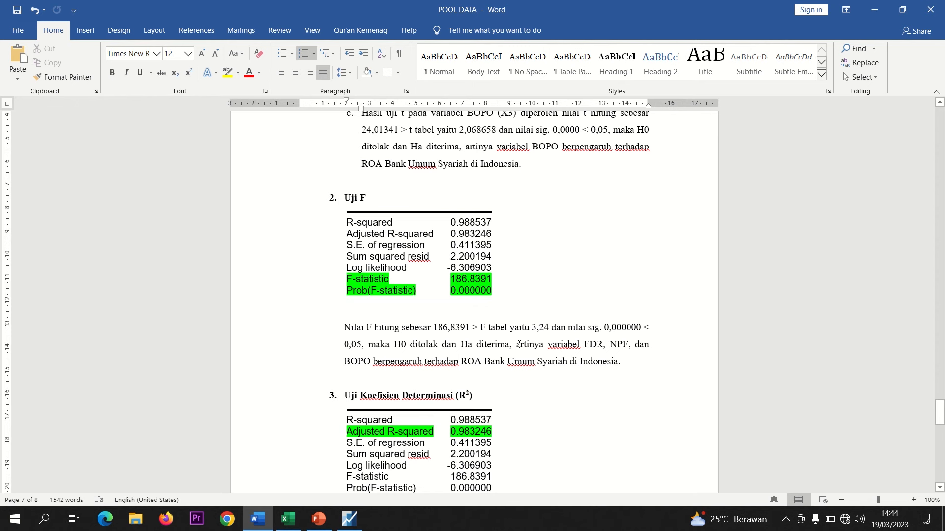
# Step: Switch to the Book2 workbook in Excel, review the sample and variable counts, and calculate the F tabel value in C14 with =F.INV.RT(D10;3;16)
pyautogui.click(294, 519)
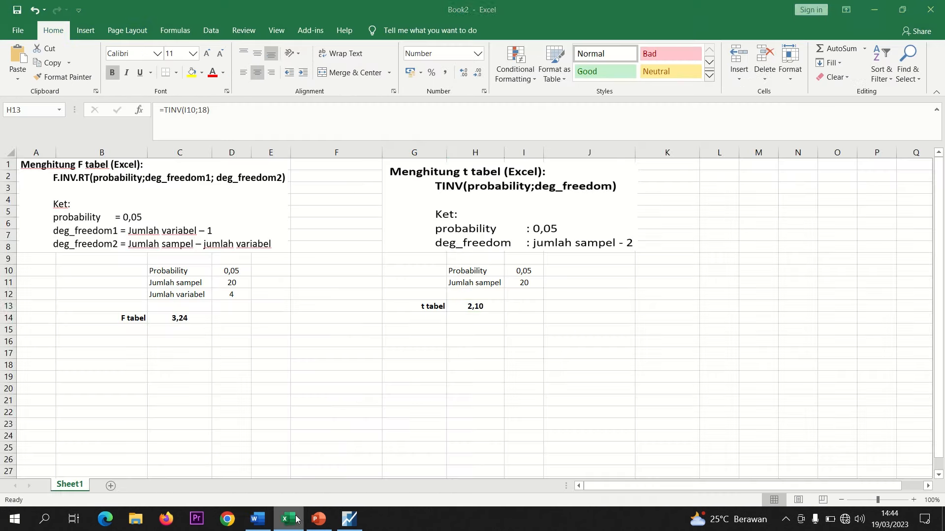
pyautogui.click(184, 318)
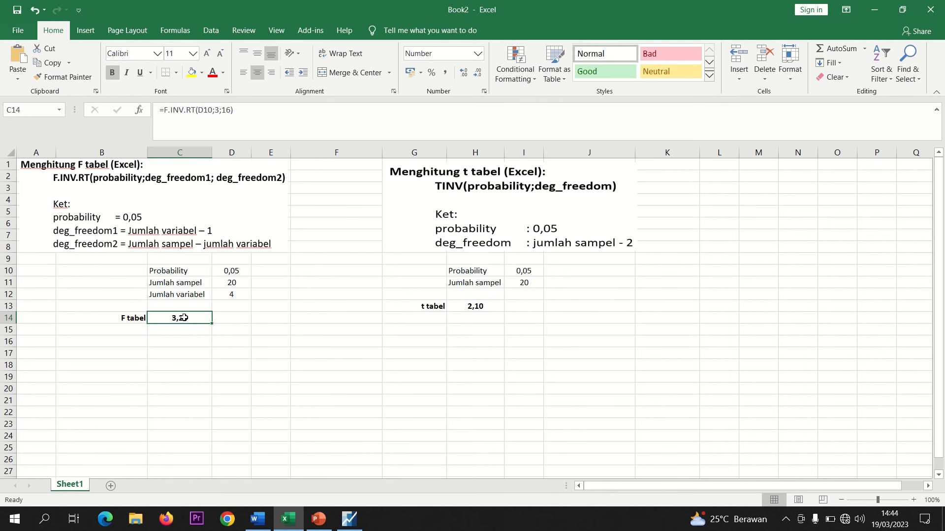
pyautogui.click(228, 282)
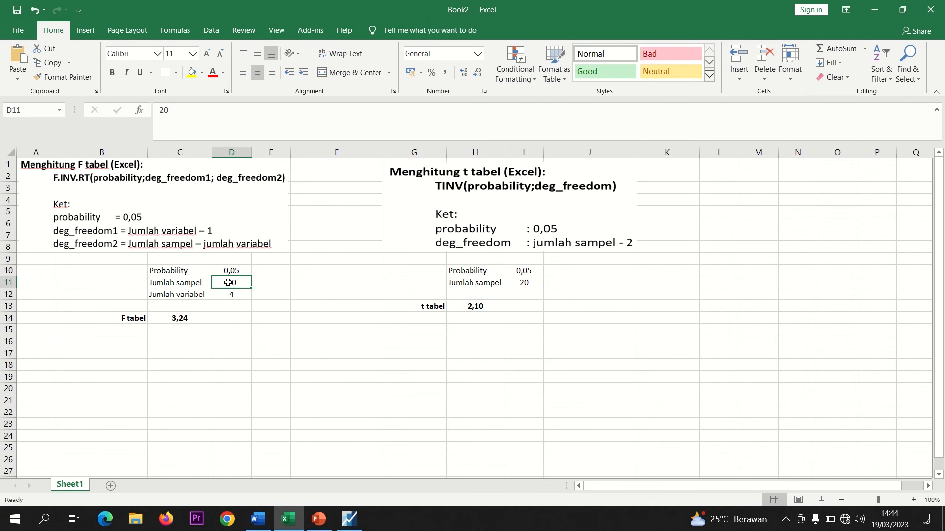
pyautogui.click(223, 296)
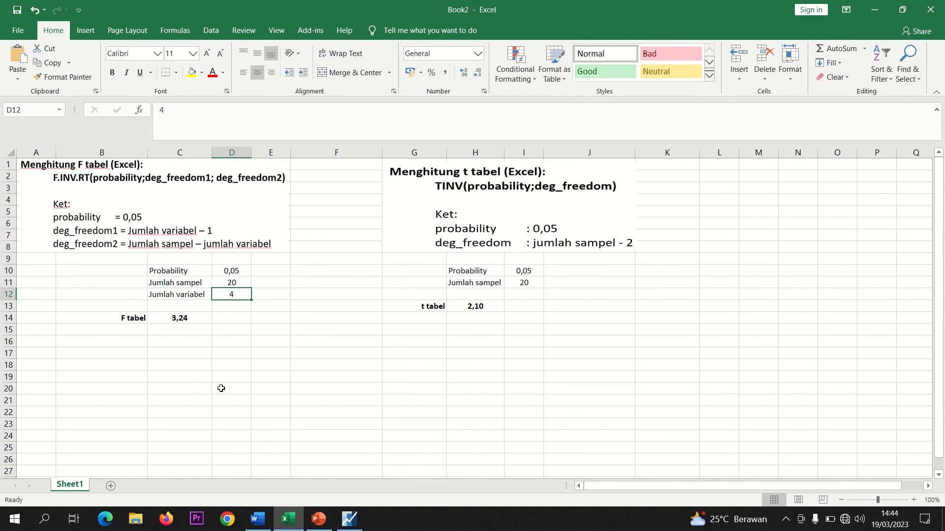
pyautogui.click(182, 320)
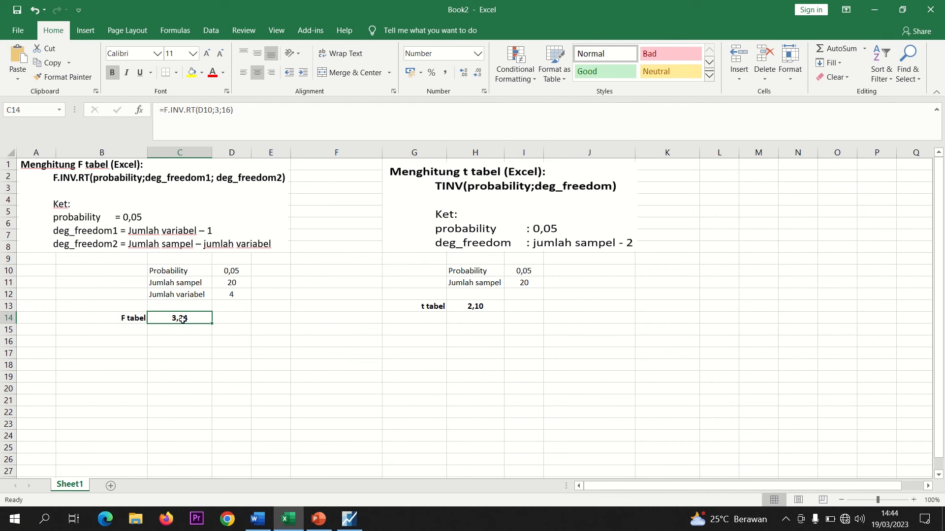
pyautogui.write('=f')
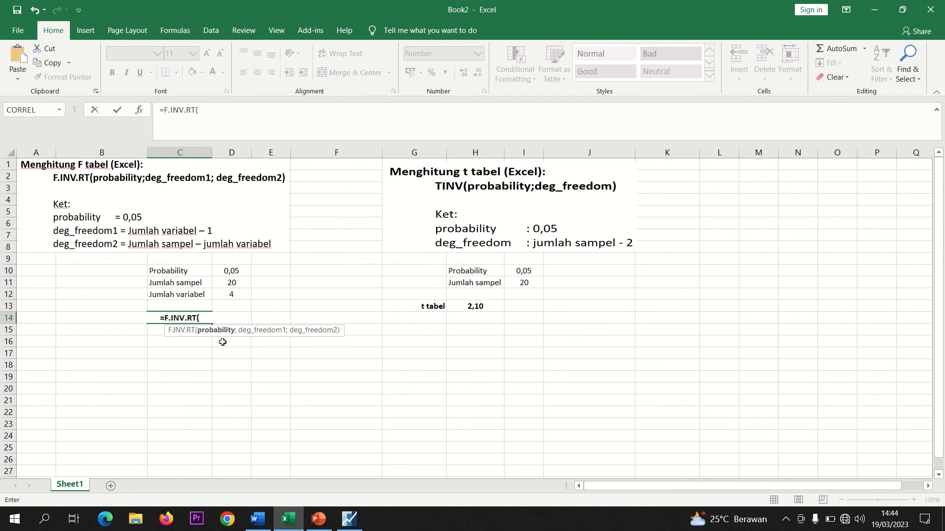
pyautogui.click(233, 271)
pyautogui.write(';')
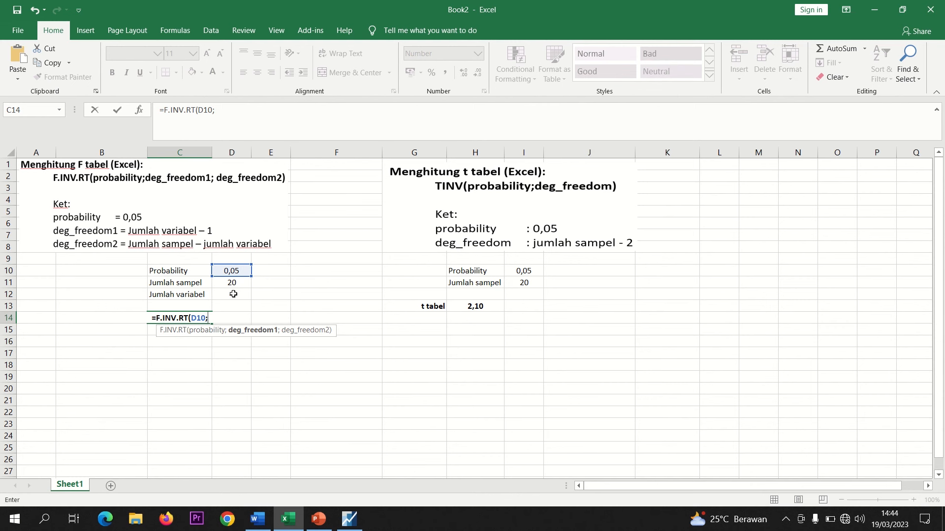
pyautogui.write('3;')
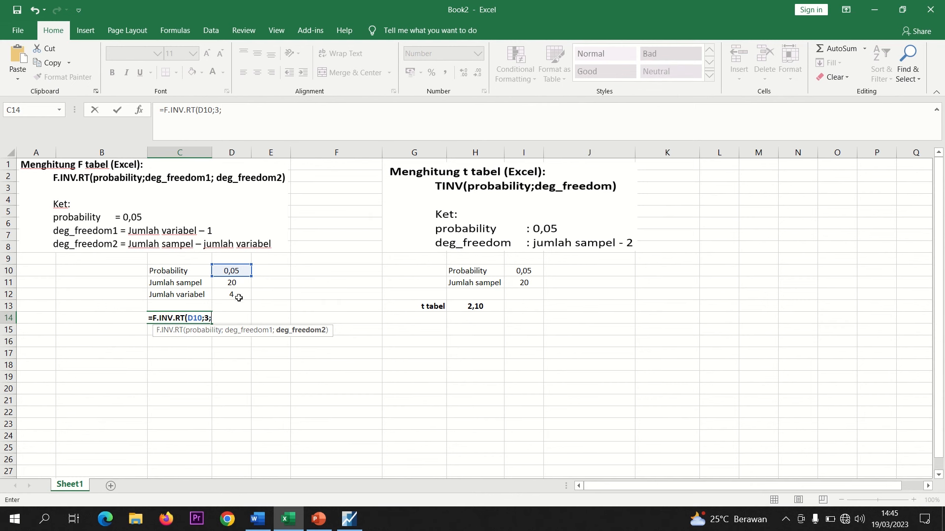
pyautogui.write('16)')
pyautogui.press('Return')
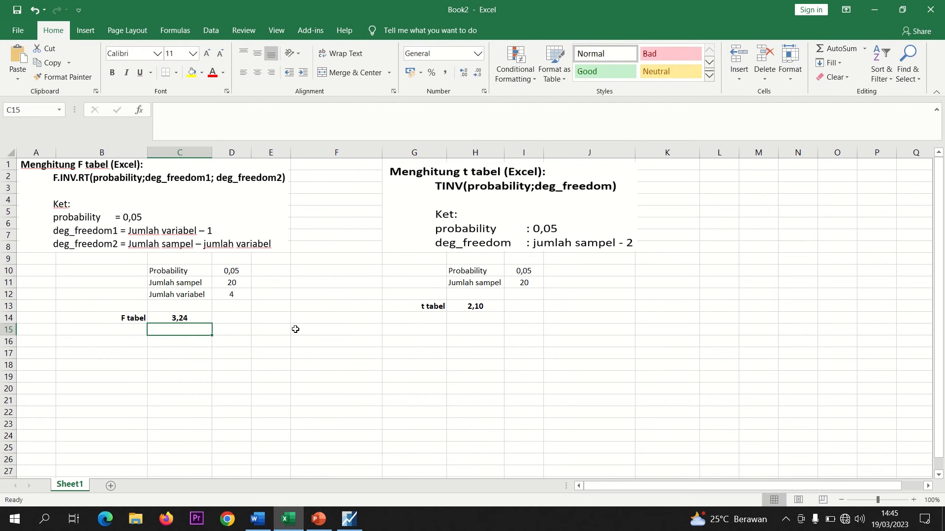
# Step: Read the Uji F interpretation in Word, and color the Ha4 hypothesis green on PowerPoint's HIPOTESIS slide
pyautogui.click(257, 519)
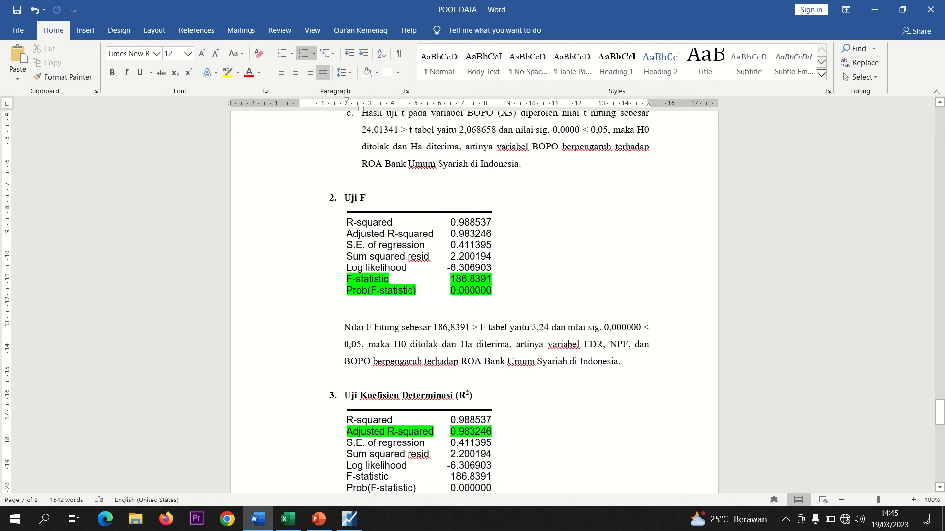
pyautogui.click(318, 519)
pyautogui.moveTo(770, 379); pyautogui.dragTo(215, 377)
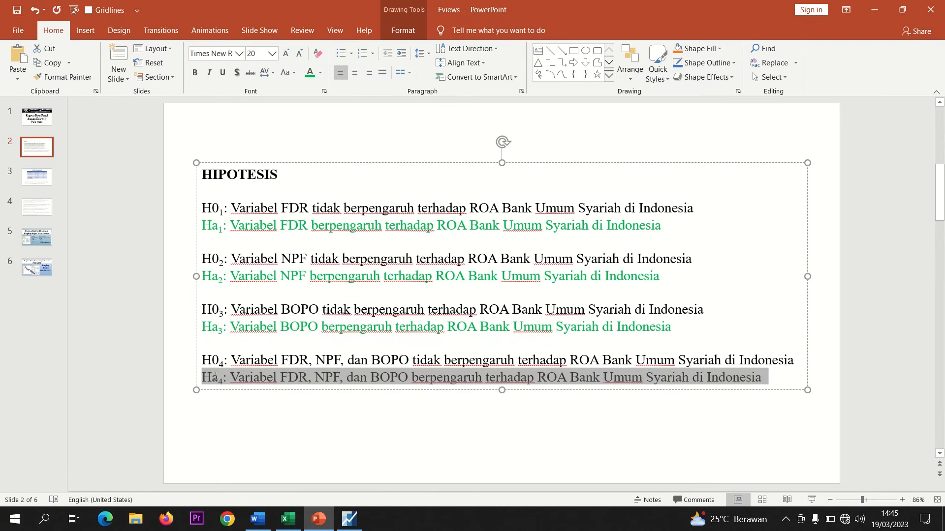
pyautogui.click(309, 73)
pyautogui.click(280, 445)
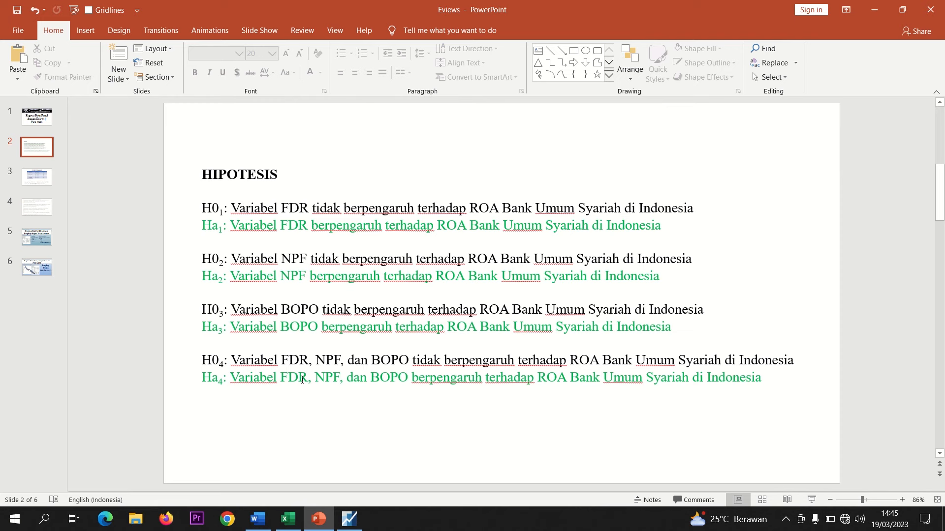
# Step: Switch to Word and review the Uji Koefisien Determinasi (R2) section, its adjusted R Square interpretation, and the REFERENSI list
pyautogui.click(257, 519)
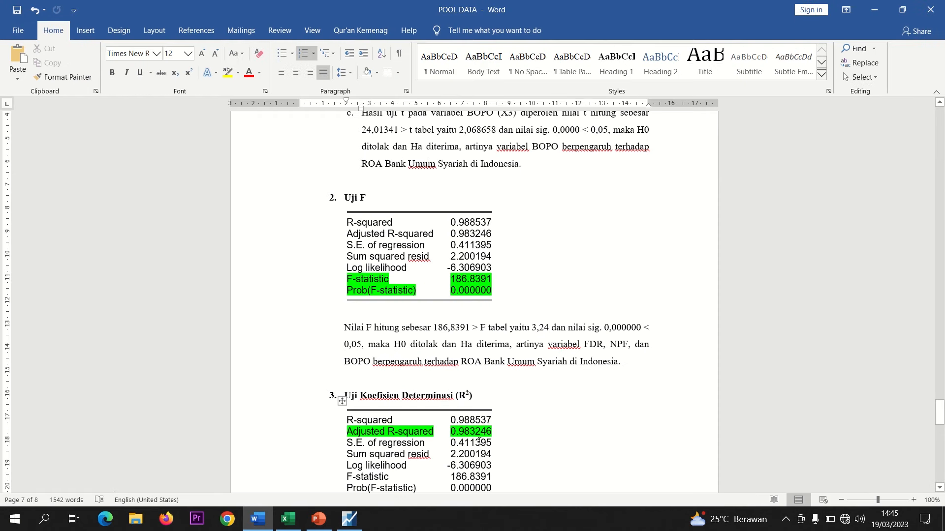
pyautogui.click(572, 363)
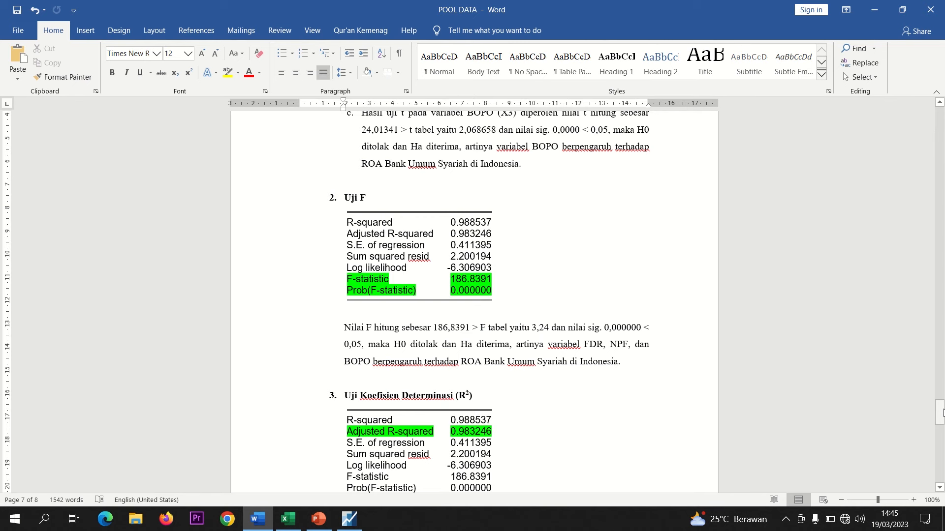
pyautogui.moveTo(941, 413); pyautogui.dragTo(942, 422)
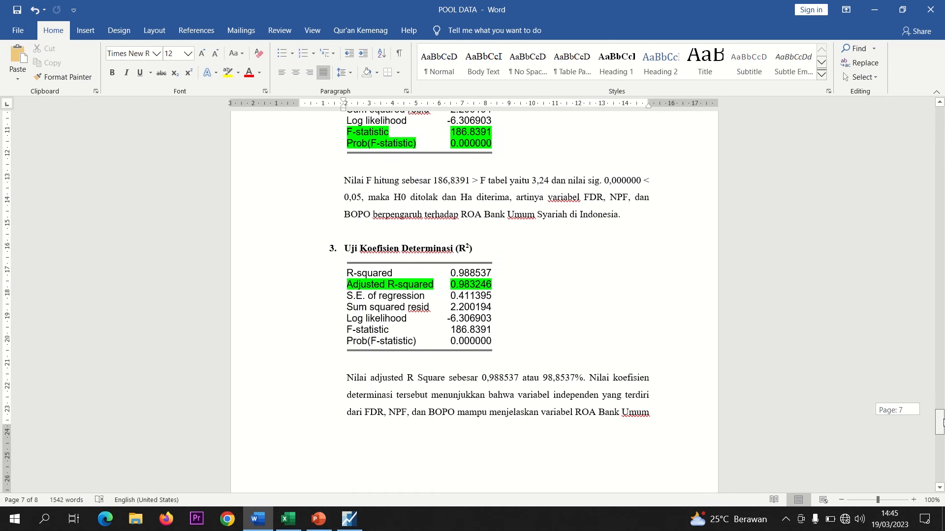
pyautogui.moveTo(942, 422); pyautogui.dragTo(942, 431)
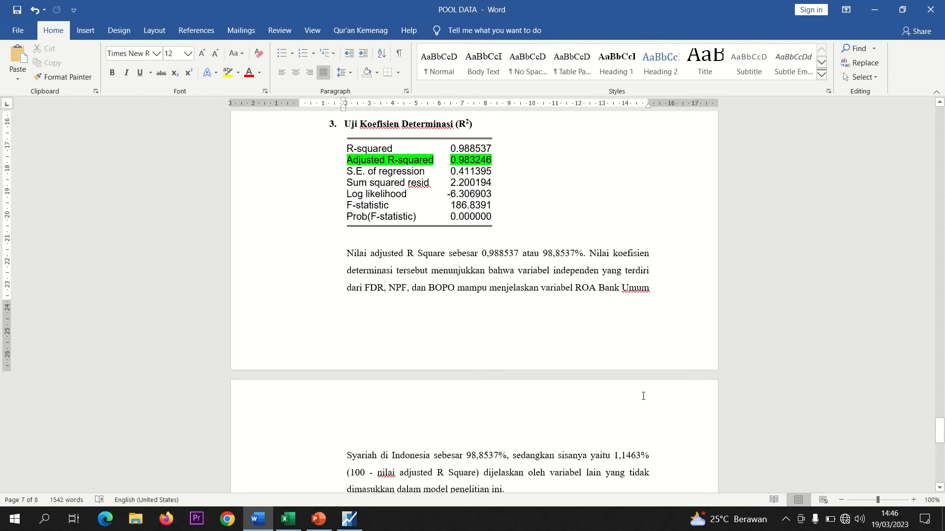
pyautogui.click(940, 487)
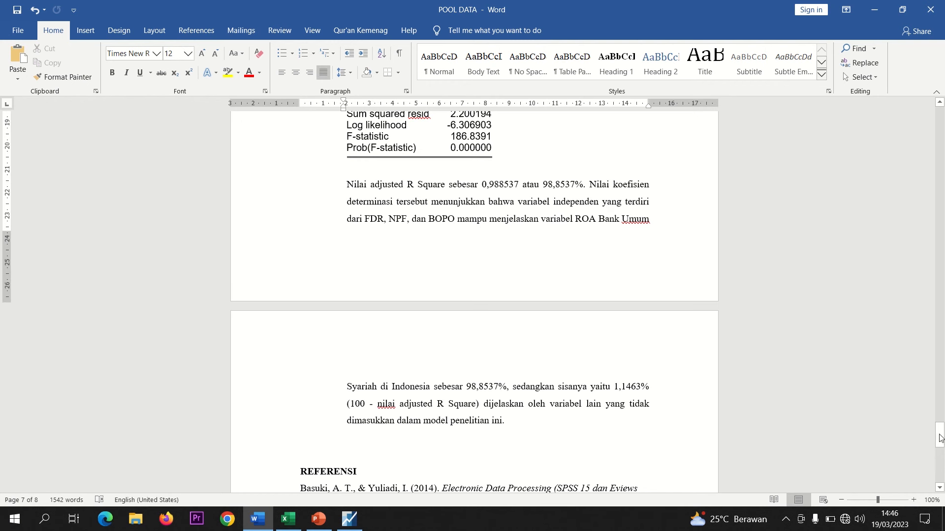
pyautogui.moveTo(940, 436); pyautogui.dragTo(941, 453)
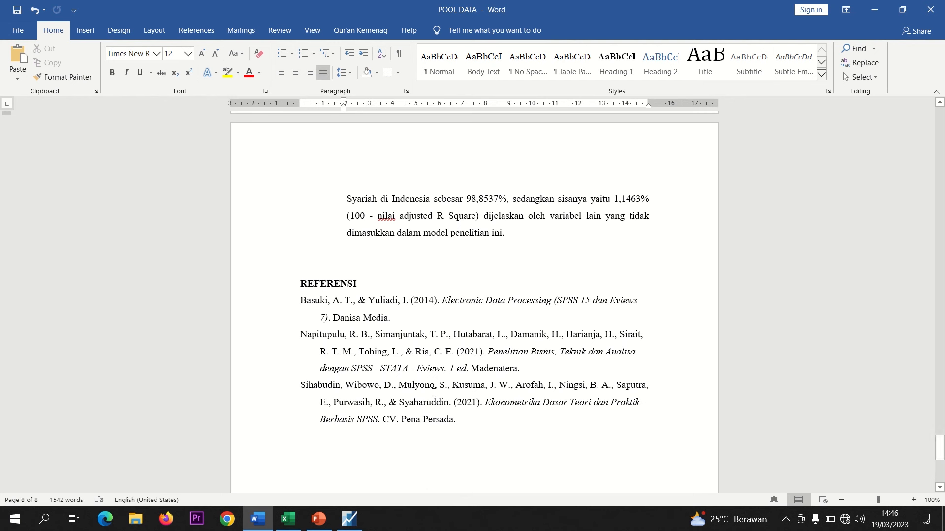